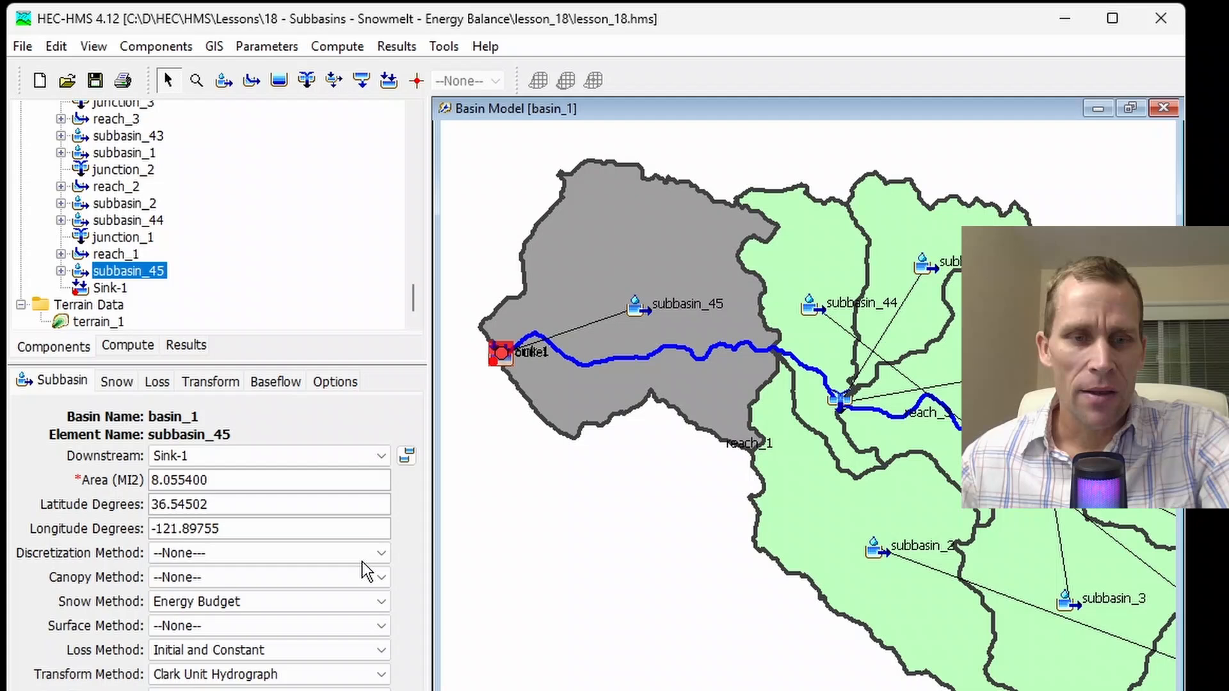
# Clear the snow method of subbasin_45 by setting it to None.
pyautogui.click(329, 601)
pyautogui.click(308, 619)
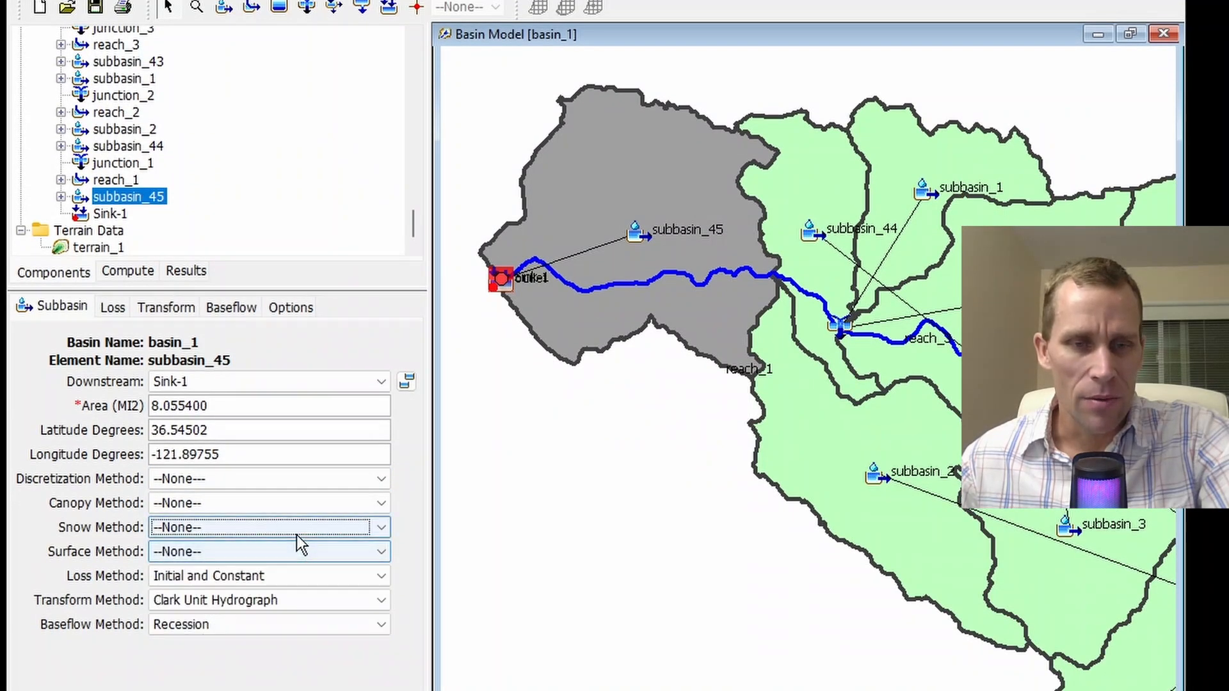
pyautogui.click(297, 534)
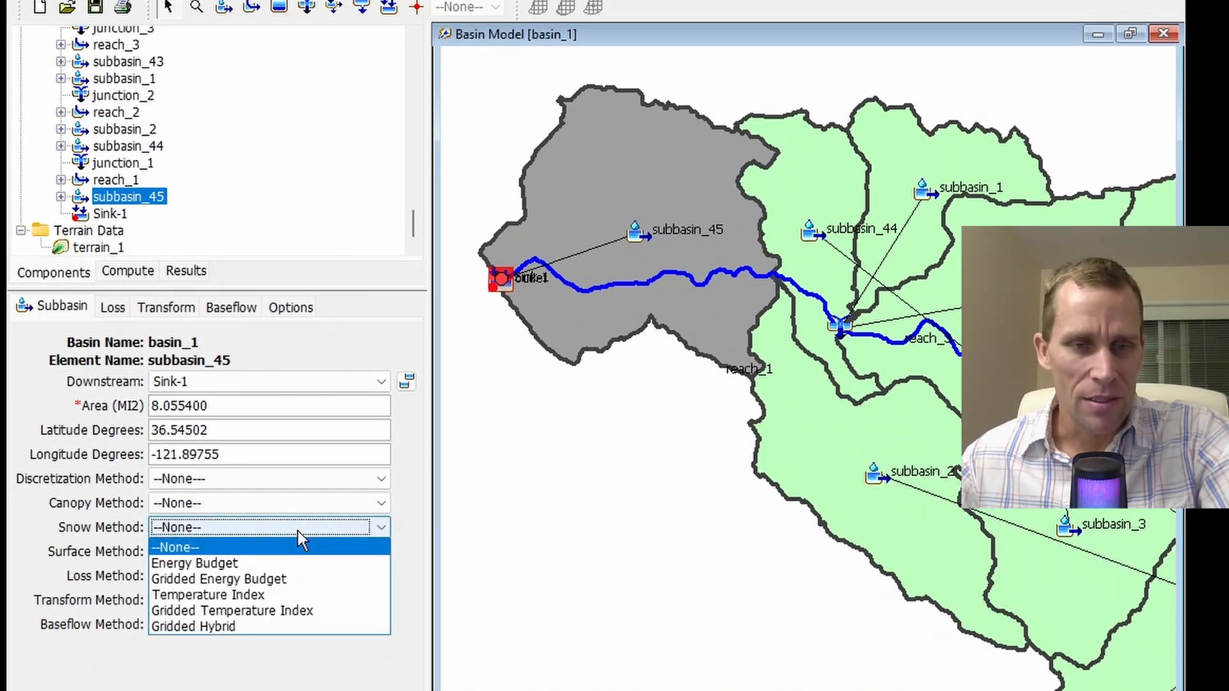
pyautogui.click(247, 539)
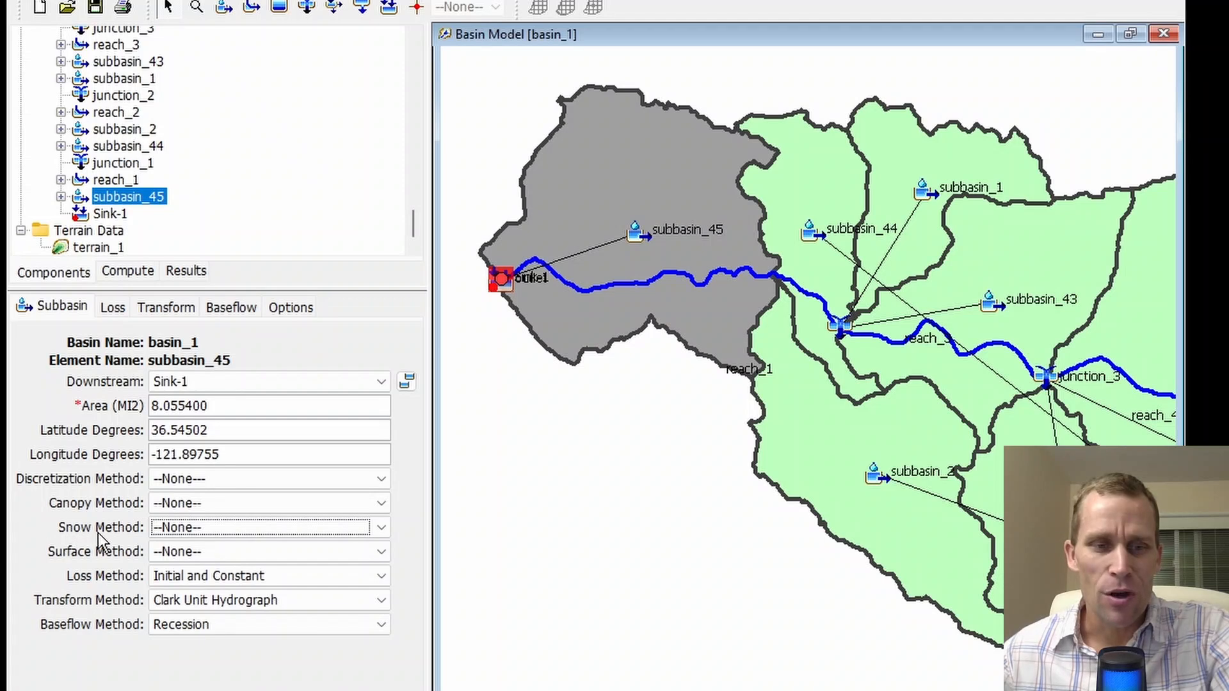
# Set the snow method of subbasin_45 to Energy Budget.
pyautogui.click(190, 529)
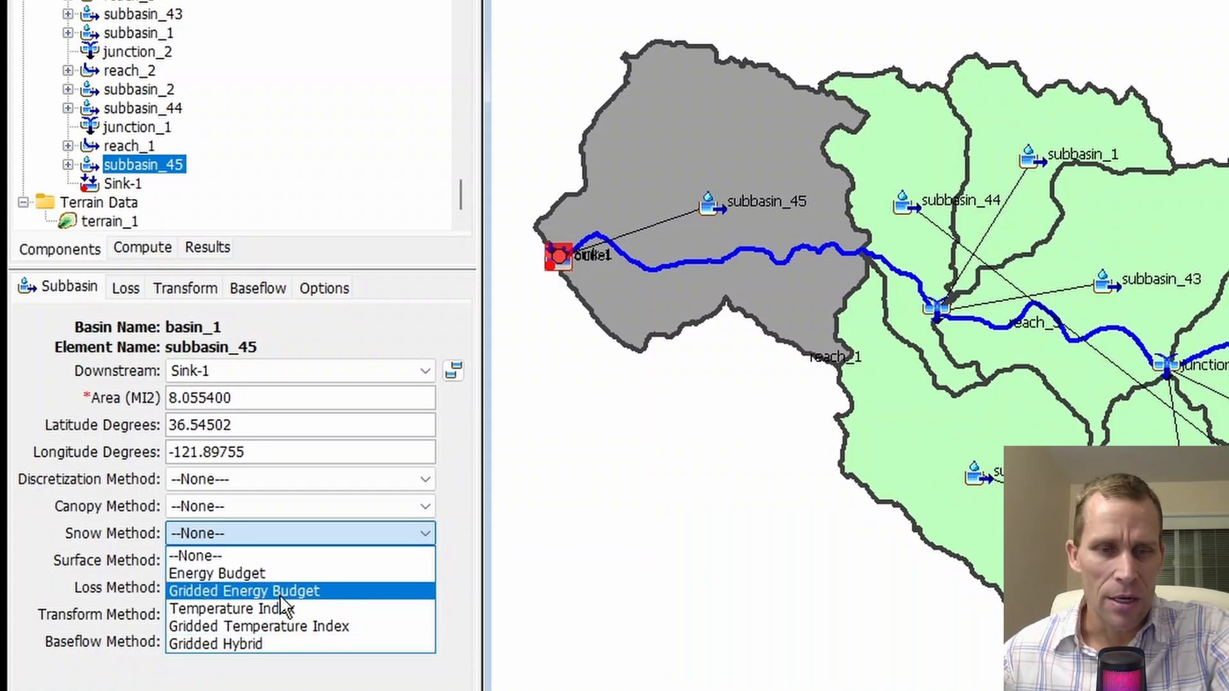
pyautogui.click(255, 573)
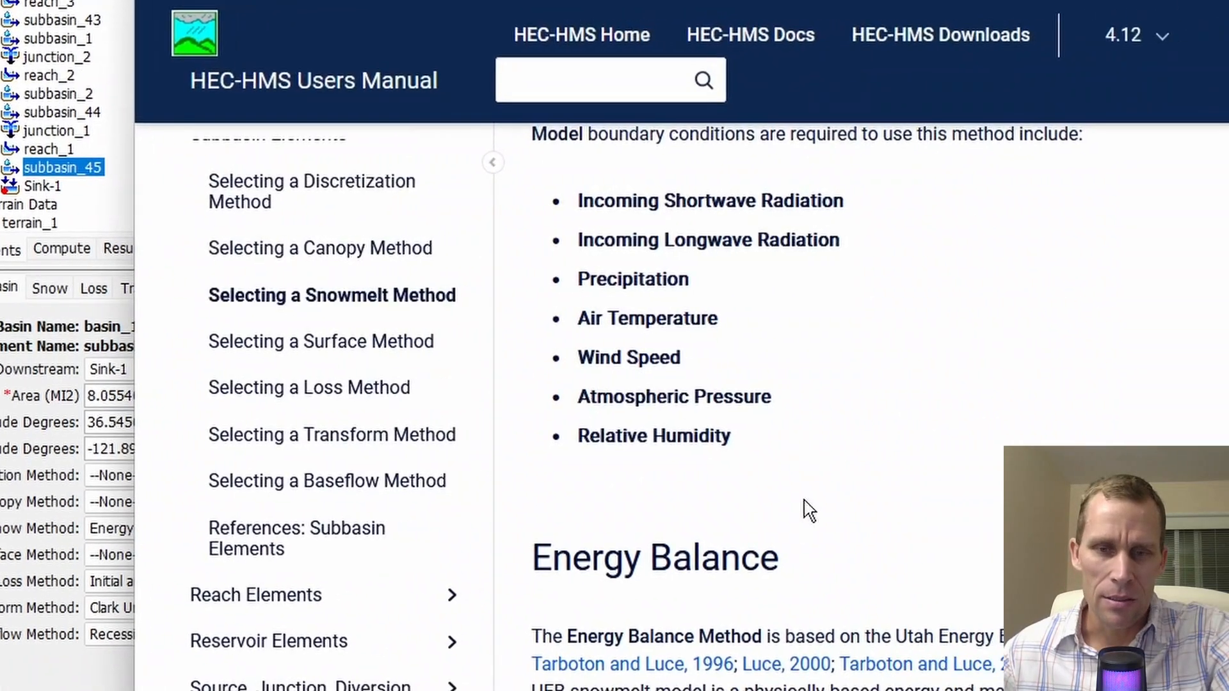
pyautogui.moveTo(383, 549); pyautogui.dragTo(620, 572)
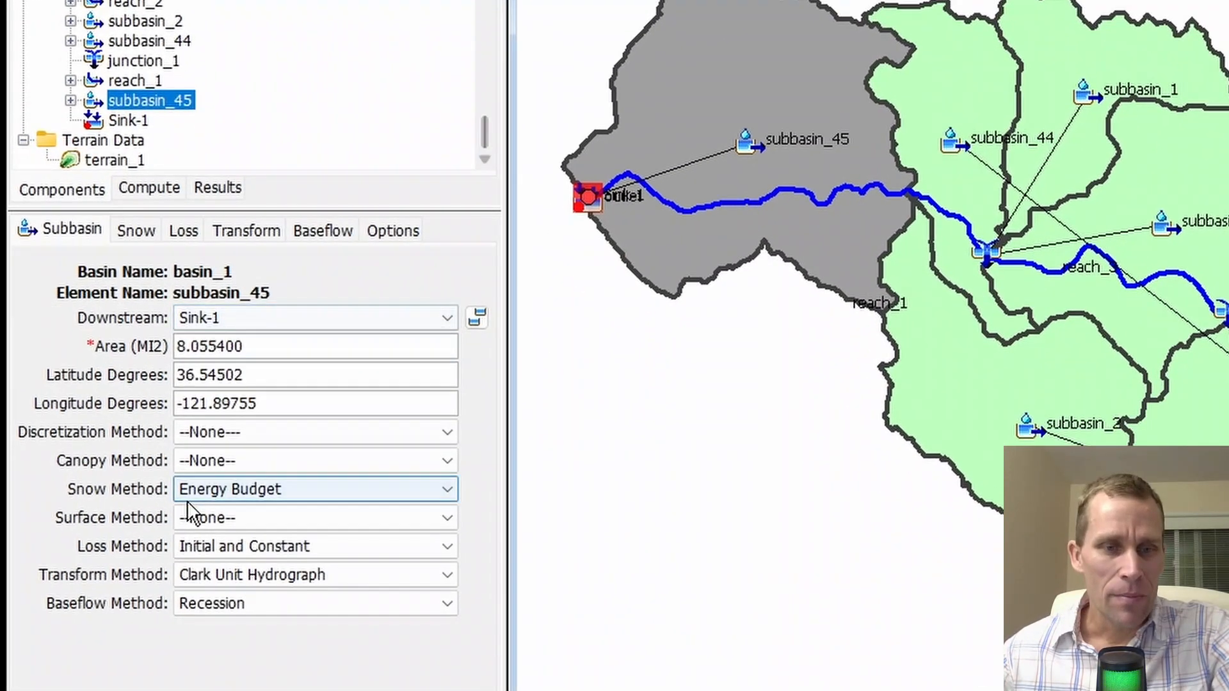
# Review the snow methods available for subbasin_45 while keeping Energy Budget selected.
pyautogui.click(169, 640)
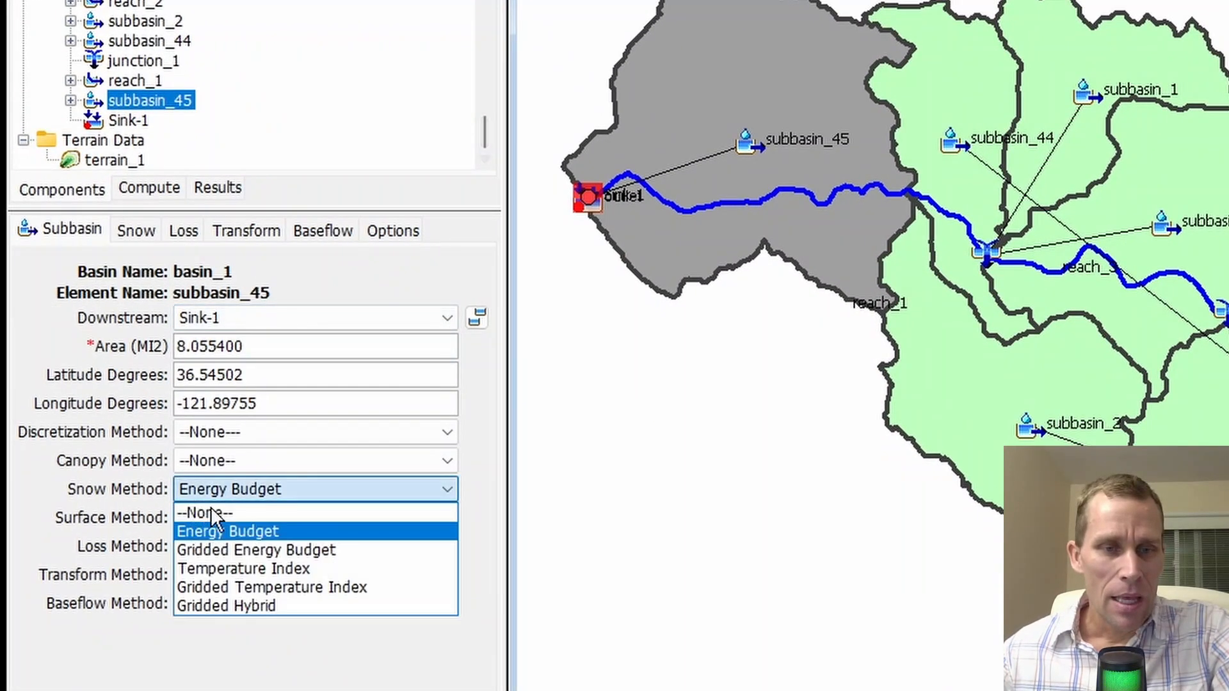
pyautogui.click(230, 528)
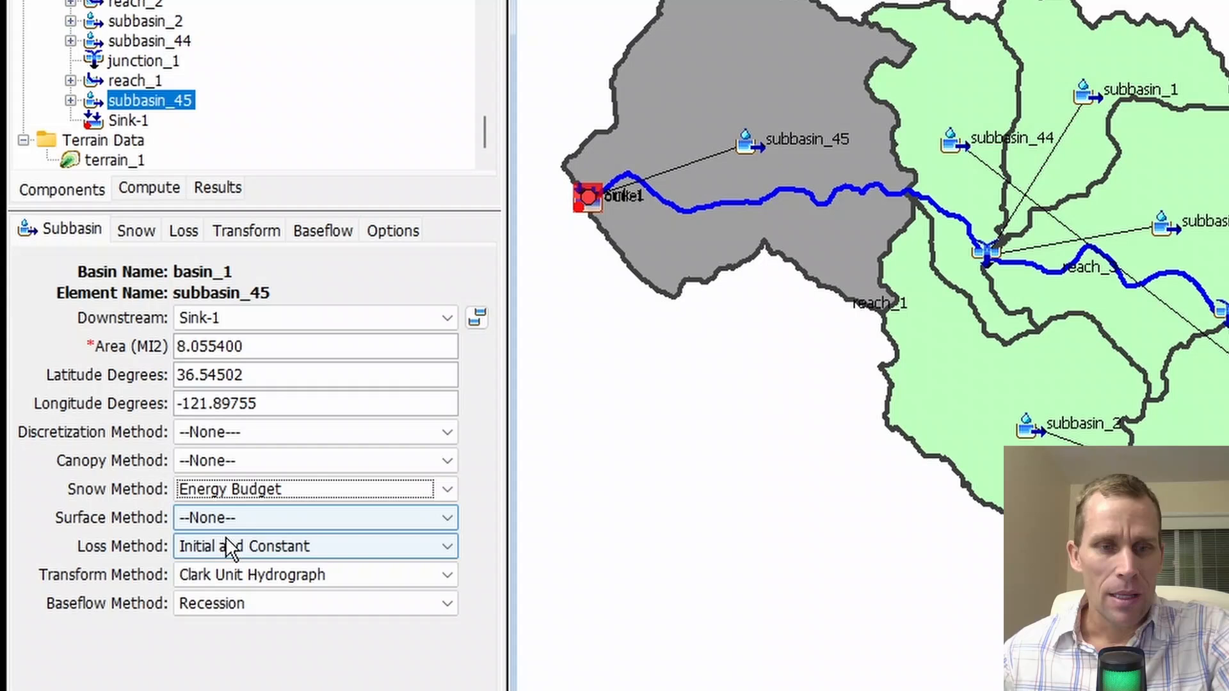
pyautogui.click(240, 488)
pyautogui.click(575, 69)
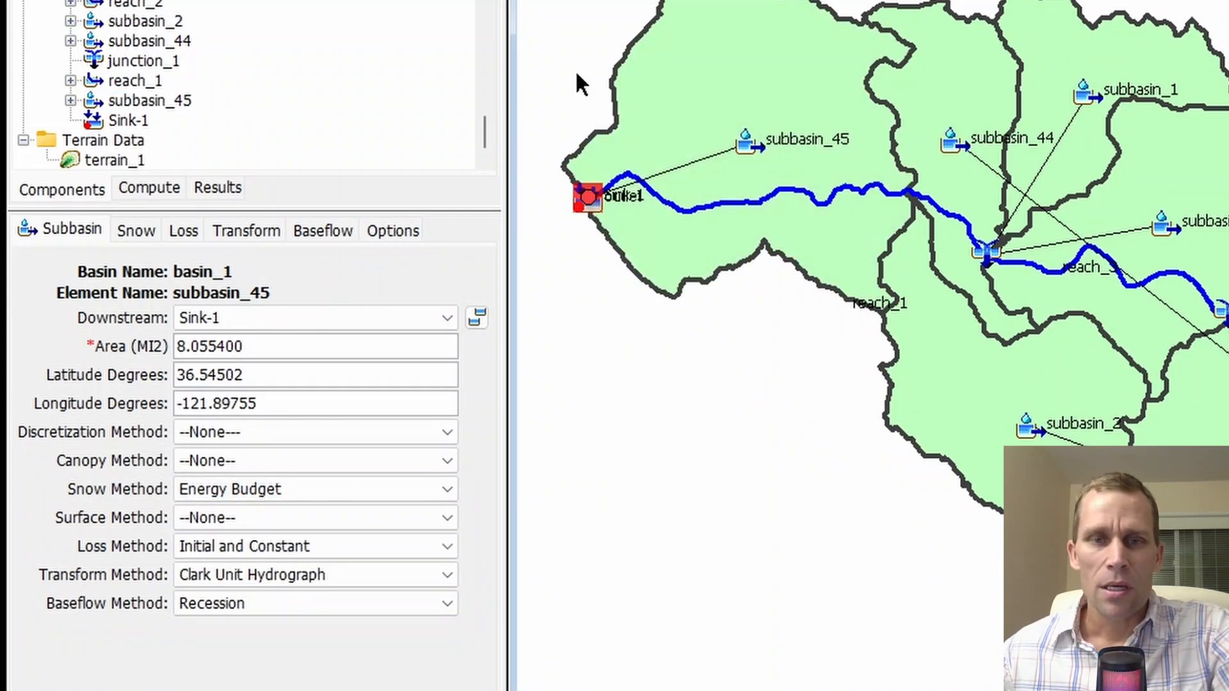
pyautogui.click(701, 71)
pyautogui.click(234, 493)
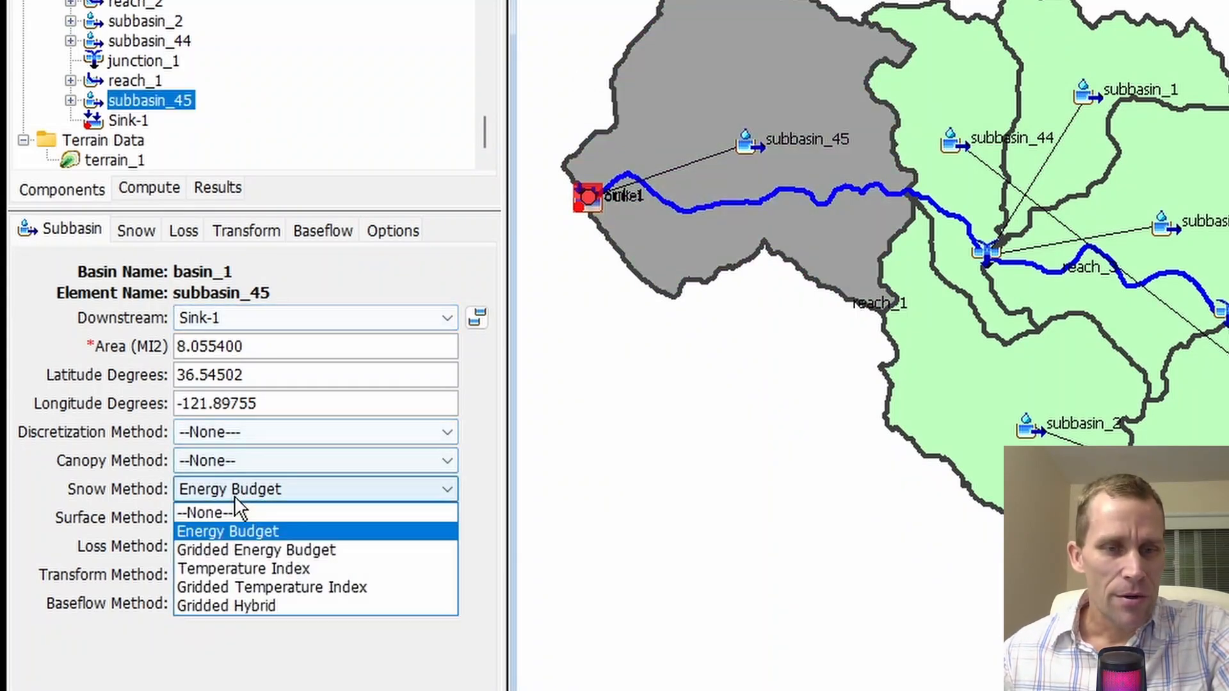
pyautogui.click(247, 533)
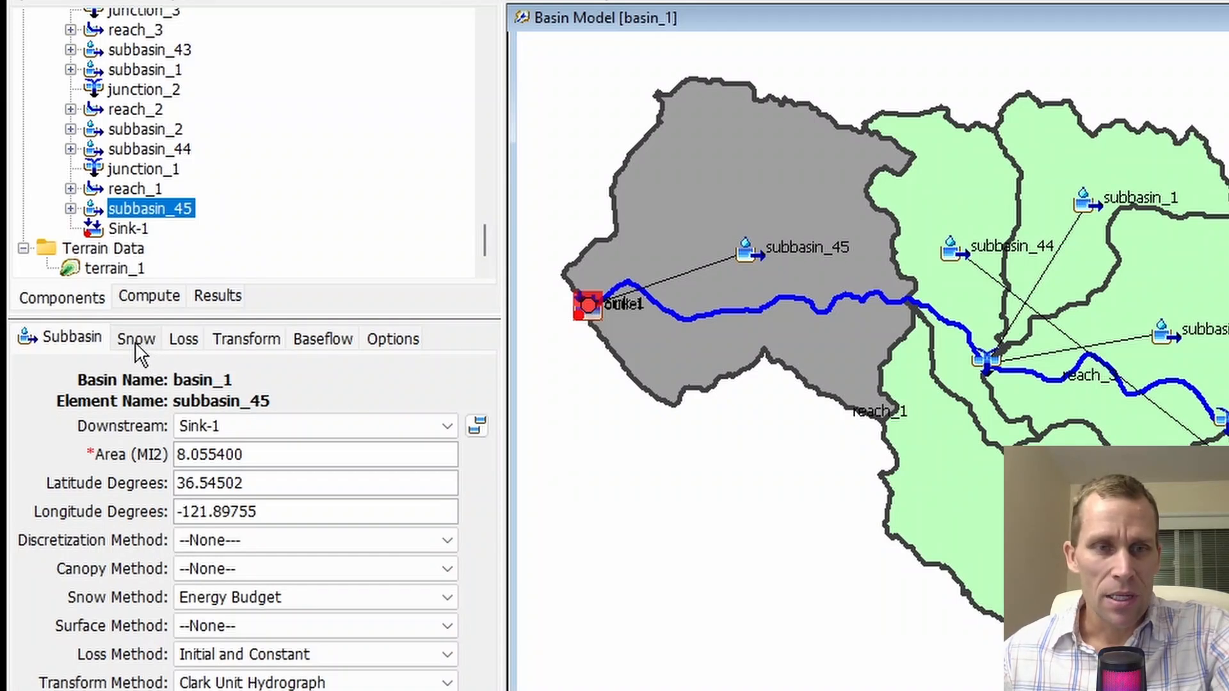
# Display the snow parameters of subbasin_45 and widen the component editor.
pyautogui.click(136, 340)
pyautogui.moveTo(549, 416); pyautogui.dragTo(625, 448)
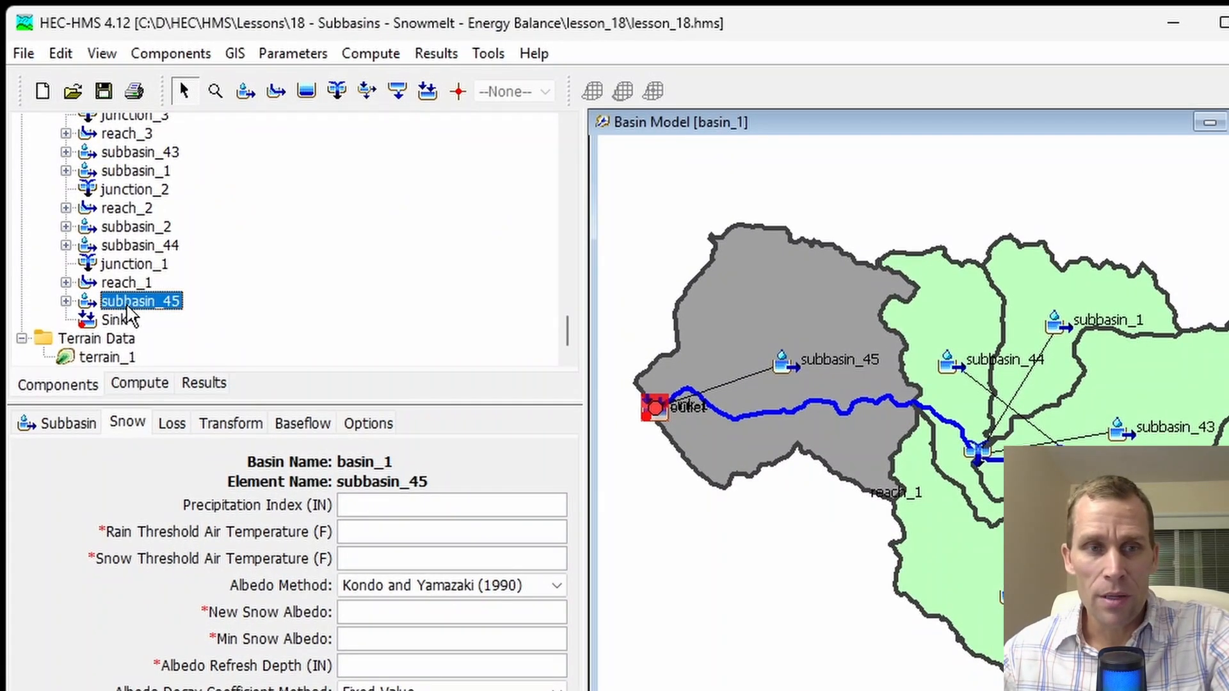
# Add a first elevation band under the Energy Budget method of subbasin_45 and open its parameters.
pyautogui.click(66, 301)
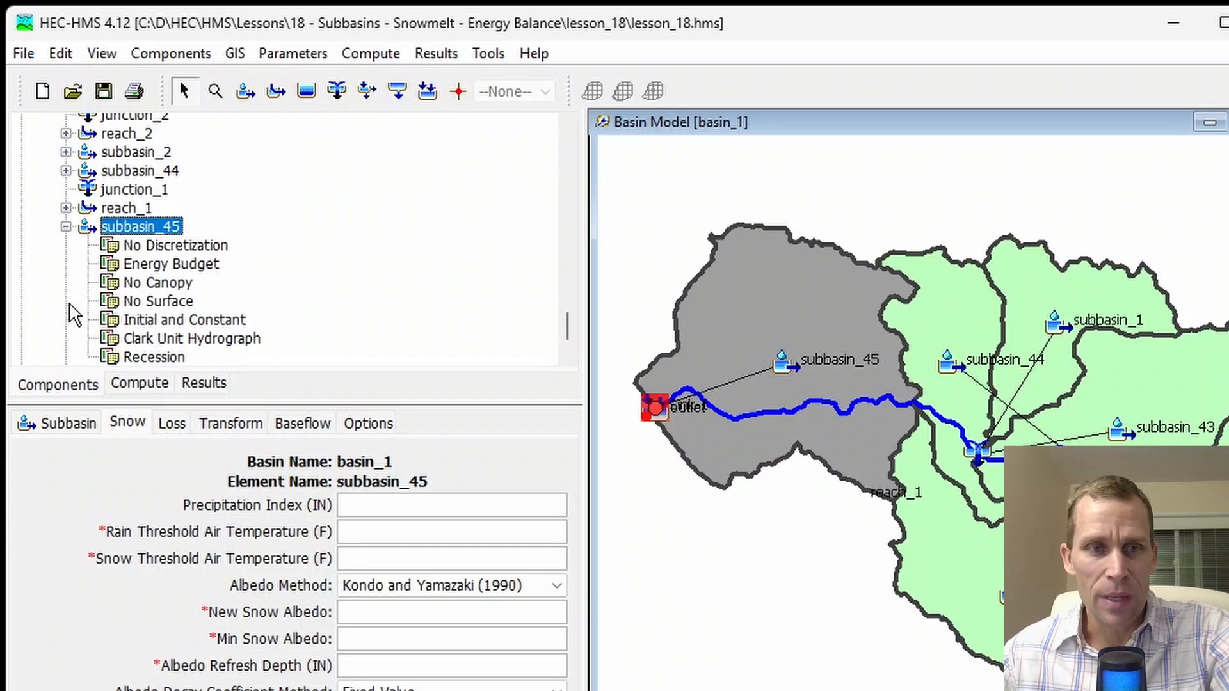
pyautogui.click(187, 270)
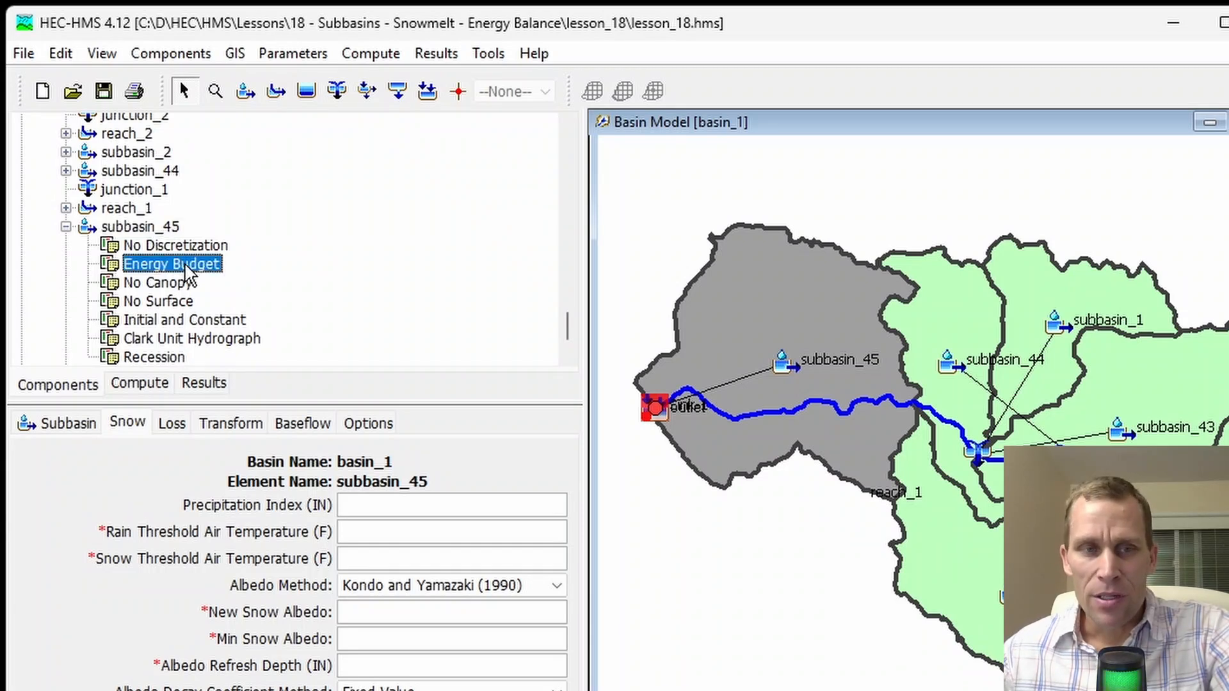
pyautogui.scroll(-1, 188, 270)
pyautogui.rightClick(179, 217)
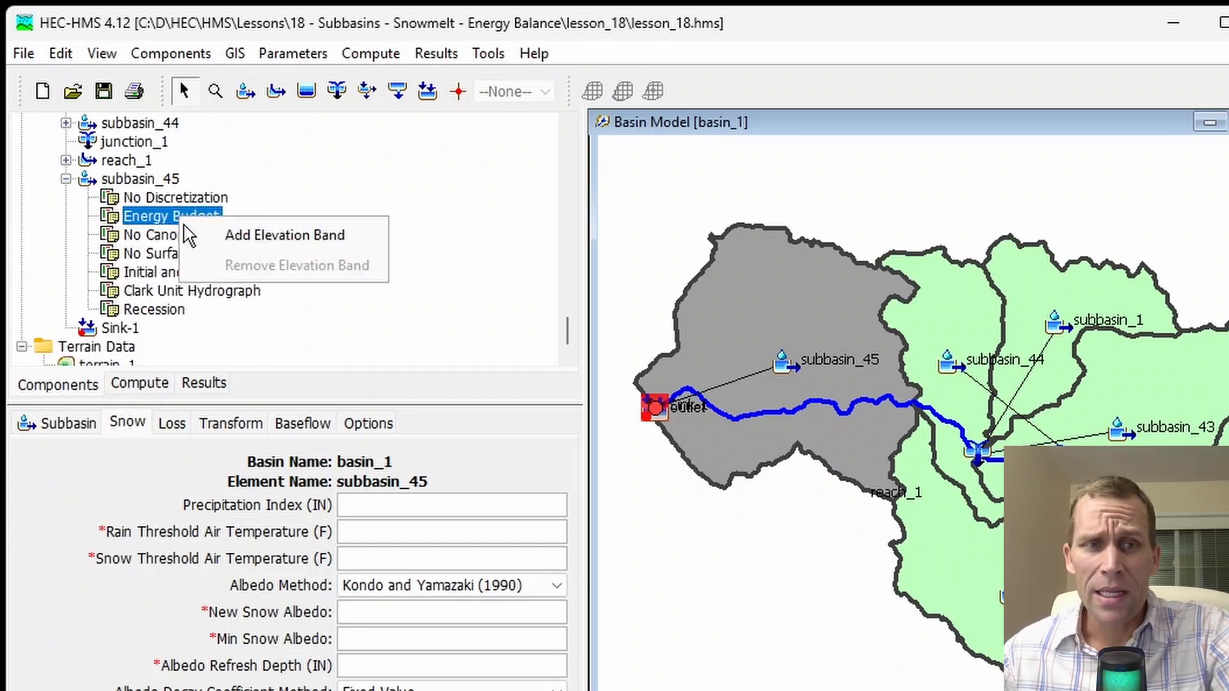
pyautogui.click(258, 246)
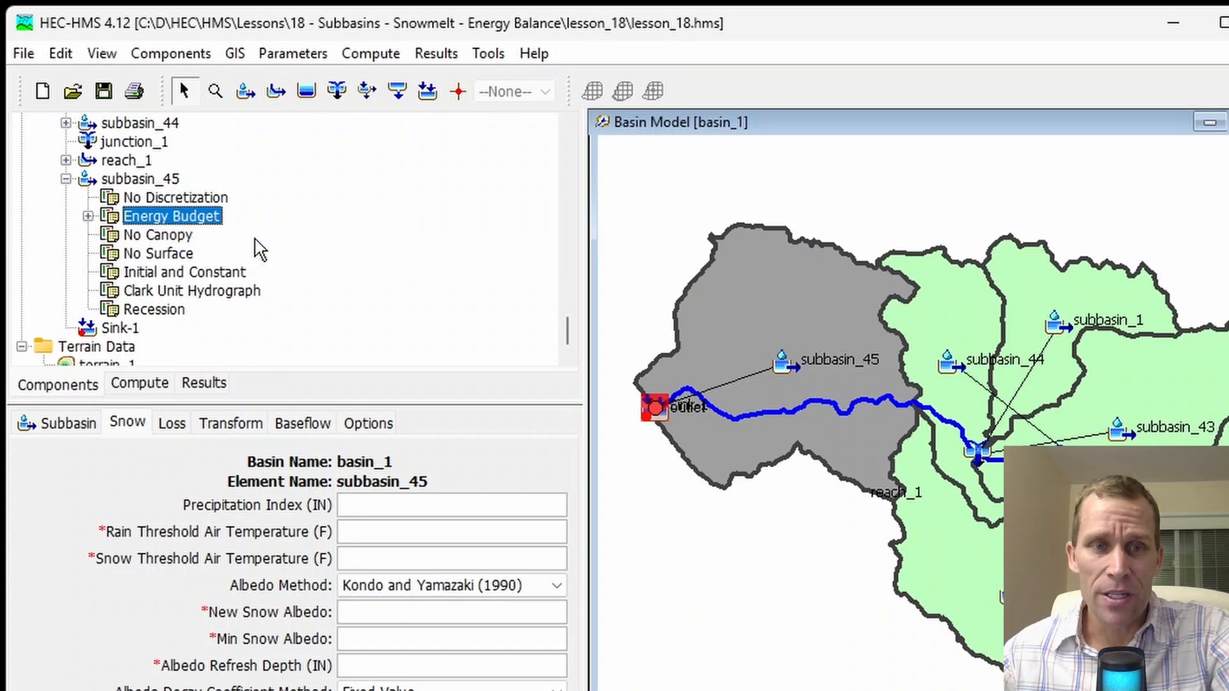
pyautogui.click(88, 217)
pyautogui.click(165, 236)
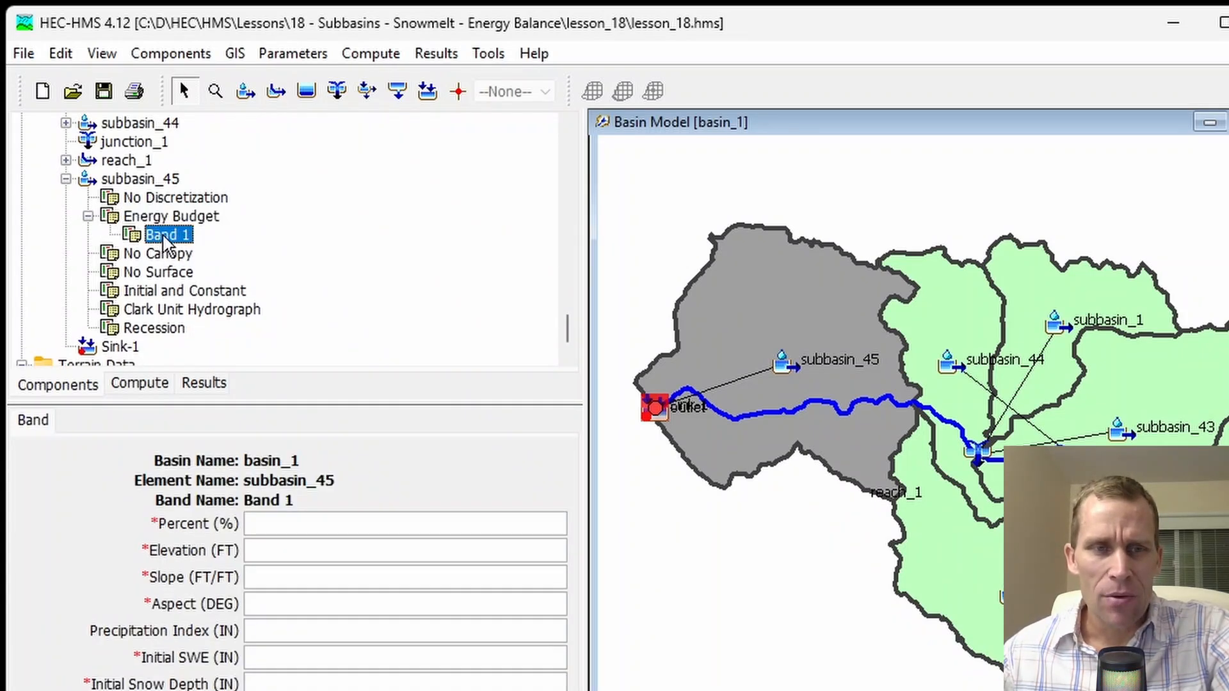
# Add two more elevation bands to the Energy Budget method of subbasin_45 and view the third band's parameters.
pyautogui.rightClick(181, 217)
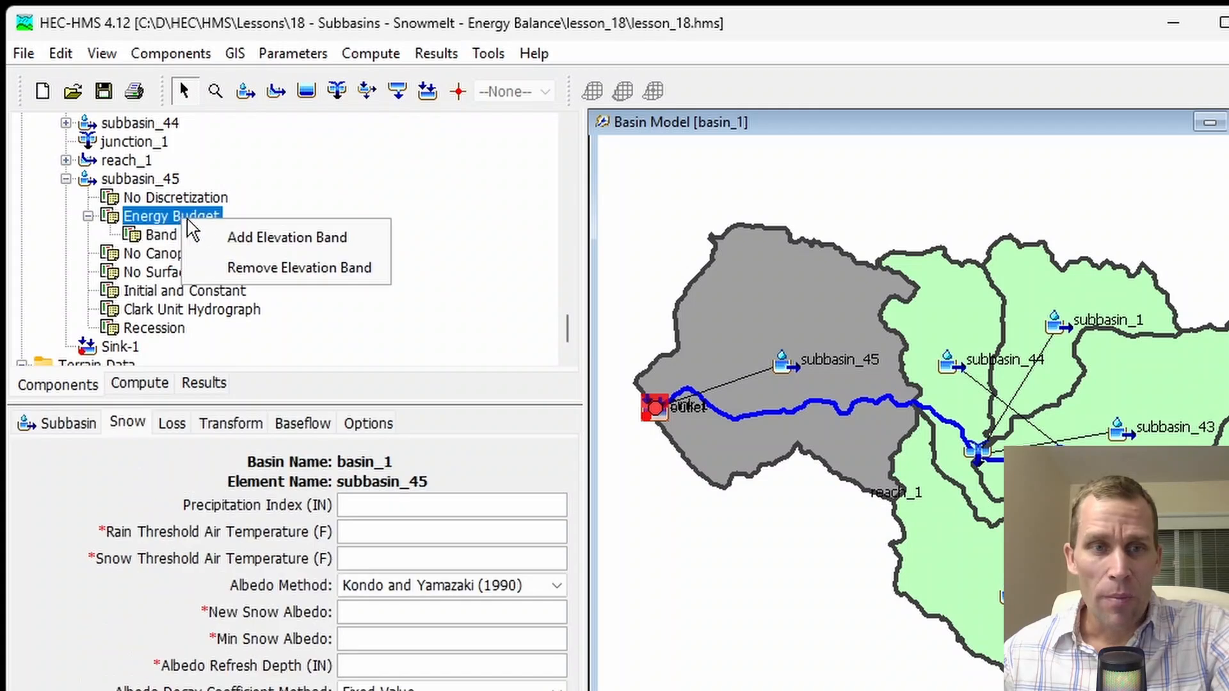
pyautogui.click(236, 242)
pyautogui.rightClick(176, 219)
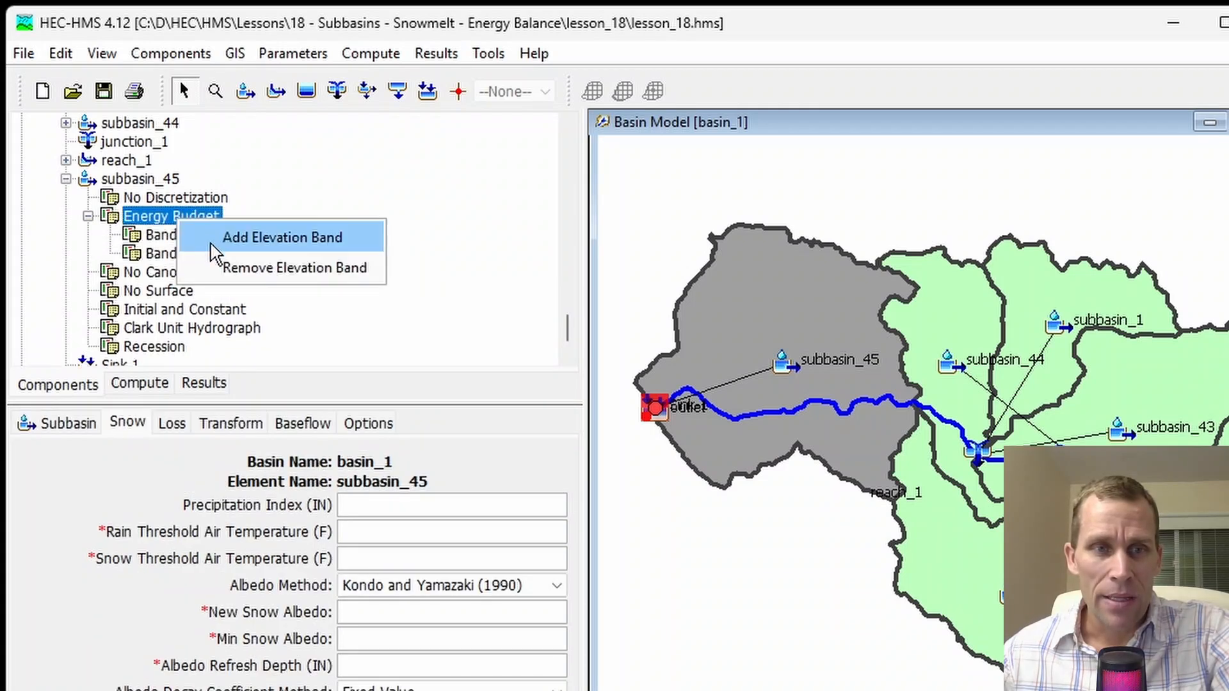
pyautogui.click(186, 239)
pyautogui.click(167, 236)
pyautogui.click(168, 272)
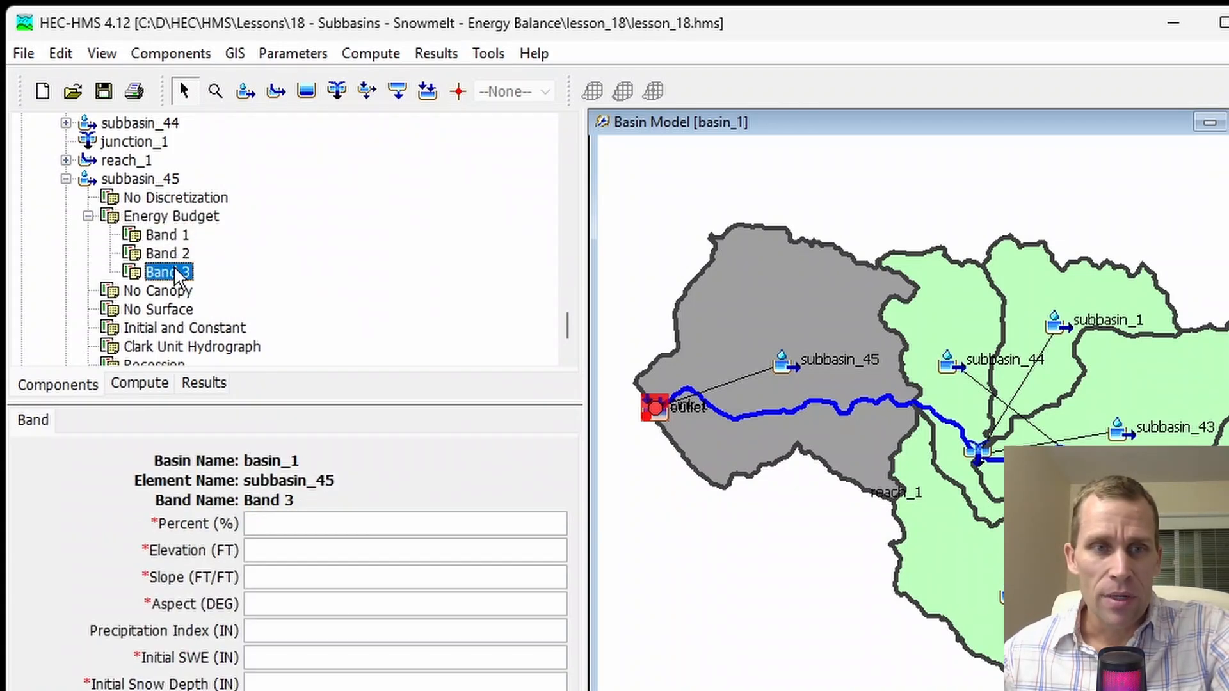
# Remove the third elevation band from the Energy Budget method of subbasin_45.
pyautogui.click(186, 219)
pyautogui.rightClick(186, 221)
pyautogui.click(241, 269)
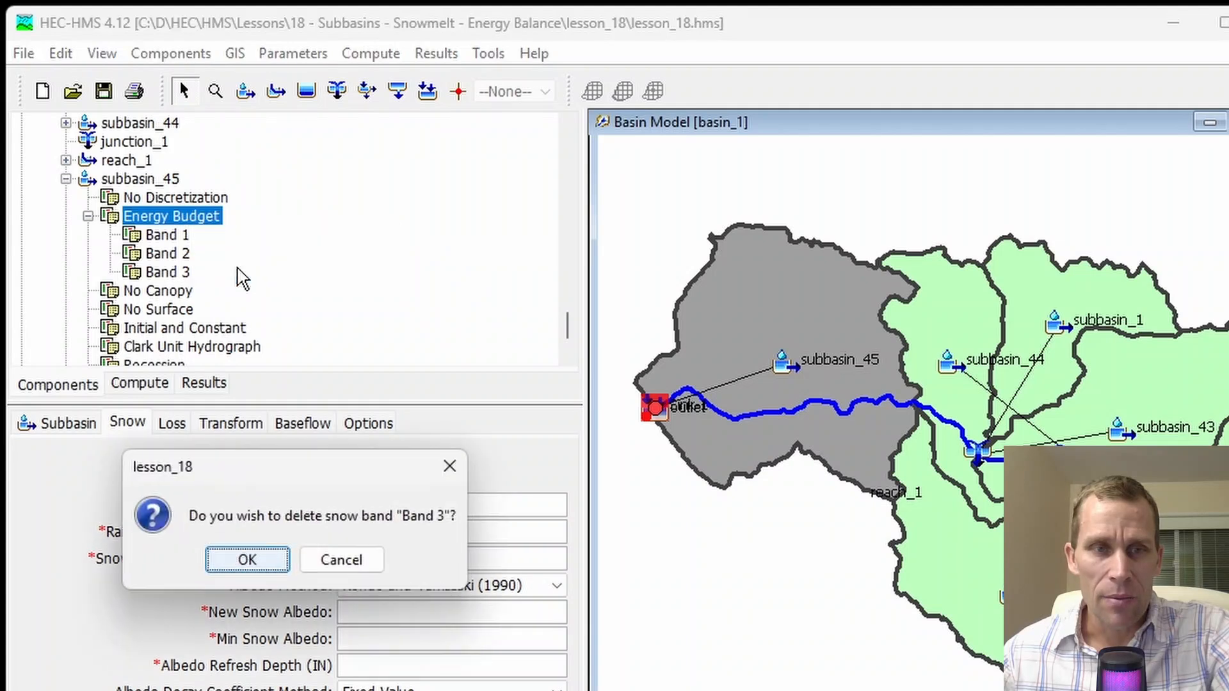
pyautogui.click(268, 563)
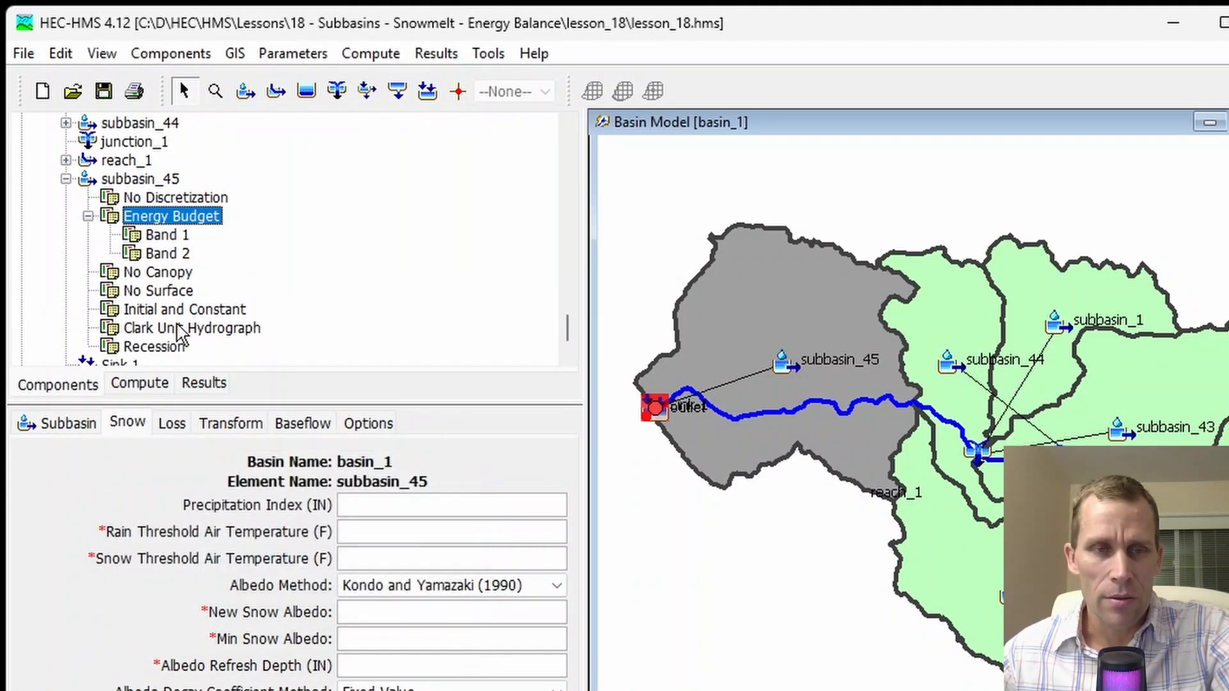
# Set the percentage of Band 1 to 50 and save the project.
pyautogui.click(163, 235)
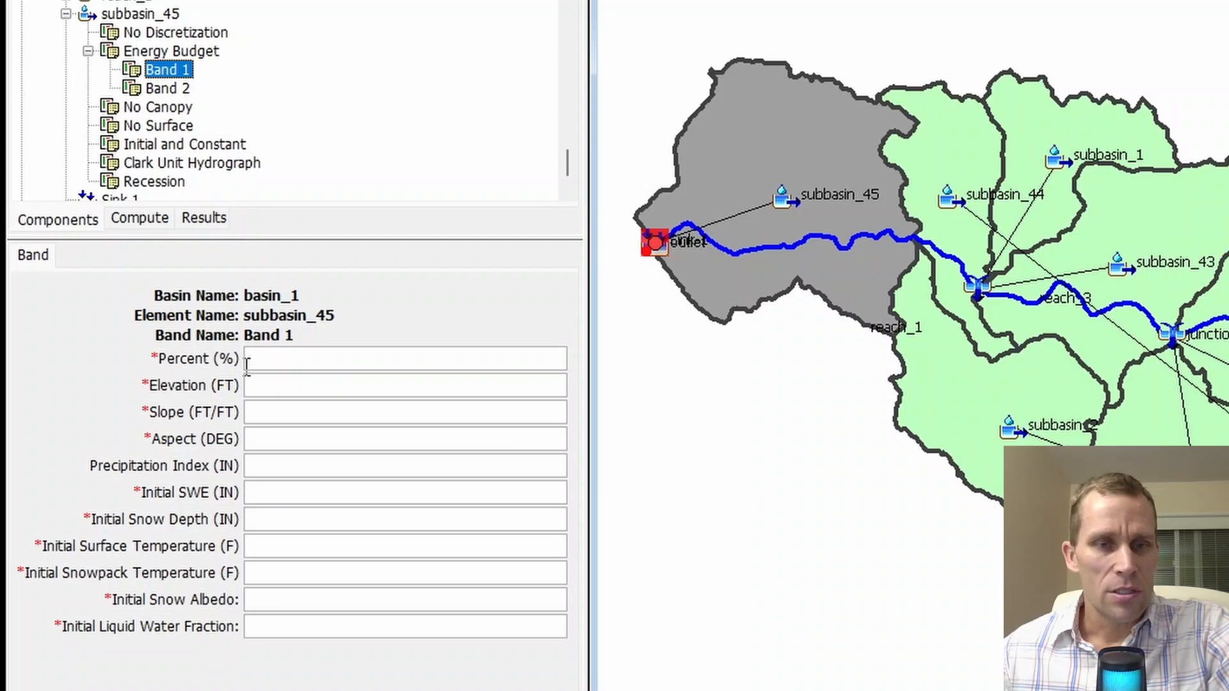
pyautogui.click(347, 351)
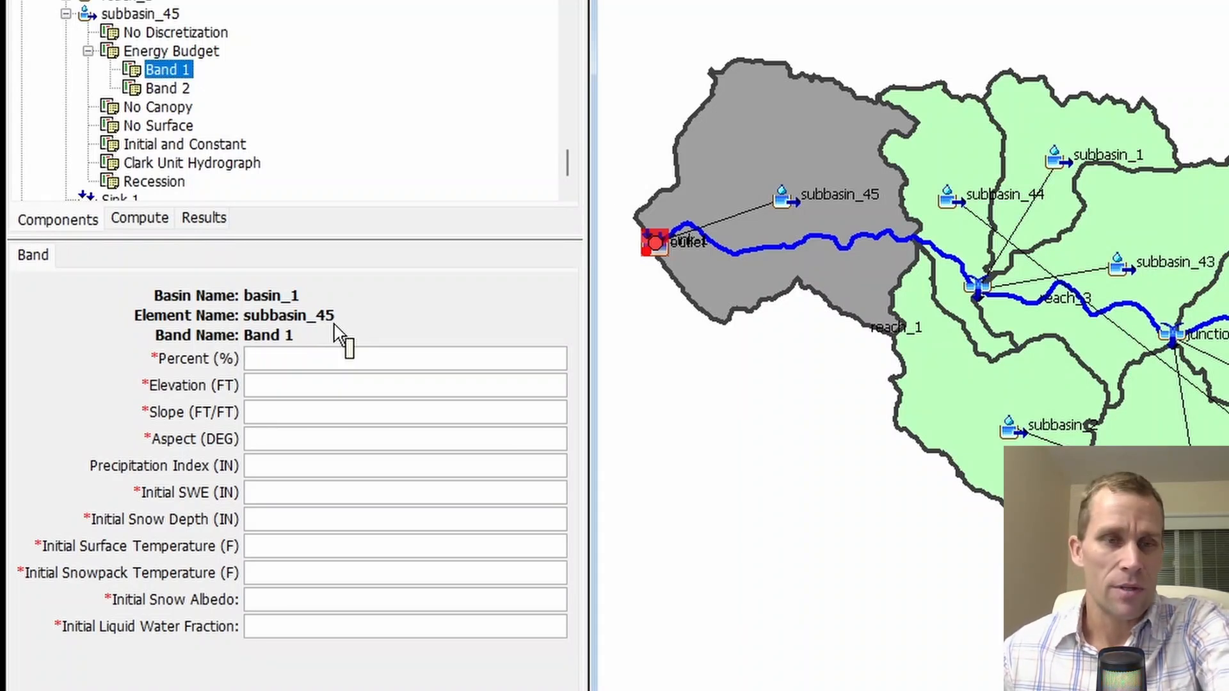
pyautogui.write('50')
pyautogui.click(103, 87)
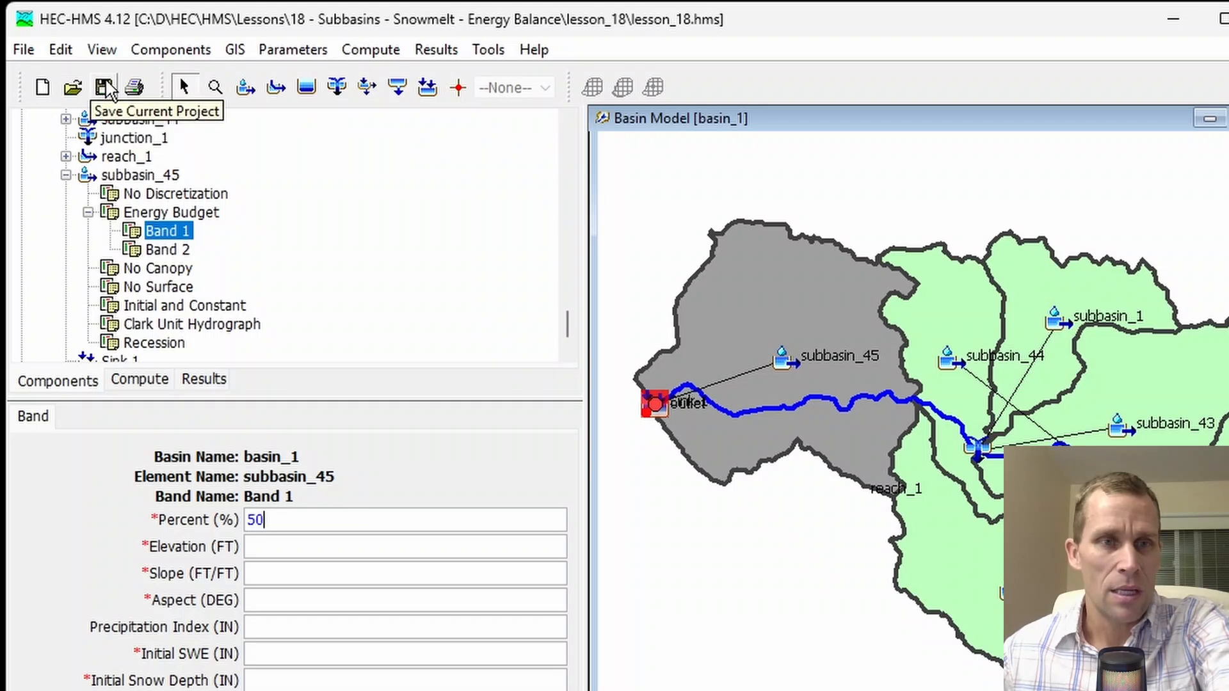
# Set the percentage of Band 2 to 50 and save the project.
pyautogui.click(165, 146)
pyautogui.click(292, 518)
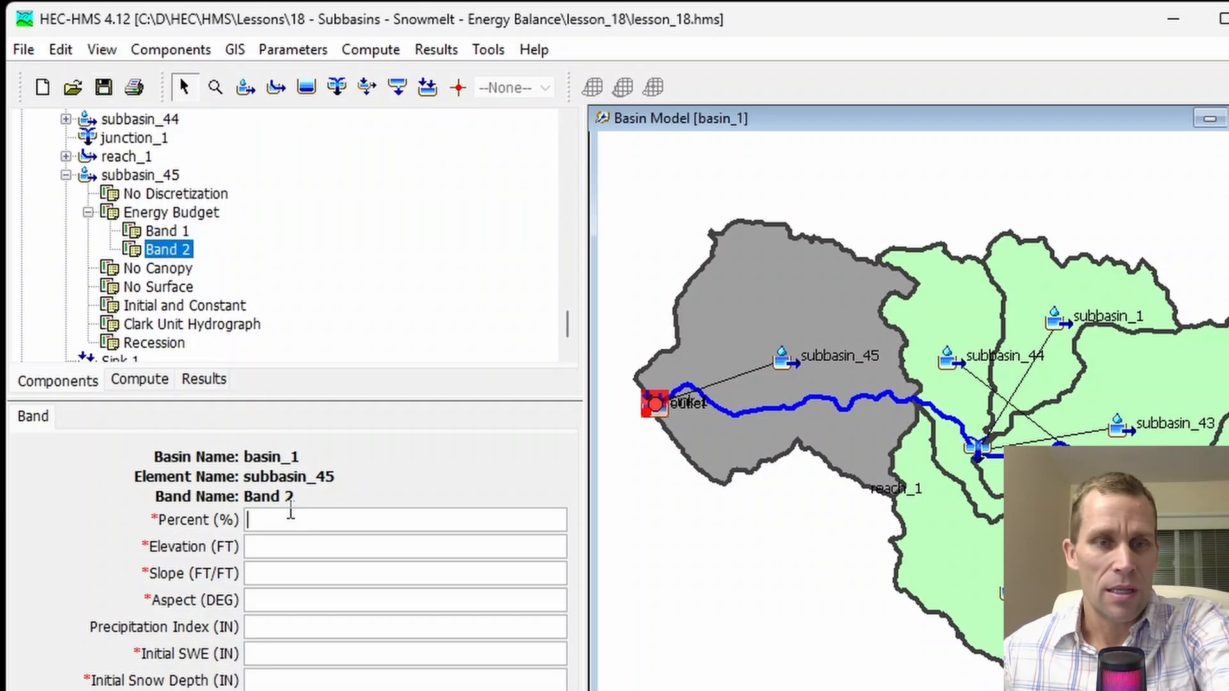
pyautogui.write('50')
pyautogui.click(103, 87)
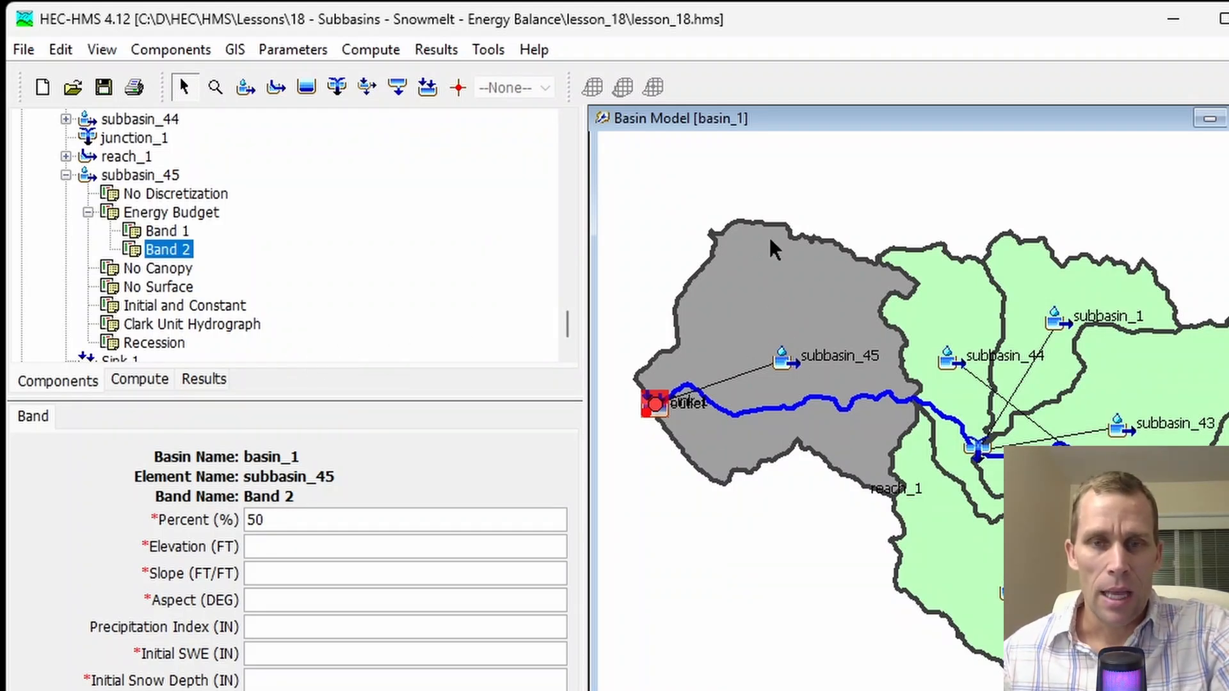
# Examine the percent, elevation, slope, aspect and precipitation index fields of Band 1 and Band 2, and return to the subbasin_45 settings.
pyautogui.doubleClick(274, 526)
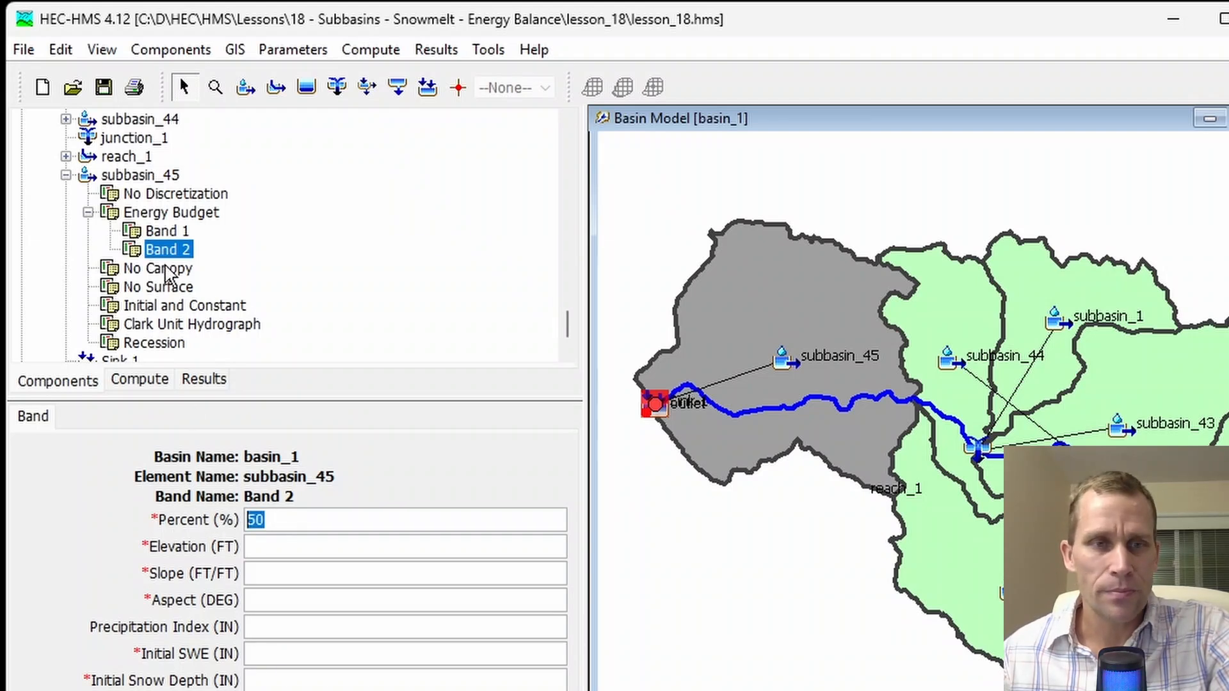
pyautogui.click(172, 232)
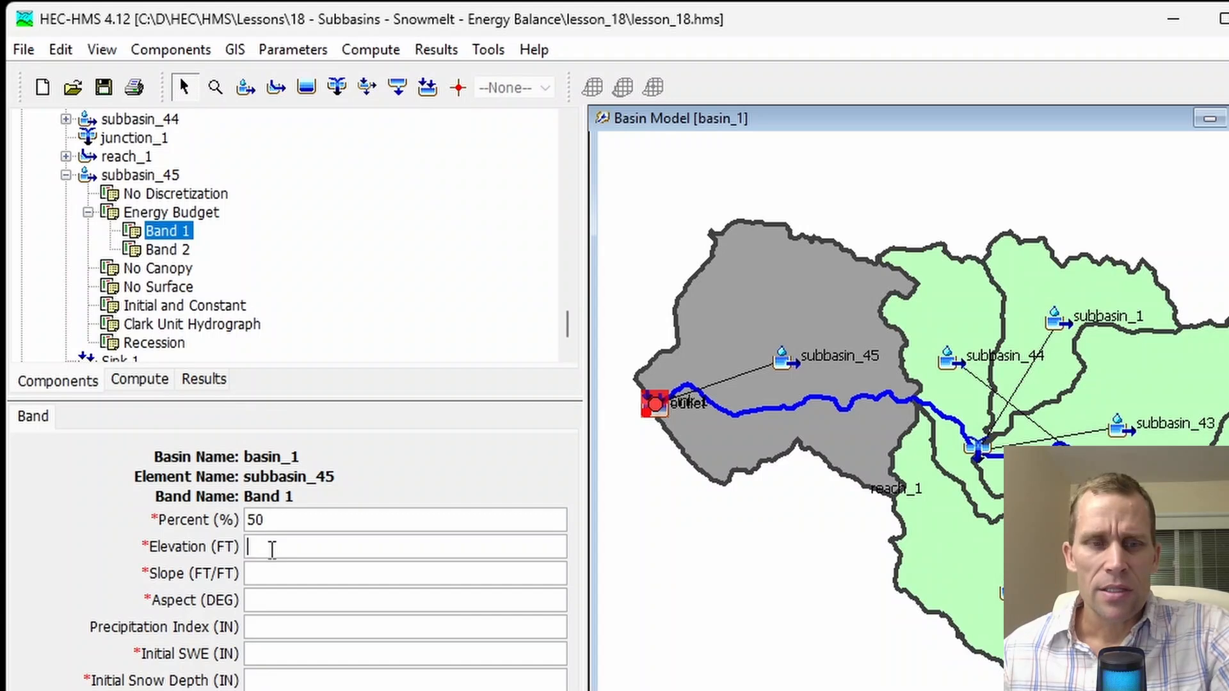
pyautogui.click(272, 549)
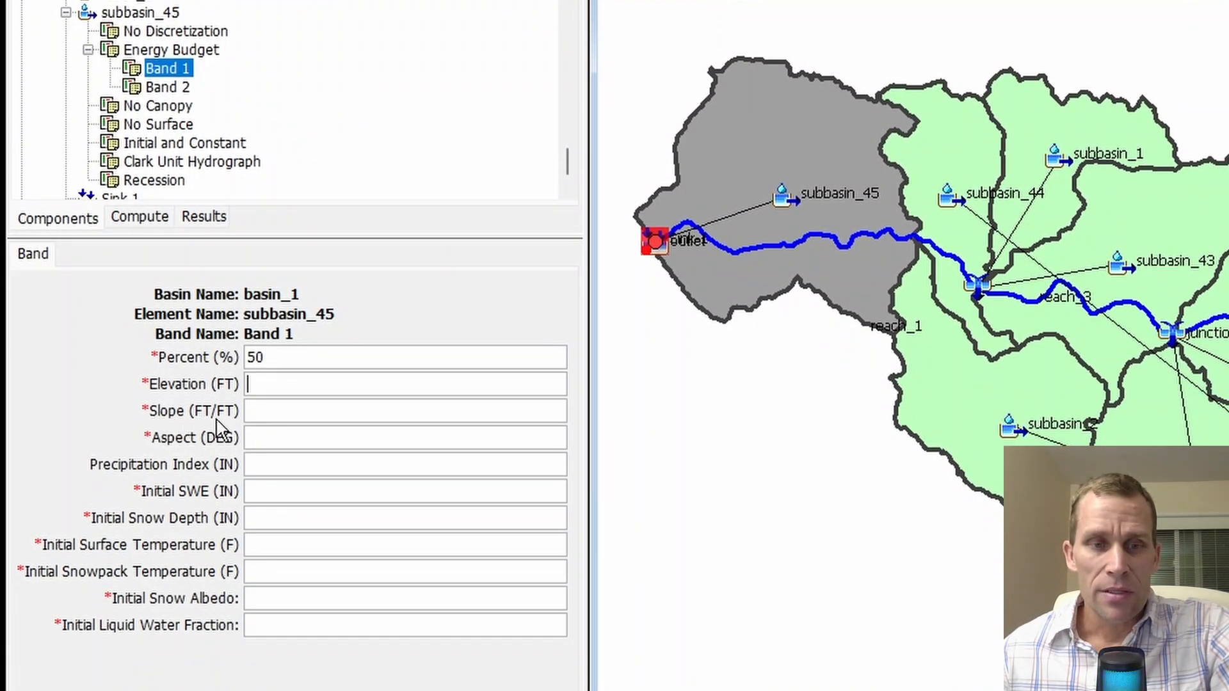
pyautogui.click(263, 411)
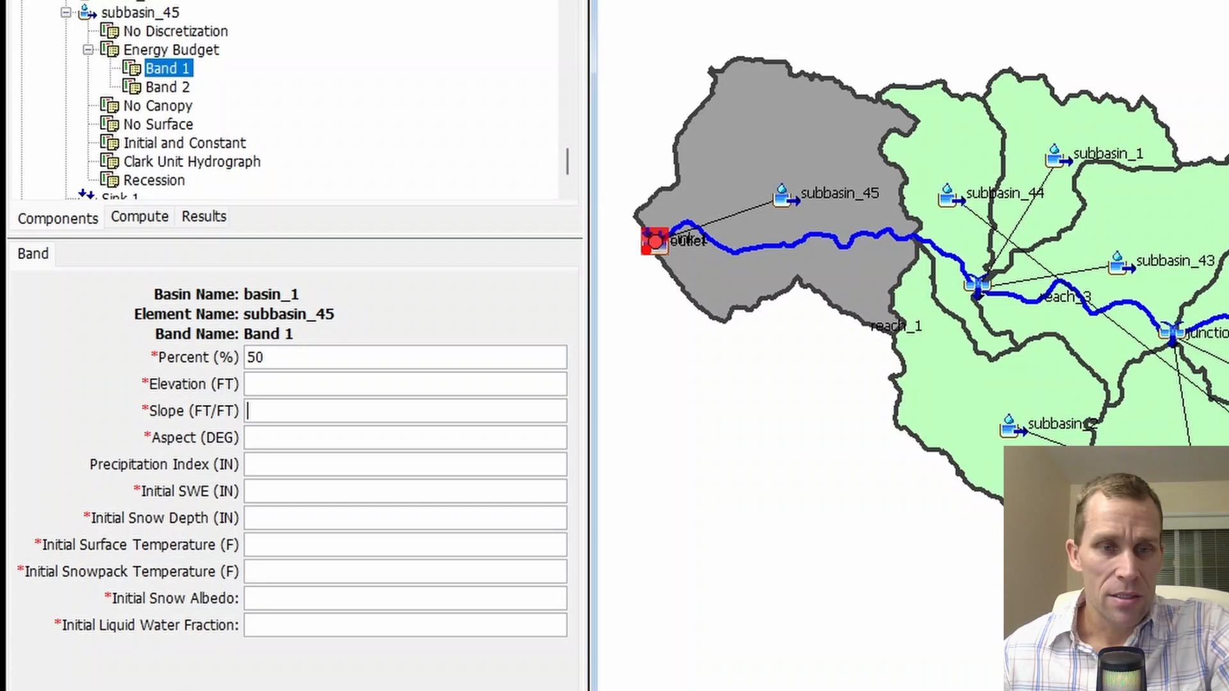
pyautogui.click(282, 440)
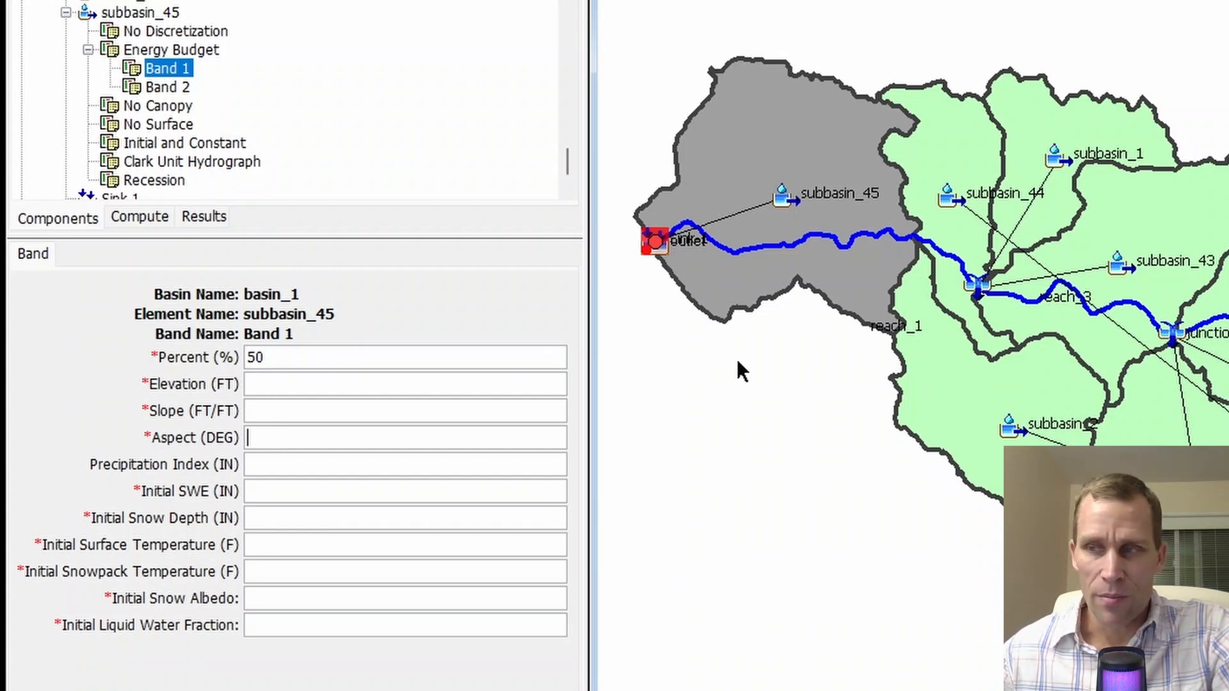
pyautogui.click(267, 467)
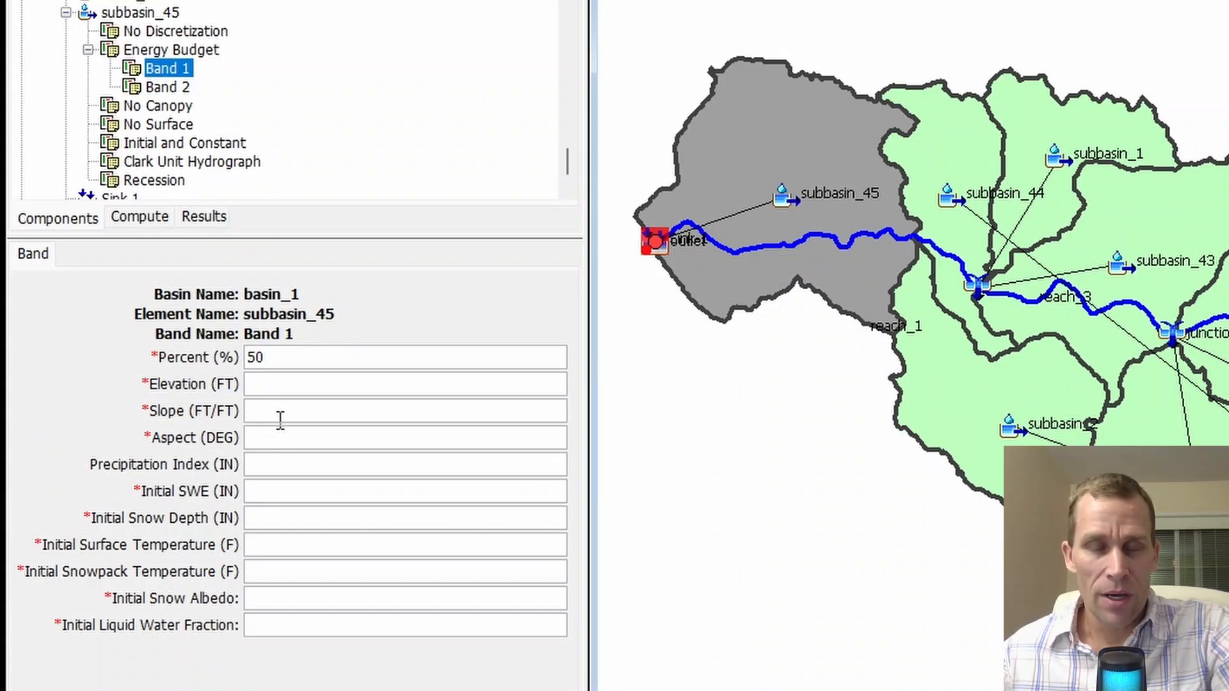
pyautogui.click(167, 87)
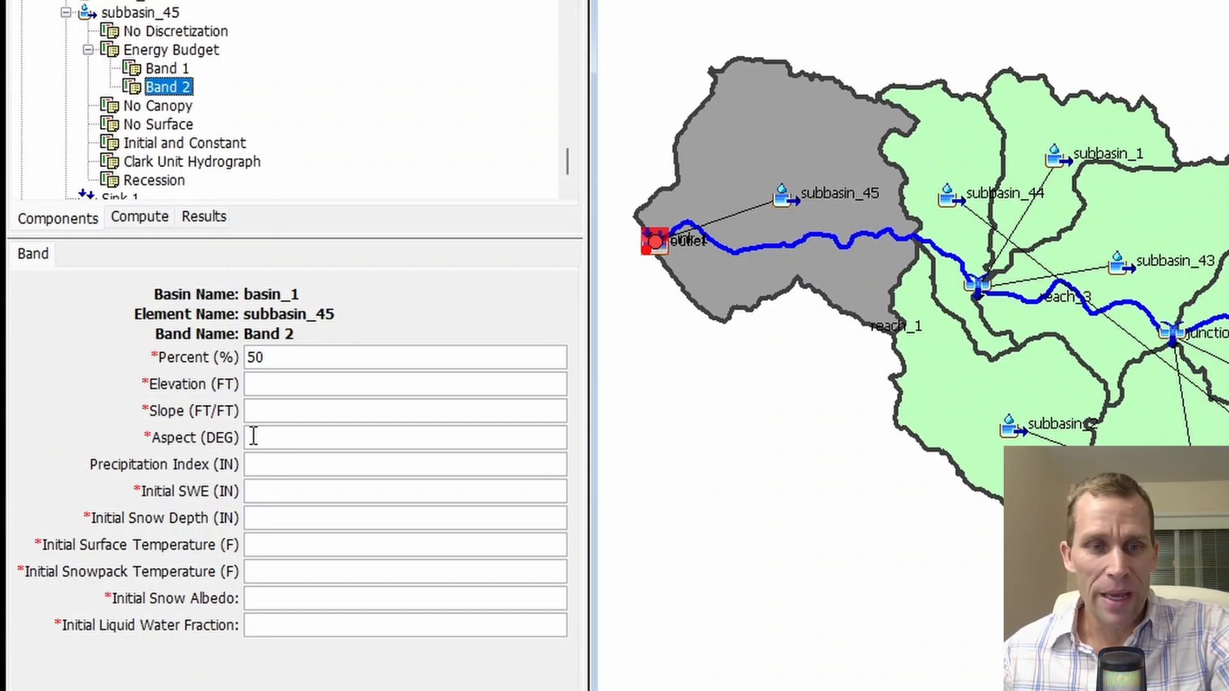
pyautogui.click(267, 461)
pyautogui.click(137, 14)
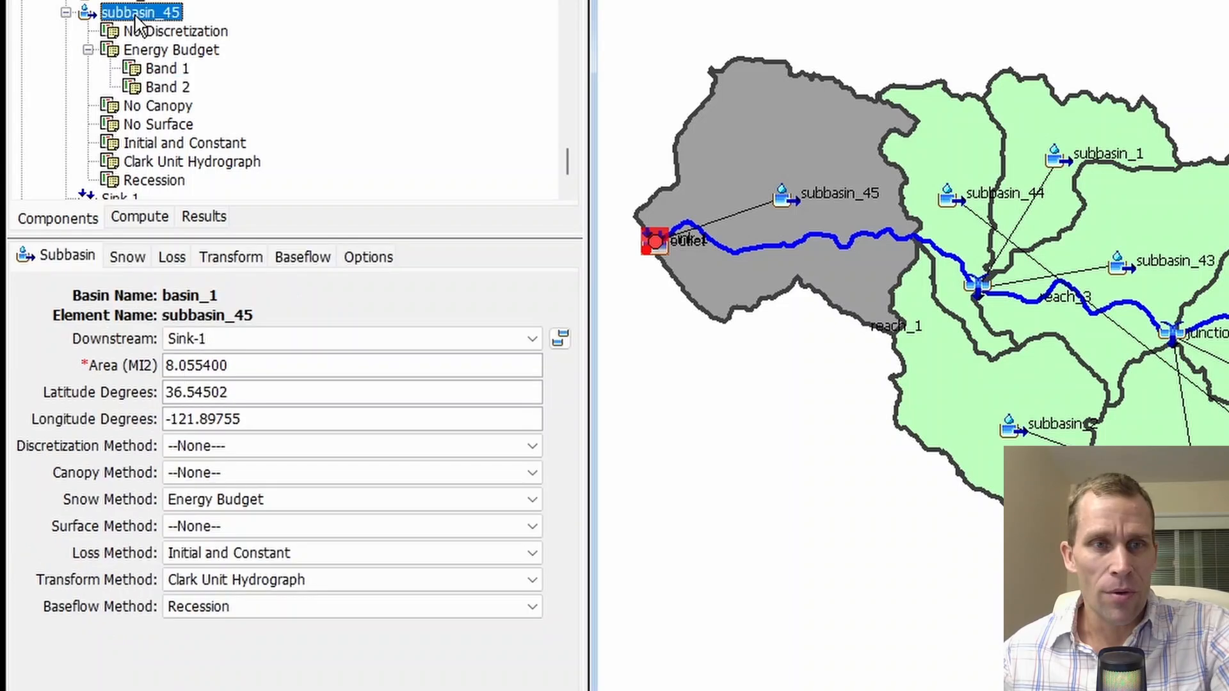
# Set the initial SWE and initial snow depth of Band 1 in subbasin_45 to 0 inches.
pyautogui.click(136, 263)
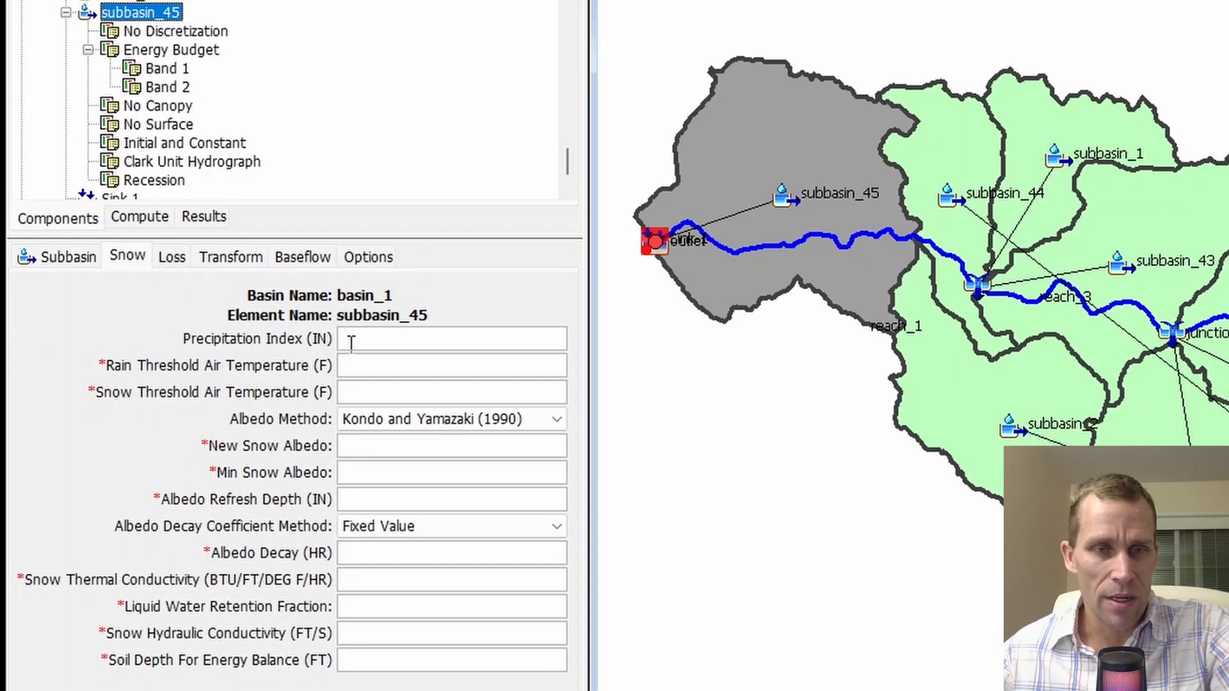
pyautogui.click(168, 69)
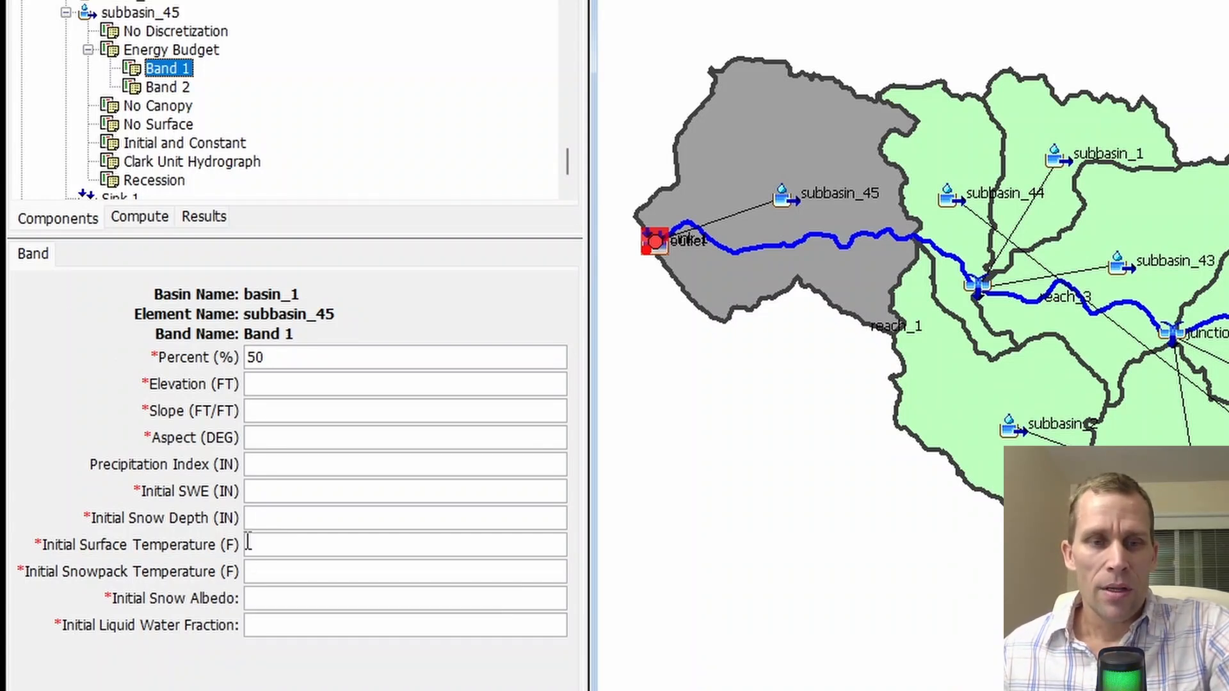
pyautogui.click(266, 495)
pyautogui.write('0')
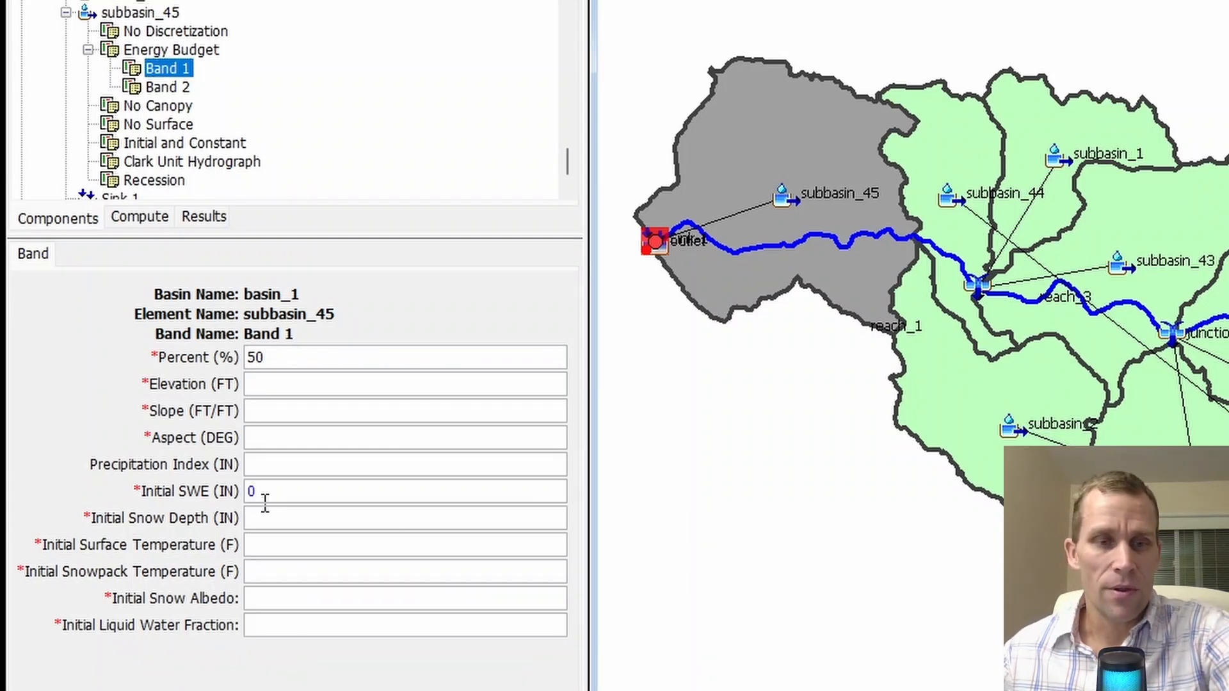
pyautogui.click(255, 518)
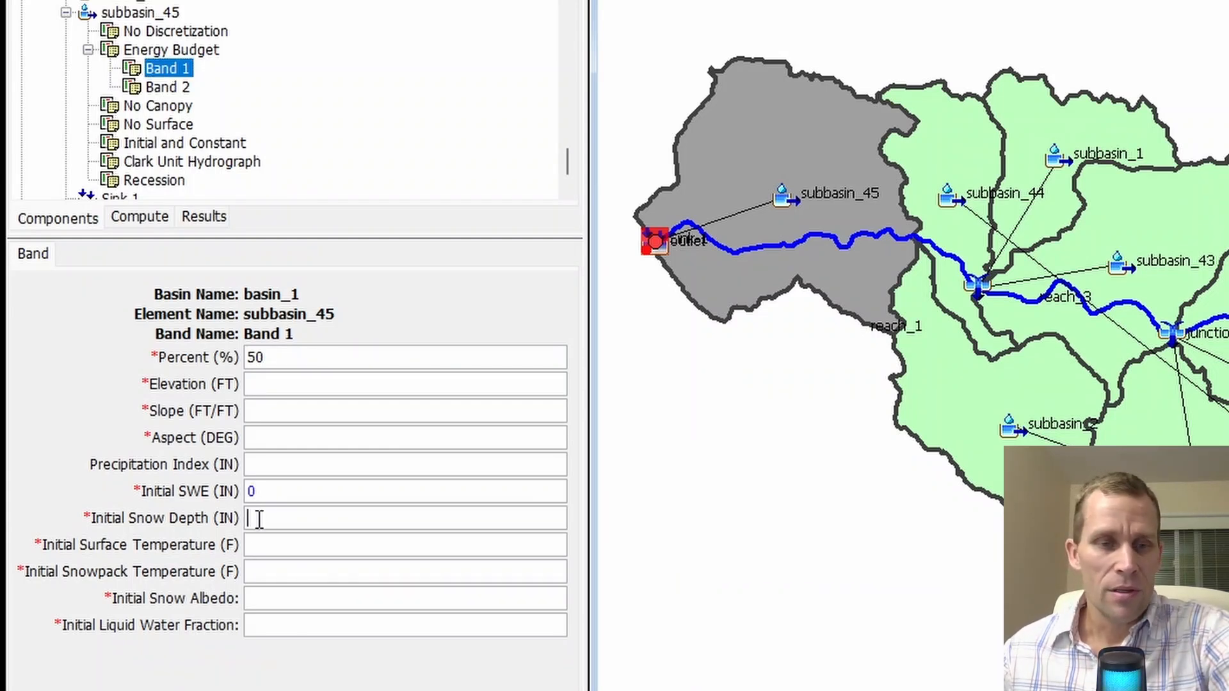
pyautogui.write('0')
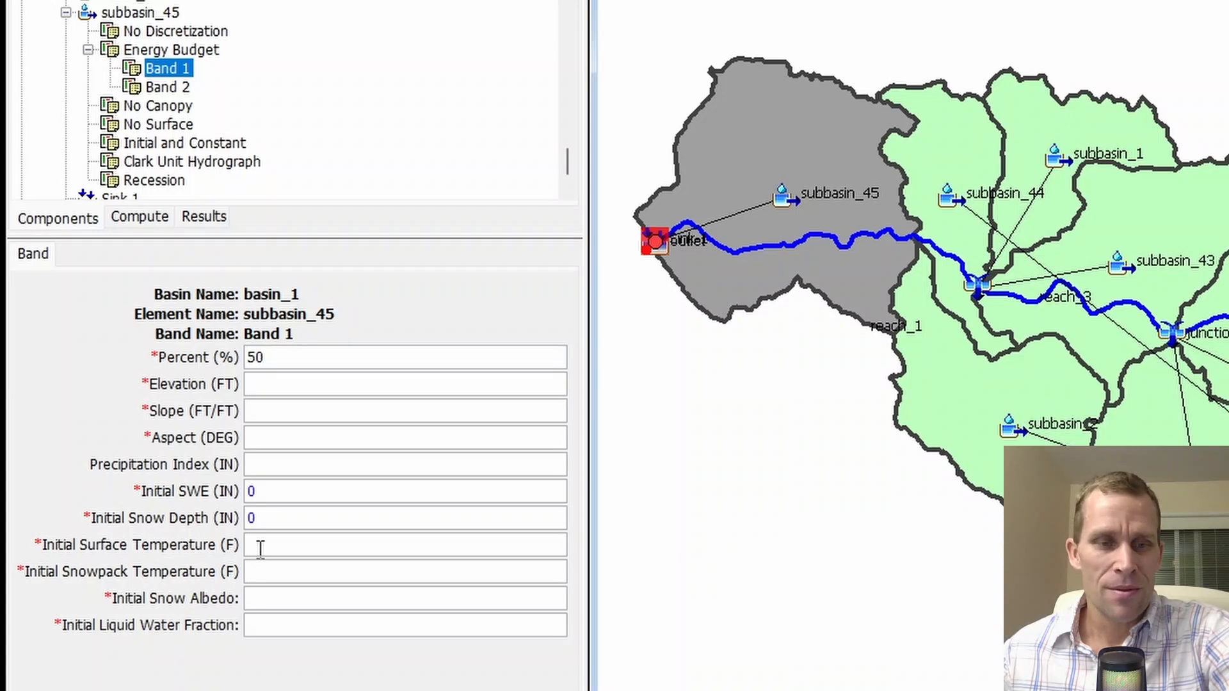
# Set Band 1's initial surface and snowpack temperatures to 32 °F and its initial snow albedo and initial liquid water fraction to 0.
pyautogui.click(263, 544)
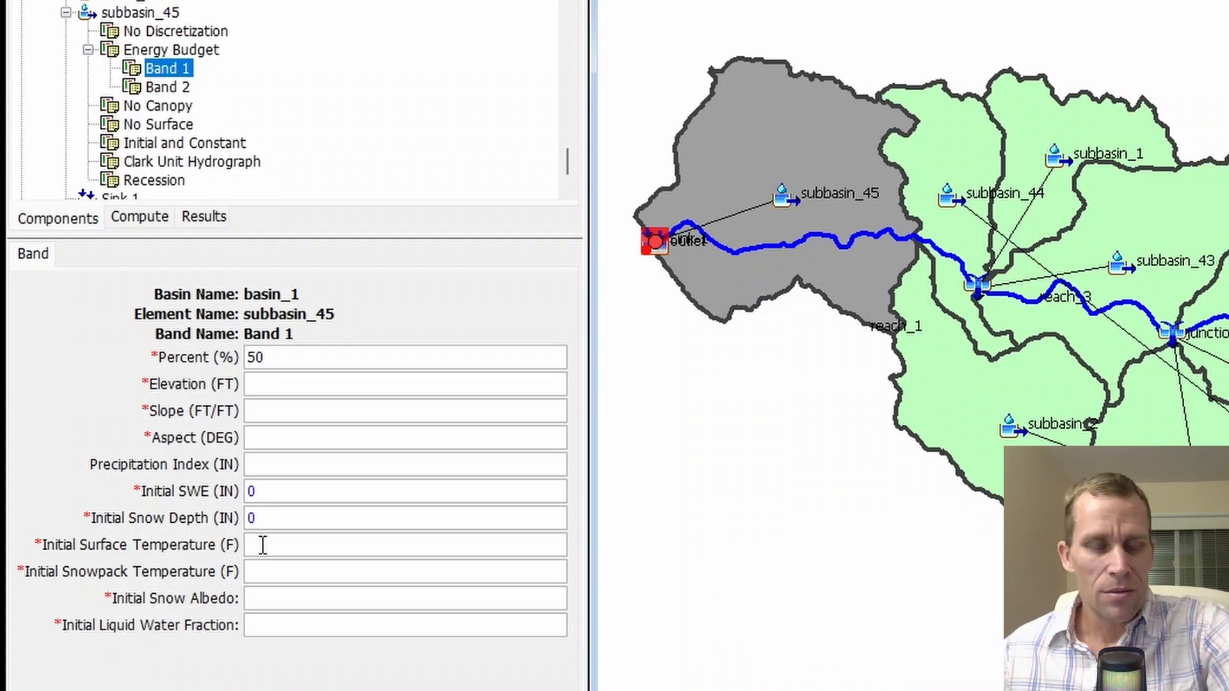
pyautogui.write('32')
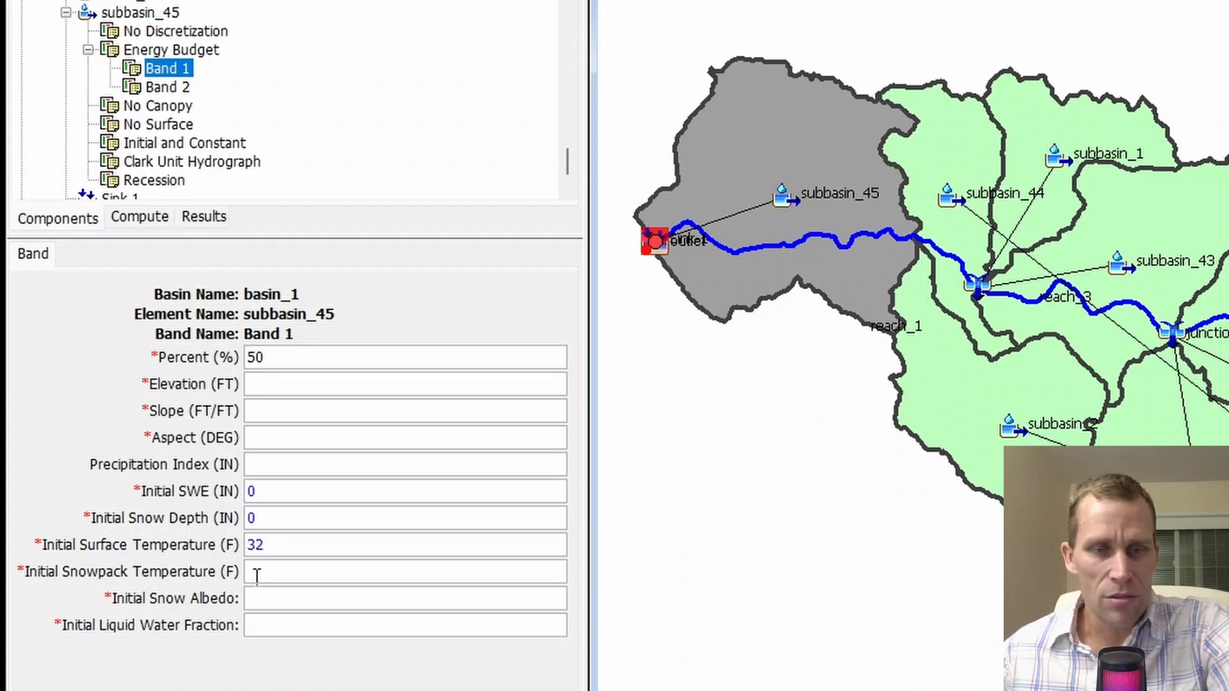
pyautogui.click(257, 576)
pyautogui.write('32')
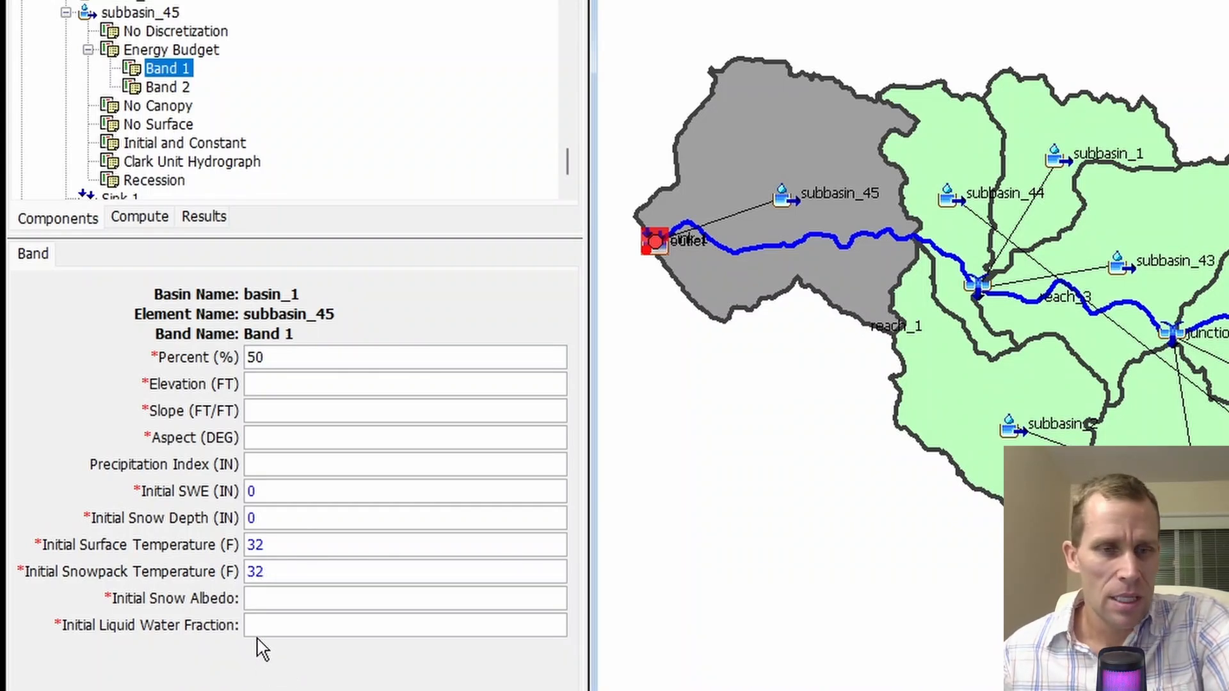
pyautogui.click(272, 597)
pyautogui.write('0')
pyautogui.click(274, 621)
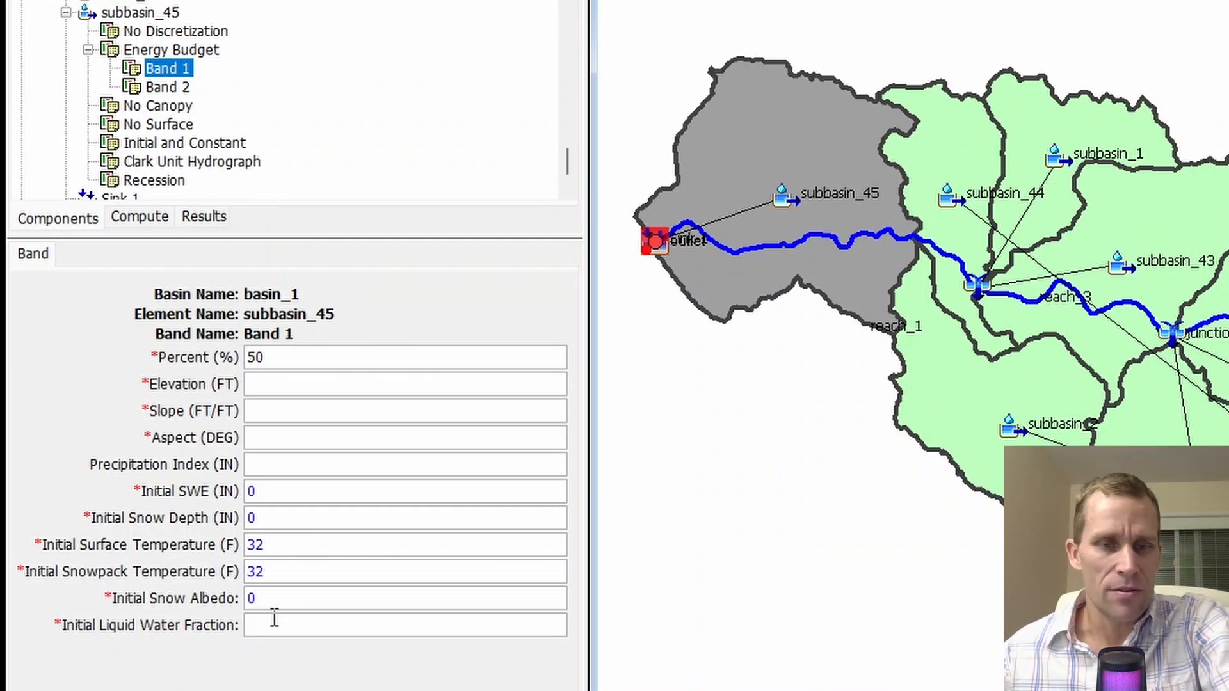
pyautogui.write('0')
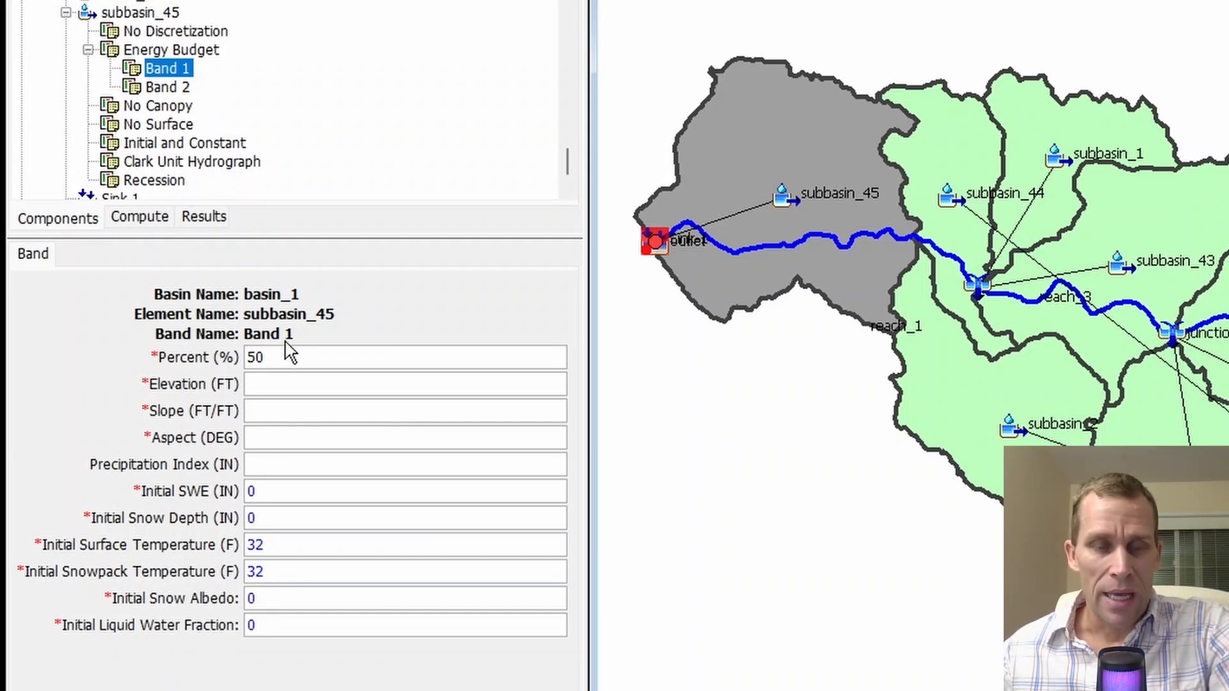
# Review Band 1's initial SWE, snow depth and liquid water fraction entries, and open Band 2's parameters for comparison.
pyautogui.doubleClick(255, 491)
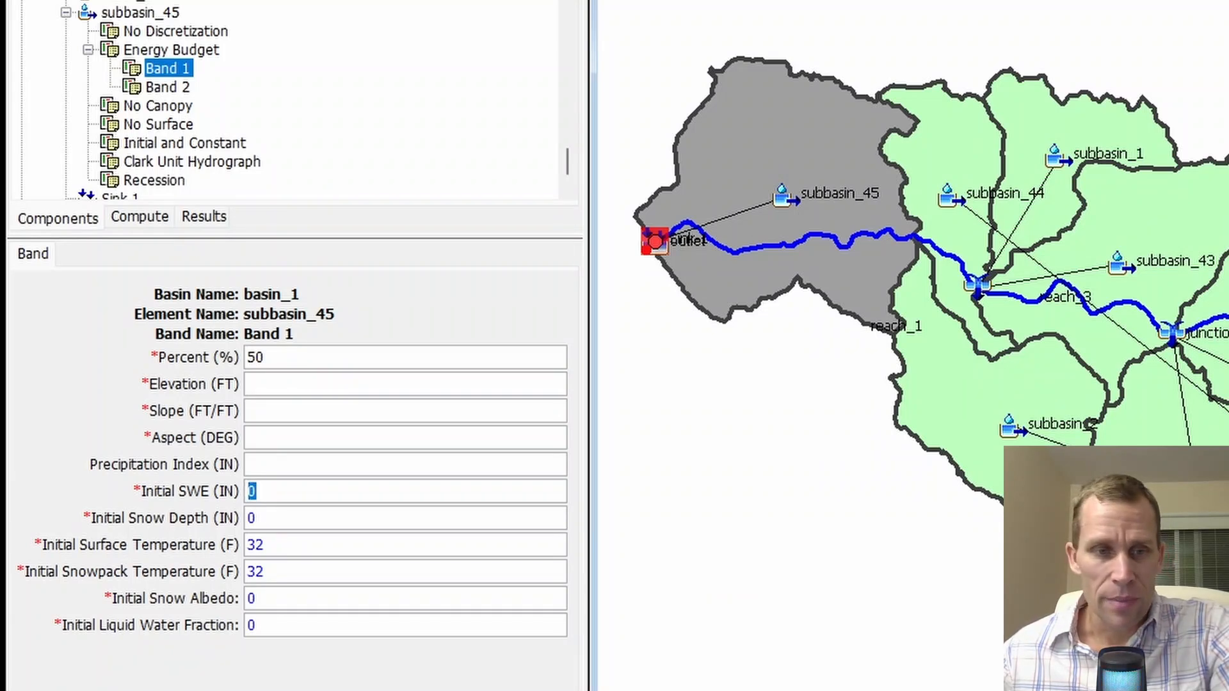
pyautogui.click(316, 518)
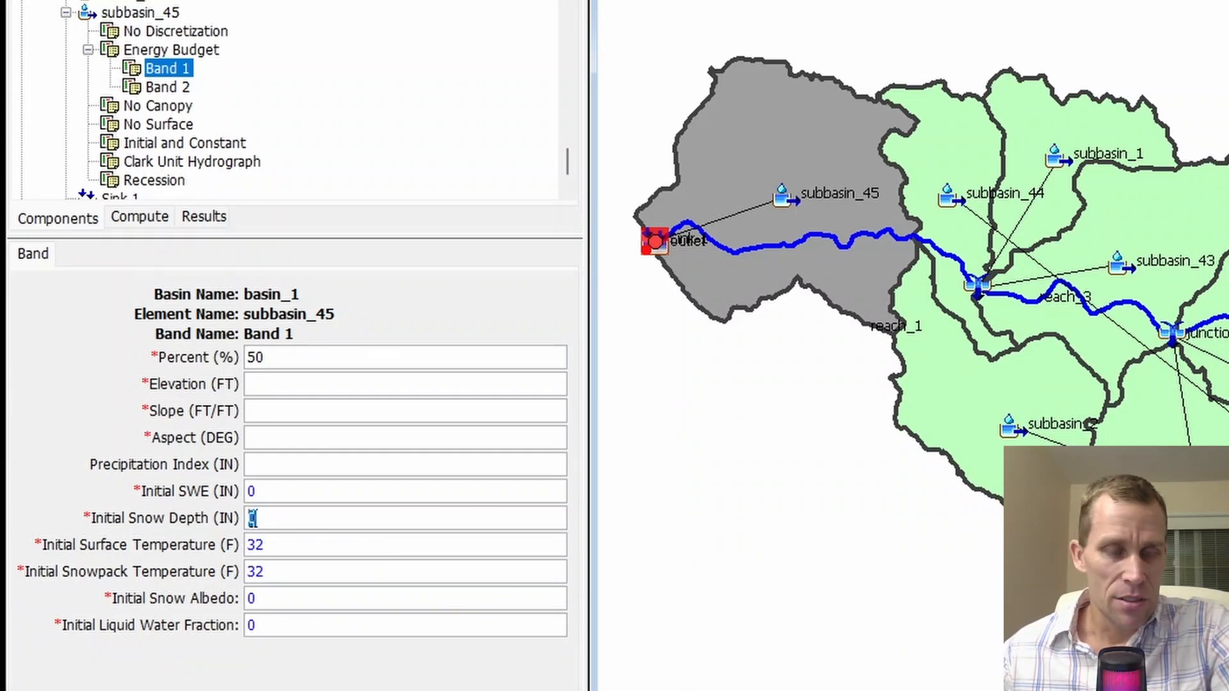
pyautogui.click(269, 517)
pyautogui.moveTo(269, 517); pyautogui.dragTo(228, 522)
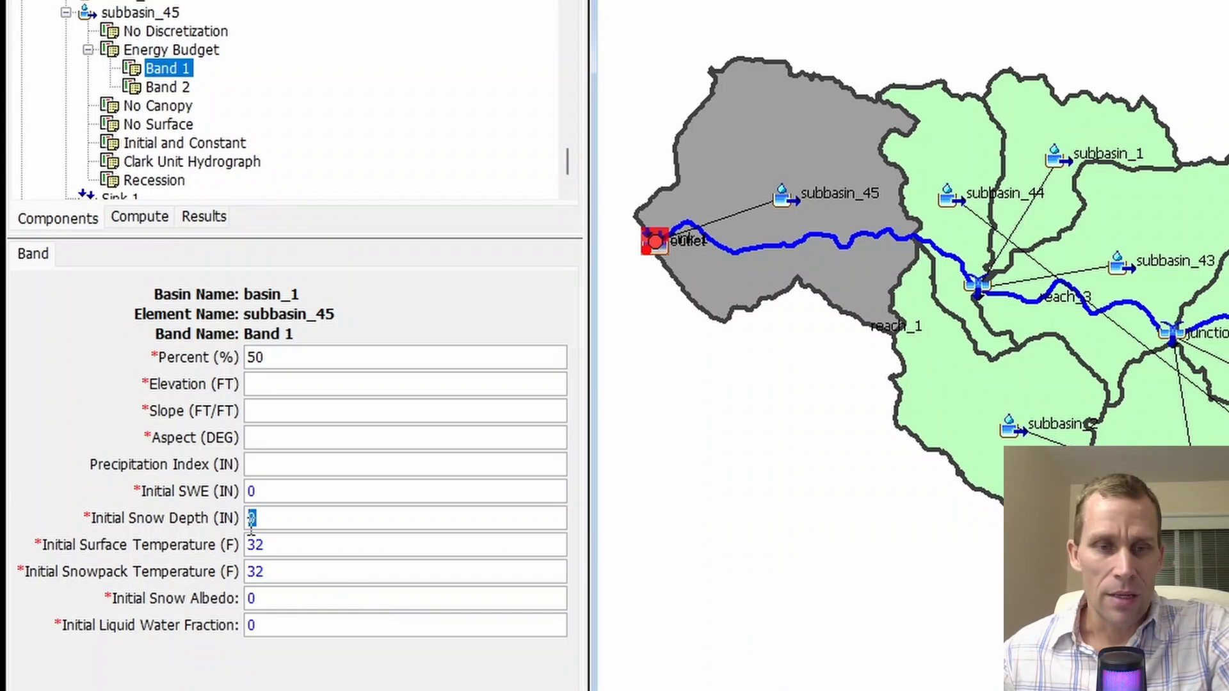
pyautogui.click(267, 626)
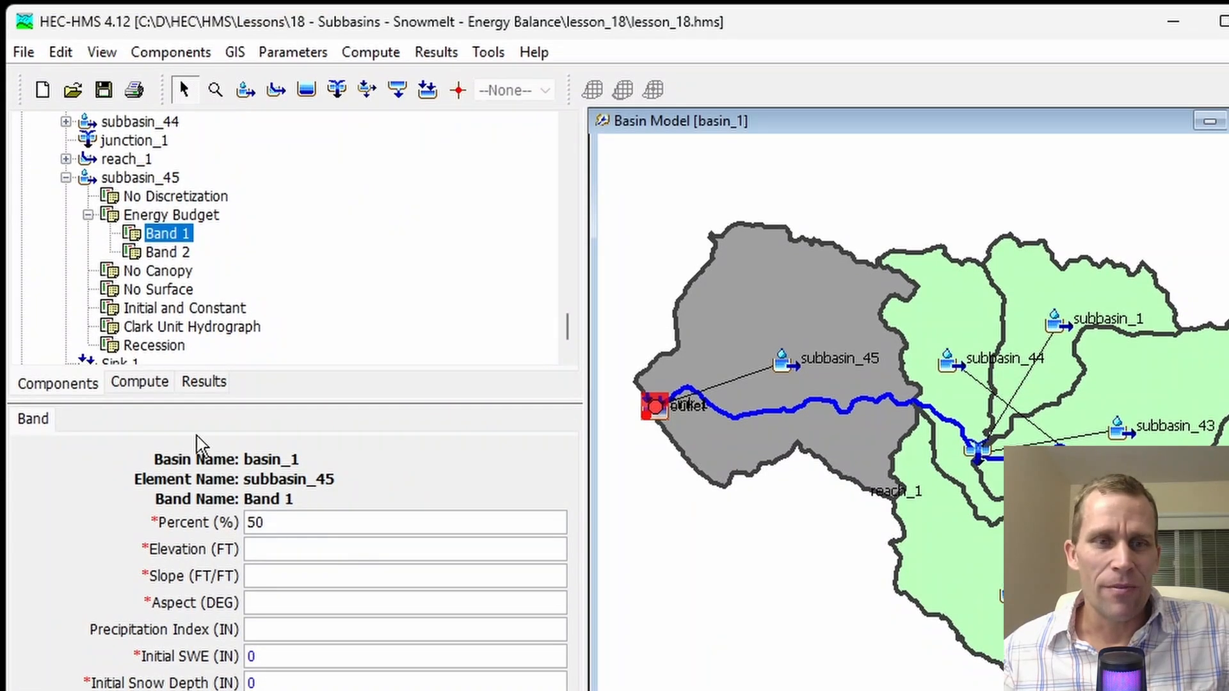
pyautogui.click(170, 253)
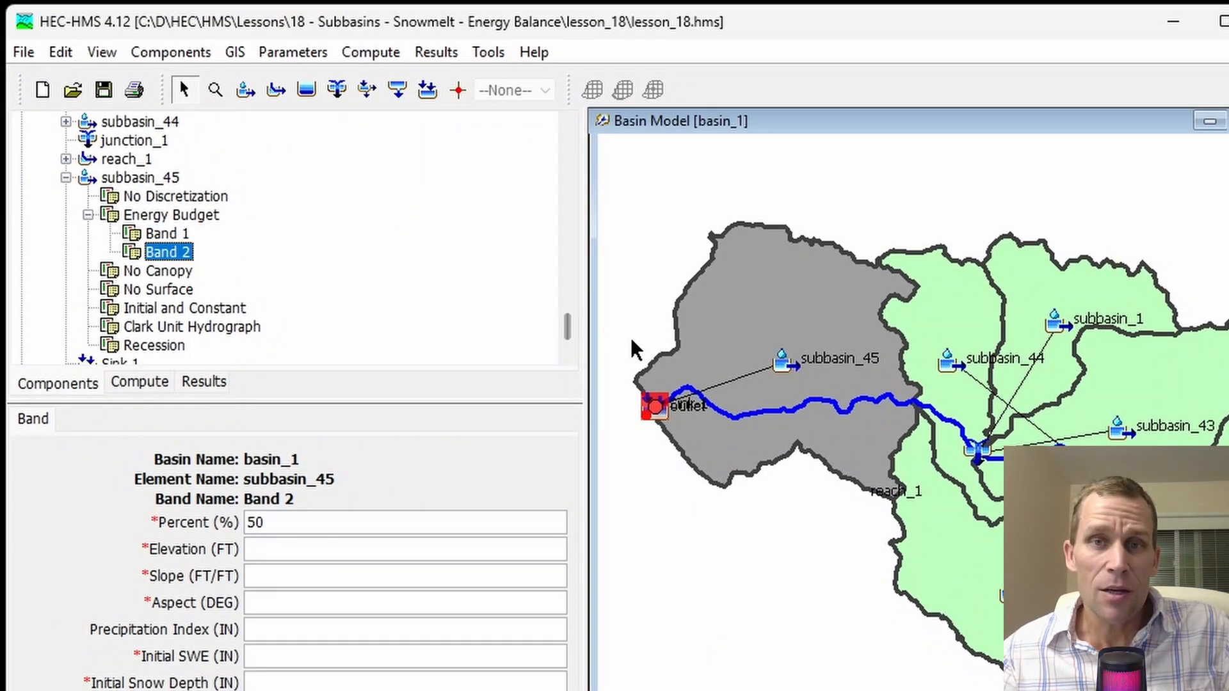
# Select Kondo and Yamazaki (1990) as the albedo method in the snow parameters of subbasin_45.
pyautogui.click(142, 179)
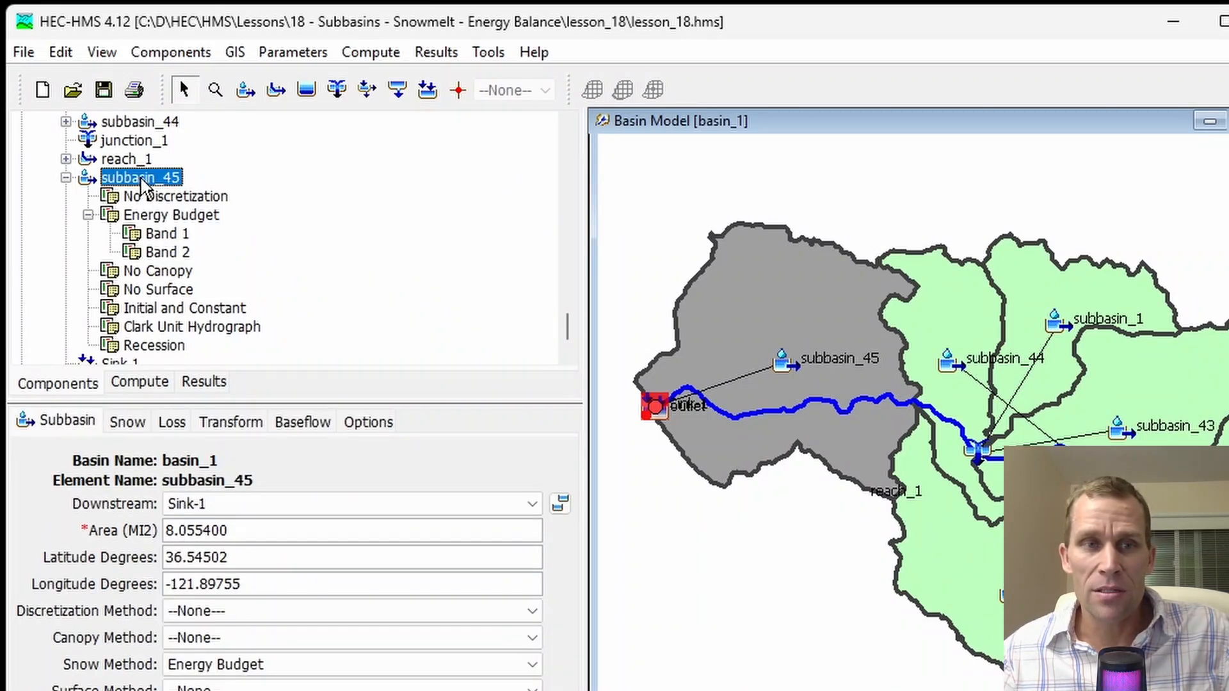
pyautogui.click(130, 426)
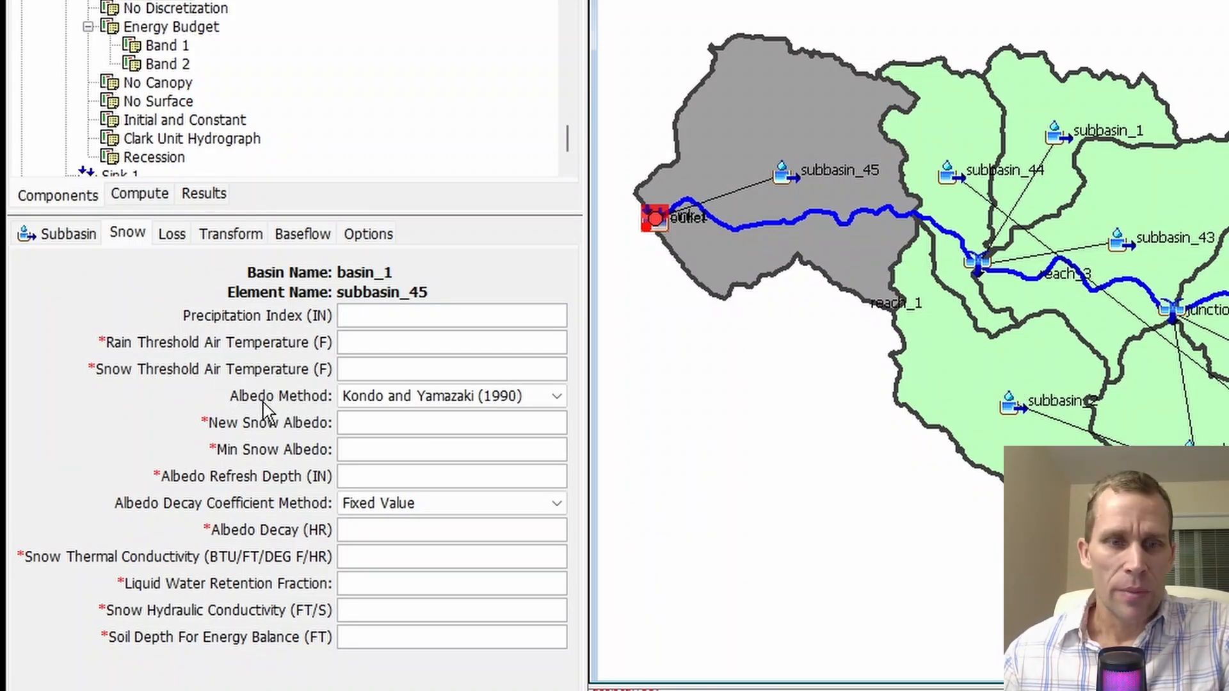
pyautogui.click(396, 403)
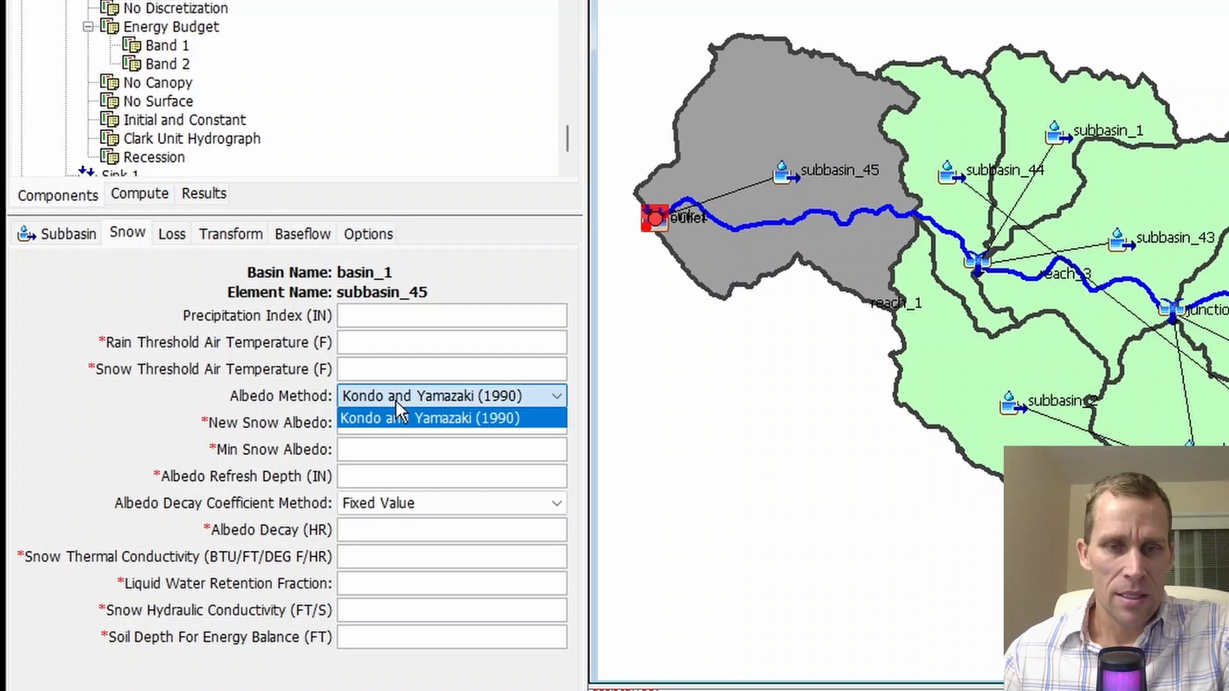
pyautogui.click(448, 418)
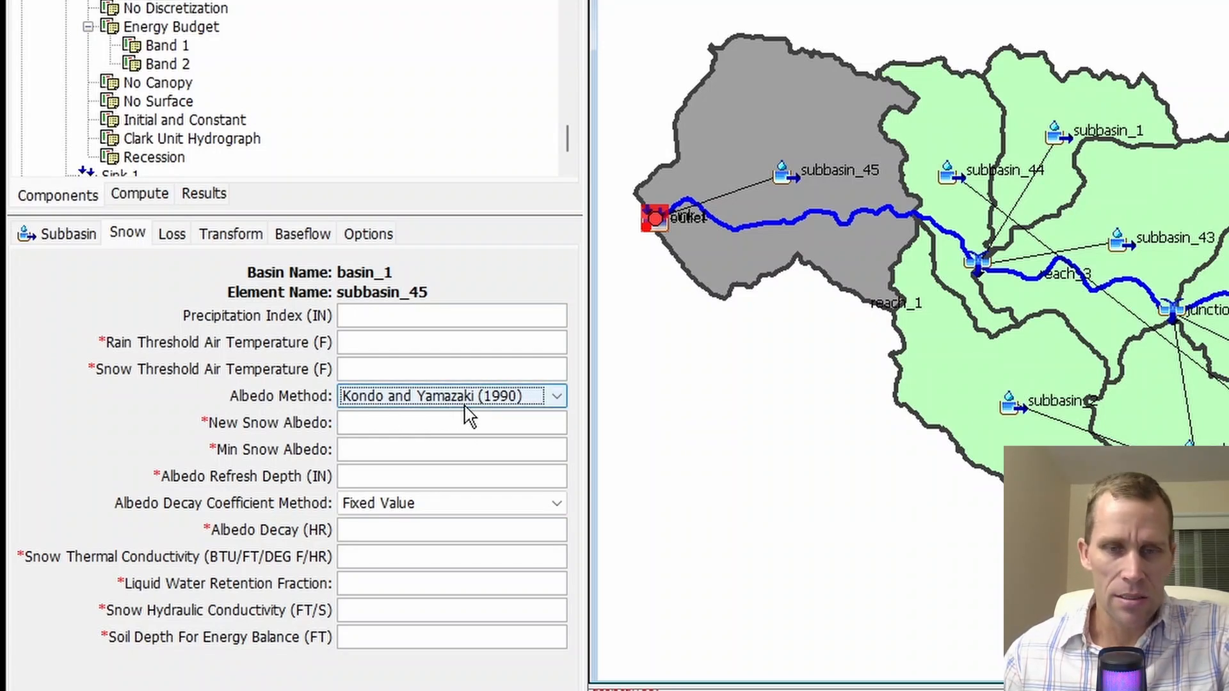
pyautogui.click(482, 400)
pyautogui.click(479, 397)
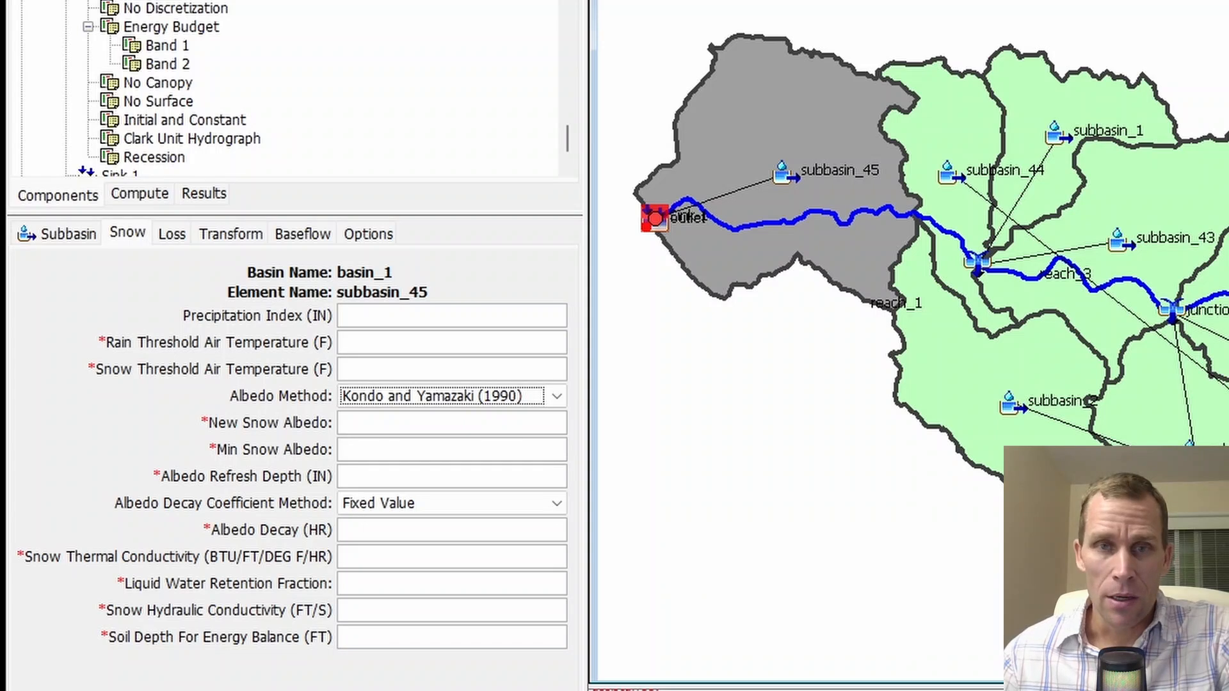
pyautogui.click(356, 450)
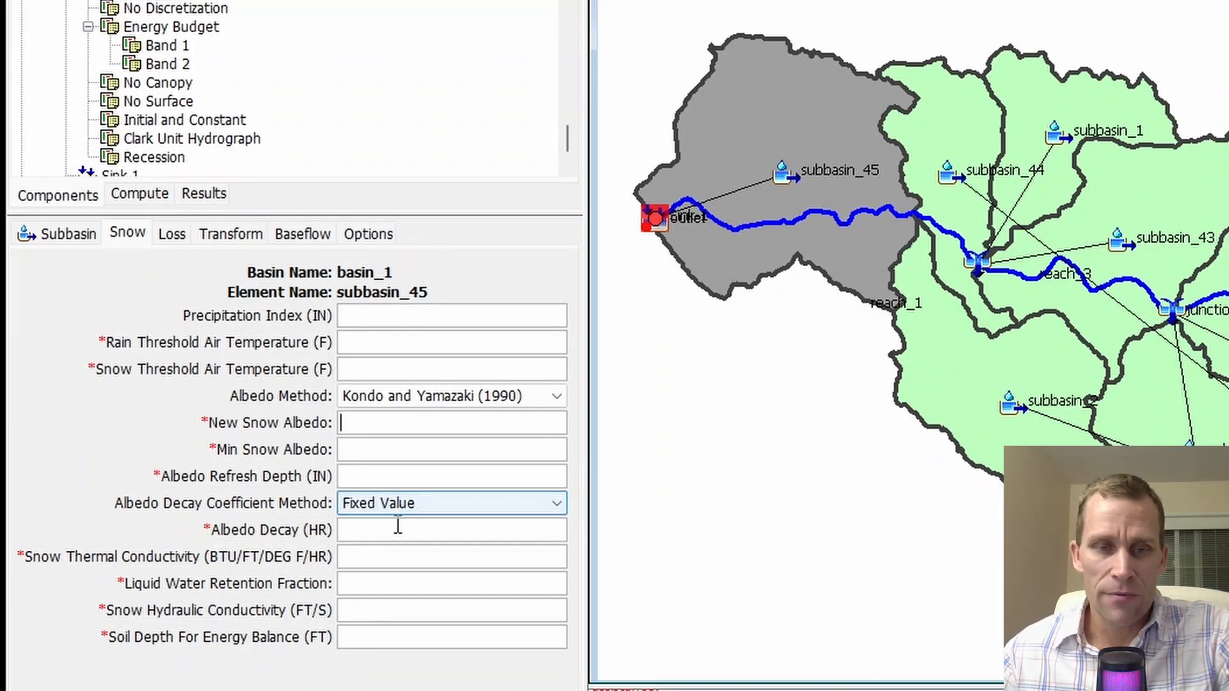
# Use a Fixed Value for subbasin_45's albedo decay coefficient and set the albedo decay to 1 hour.
pyautogui.click(482, 508)
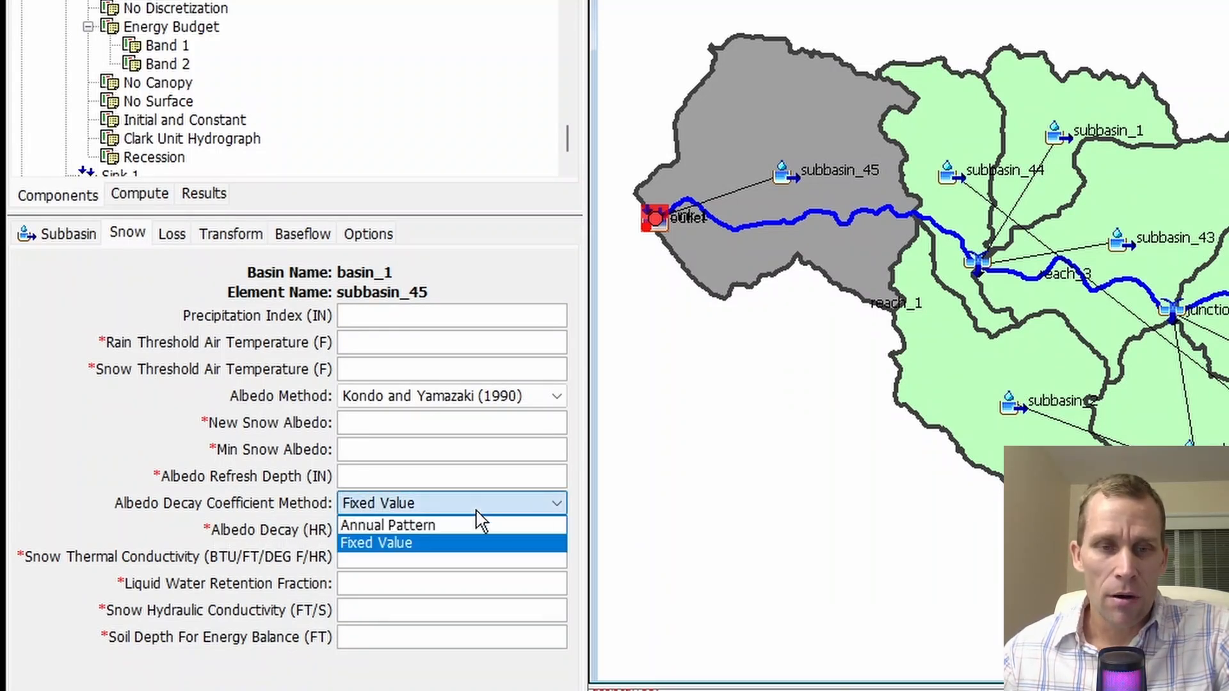
pyautogui.click(457, 543)
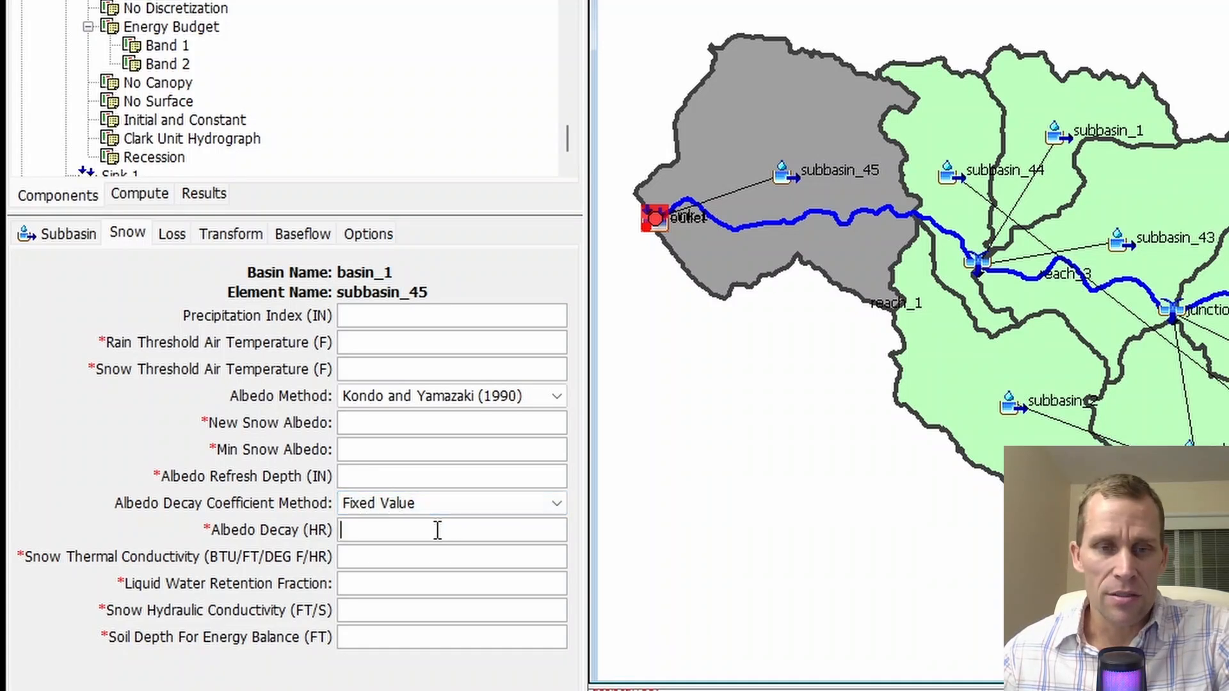
pyautogui.click(430, 531)
pyautogui.write('1')
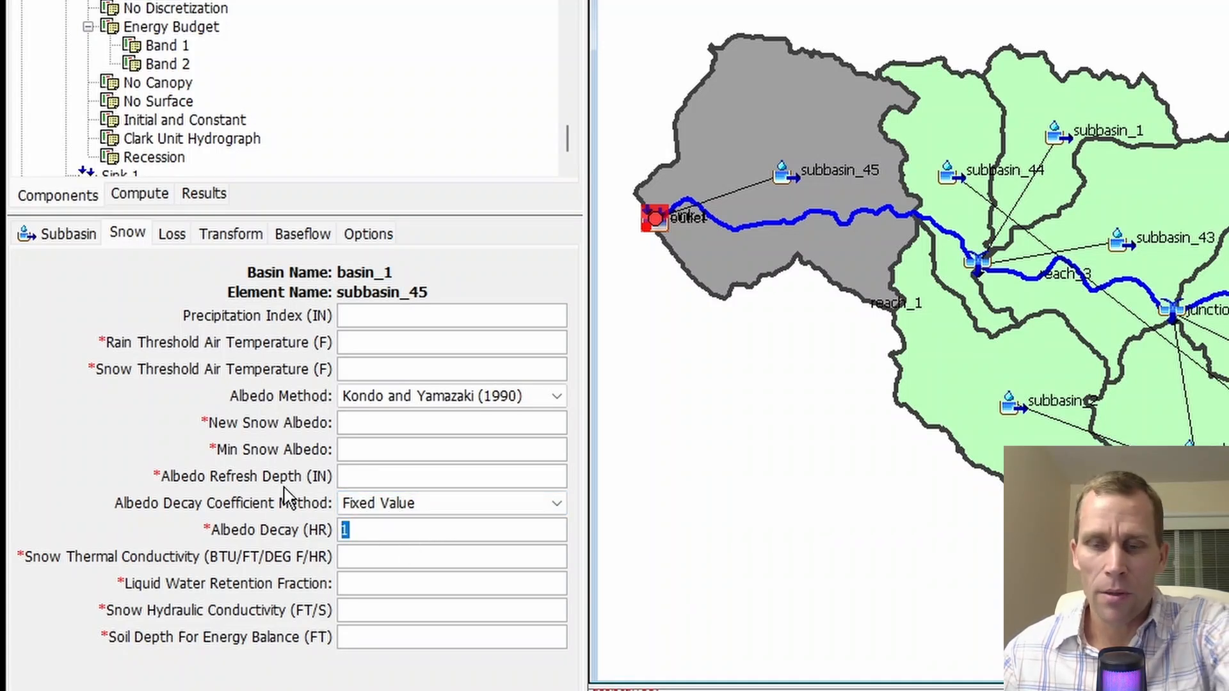
# Set the albedo decay coefficient method to Annual Pattern and check which decay coefficient patterns are available.
pyautogui.click(363, 506)
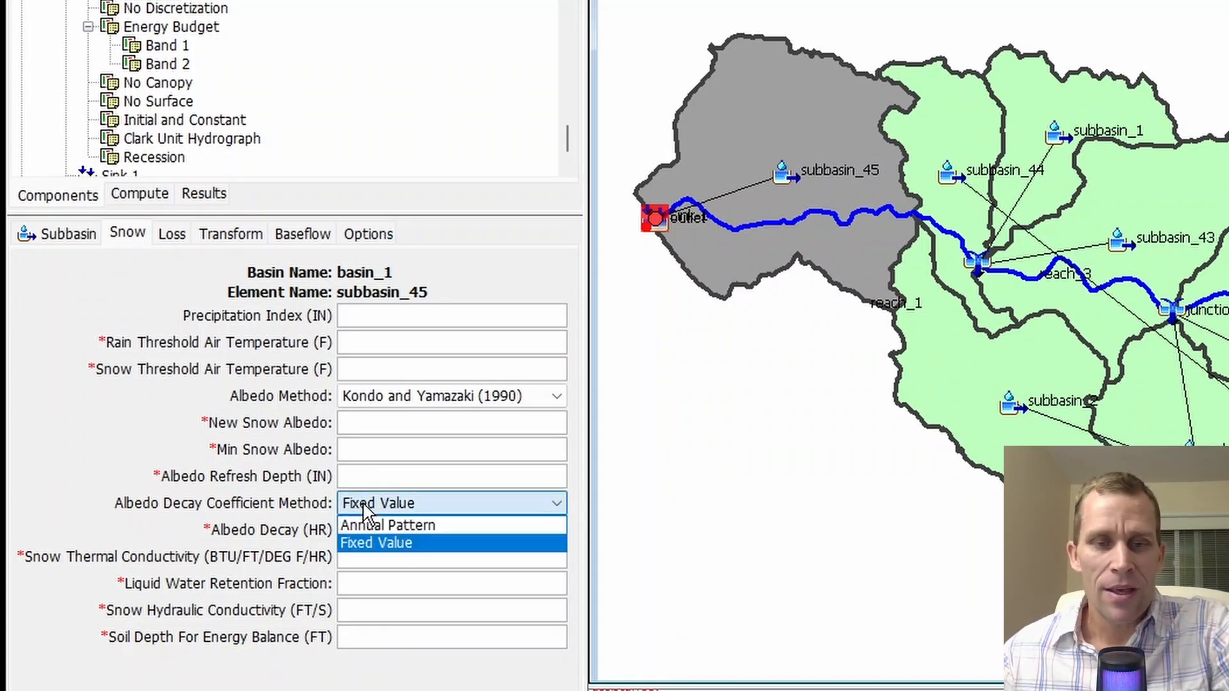
pyautogui.click(414, 525)
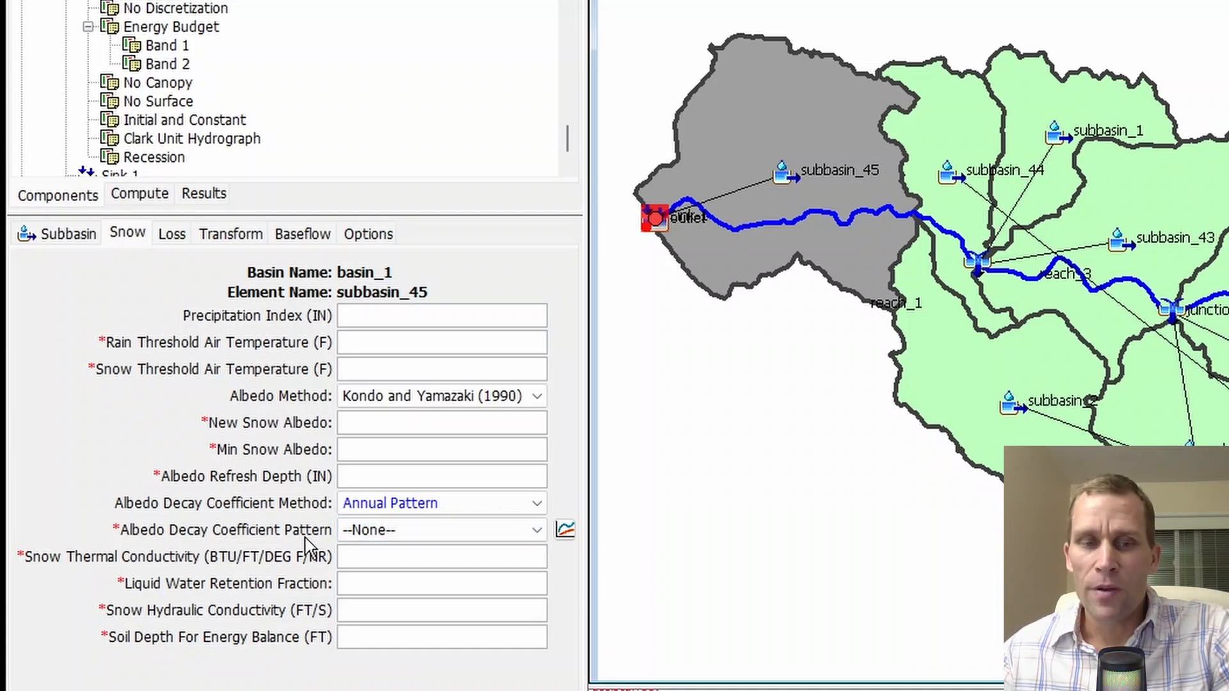
pyautogui.click(357, 534)
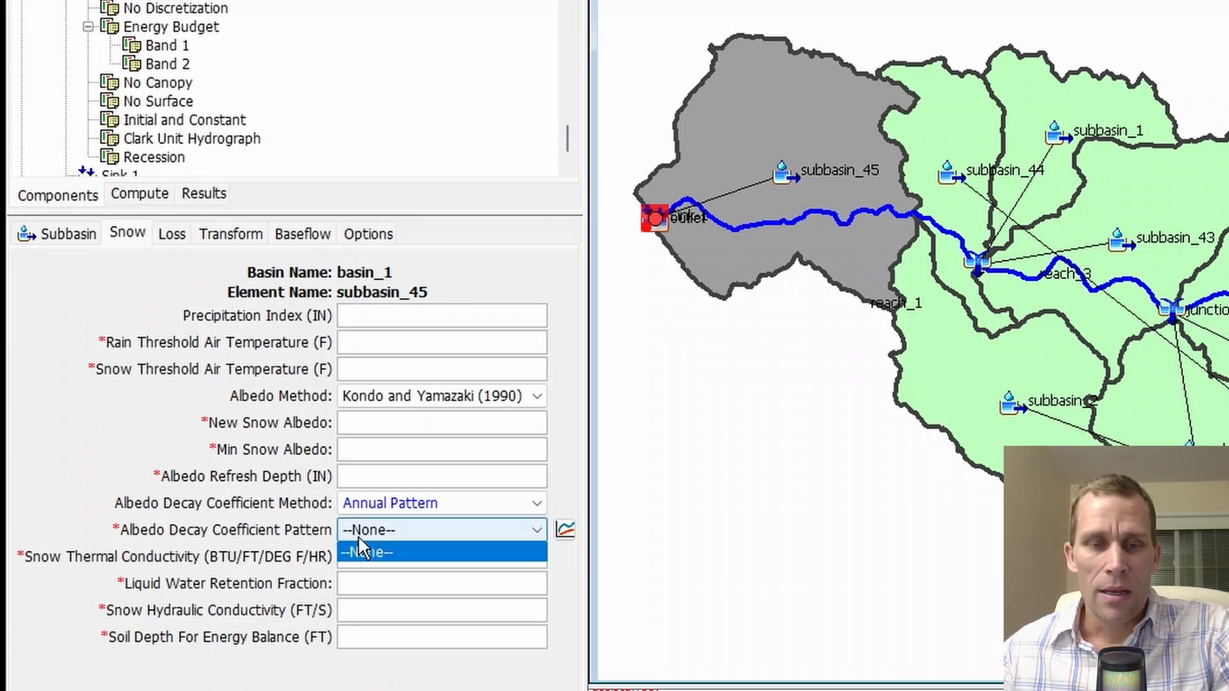
pyautogui.click(393, 533)
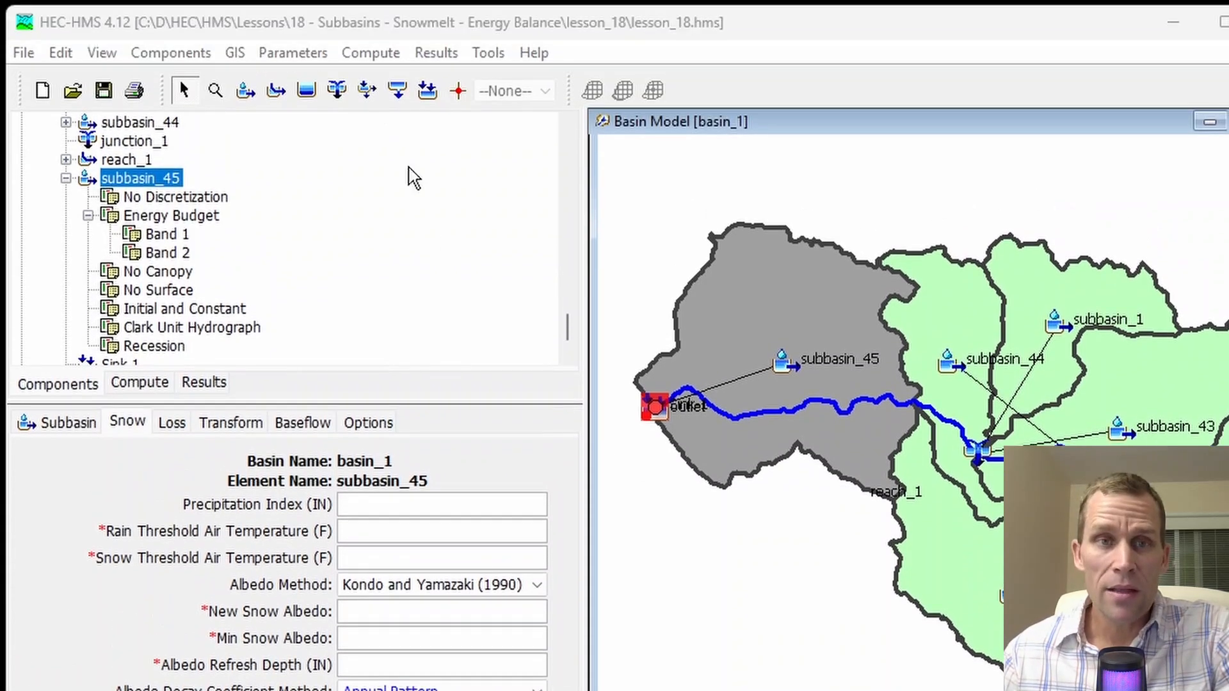
# Create a paired data table of type Parameter Value Patterns named albedo_decay_45.
pyautogui.click(170, 54)
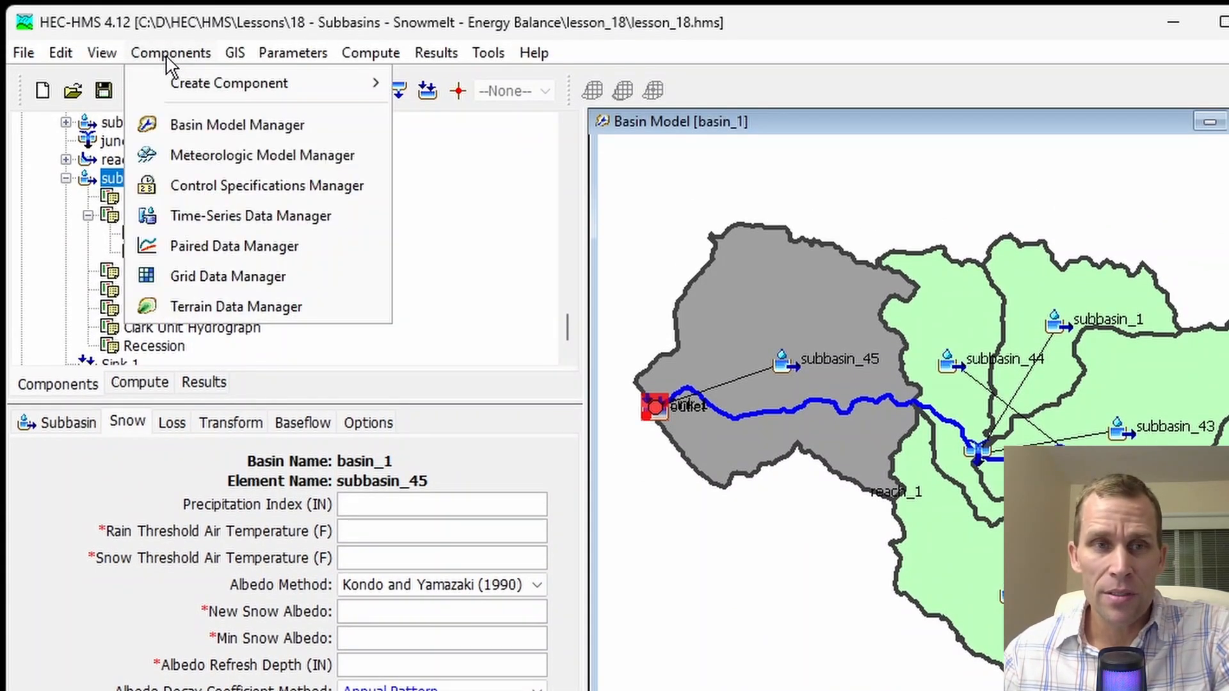
pyautogui.click(233, 246)
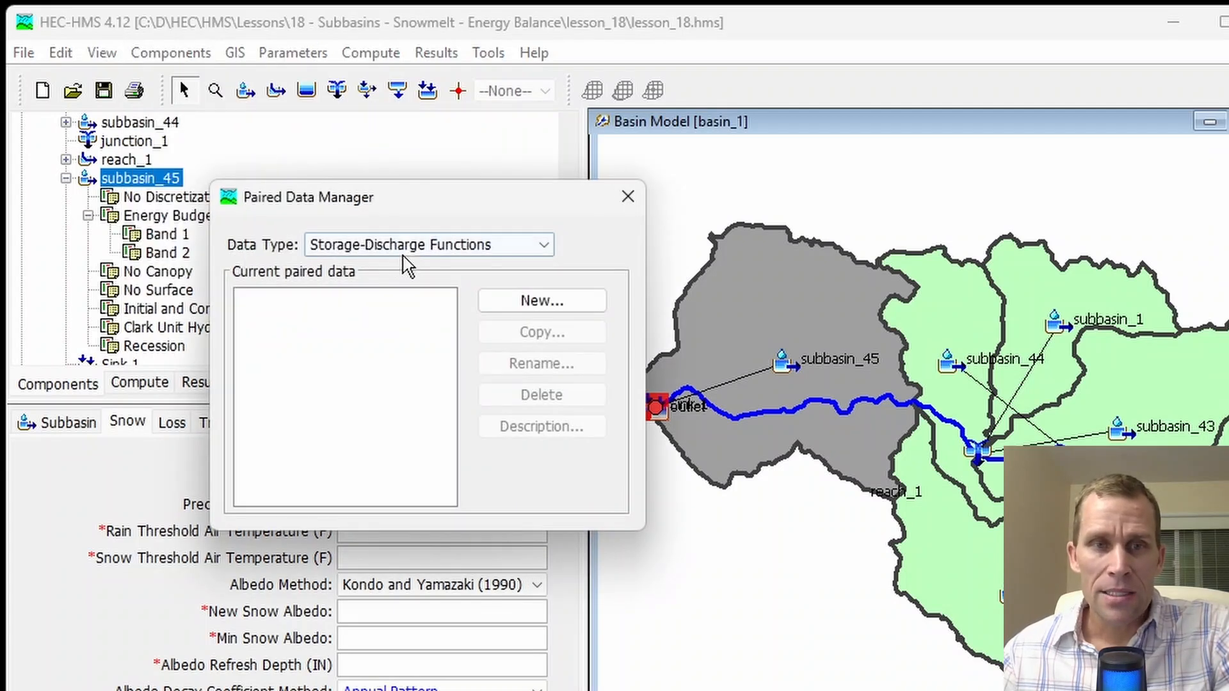
pyautogui.click(422, 246)
pyautogui.scroll(-3, 434, 301)
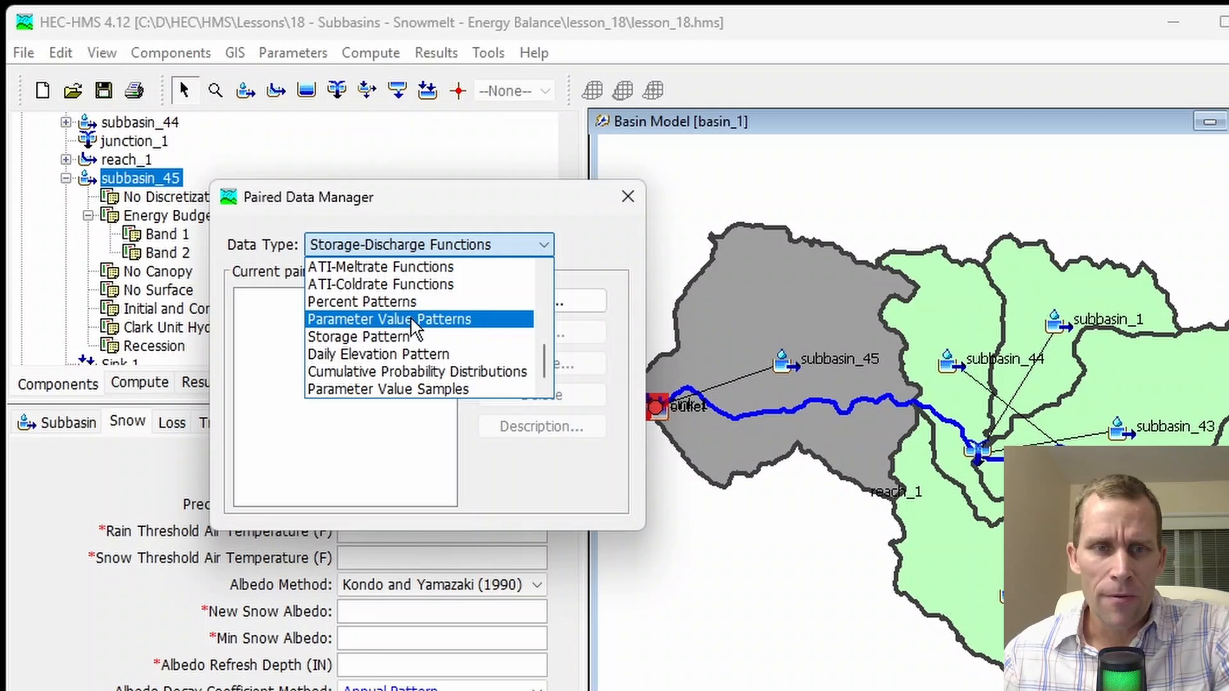
pyautogui.click(416, 319)
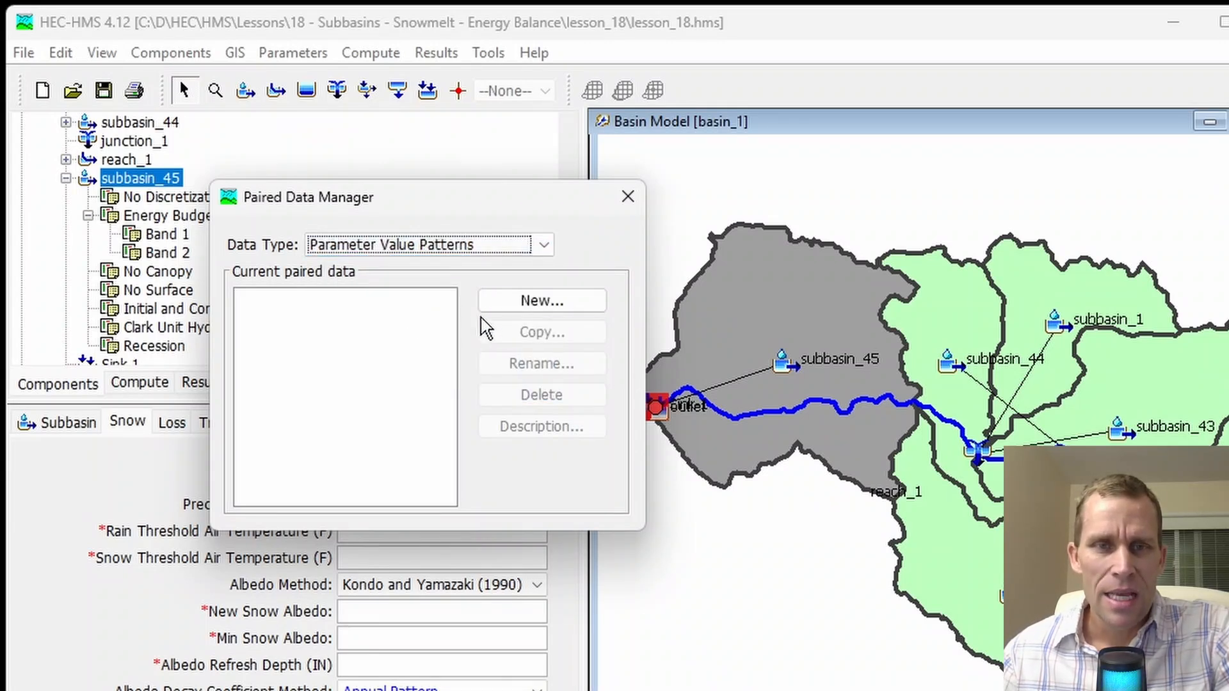
pyautogui.click(520, 305)
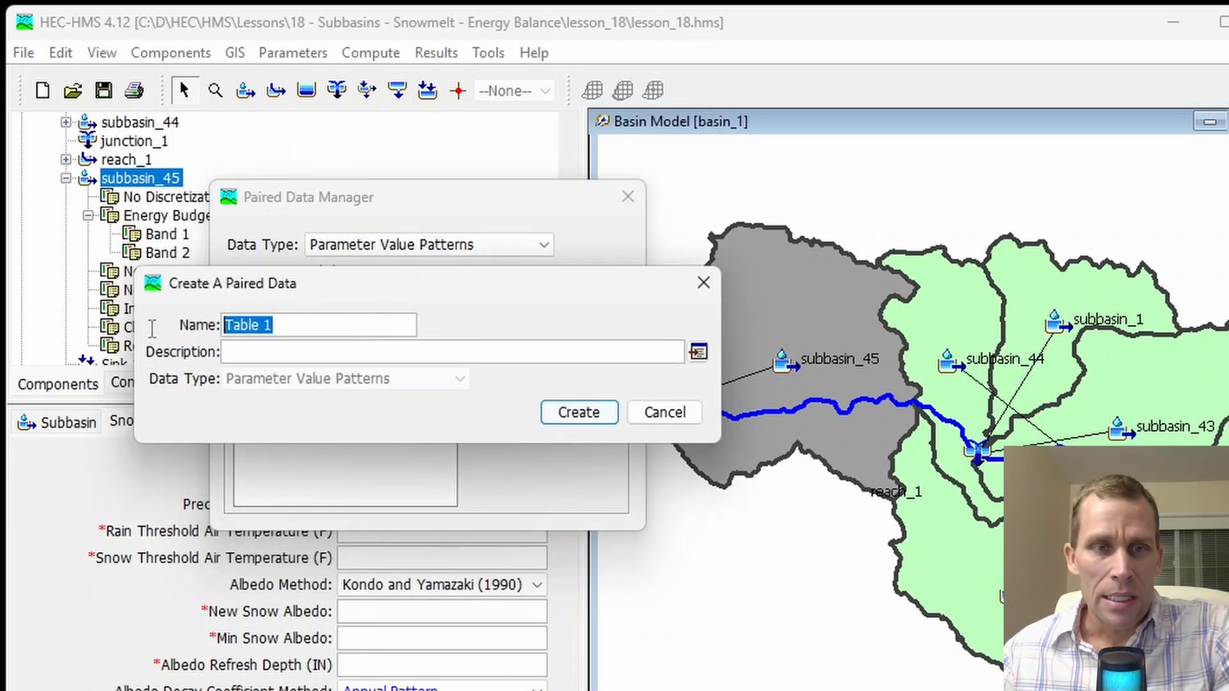
pyautogui.write('albedo_decay_45')
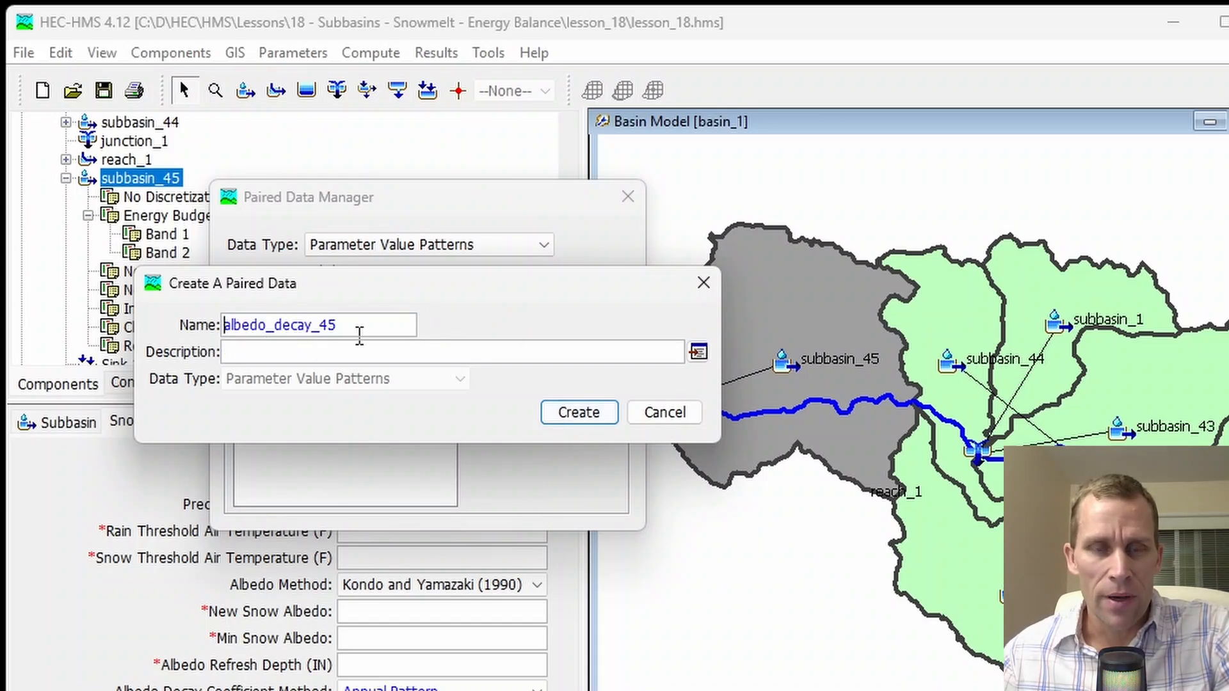
pyautogui.moveTo(319, 328); pyautogui.dragTo(338, 328)
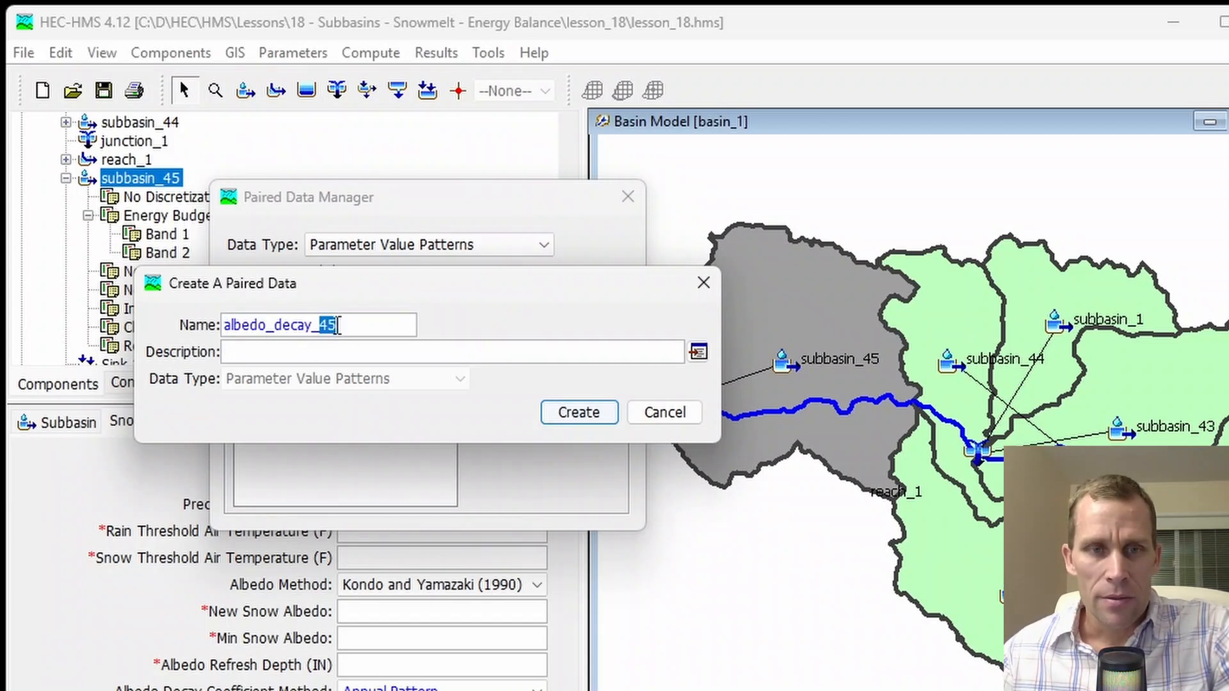
pyautogui.click(552, 415)
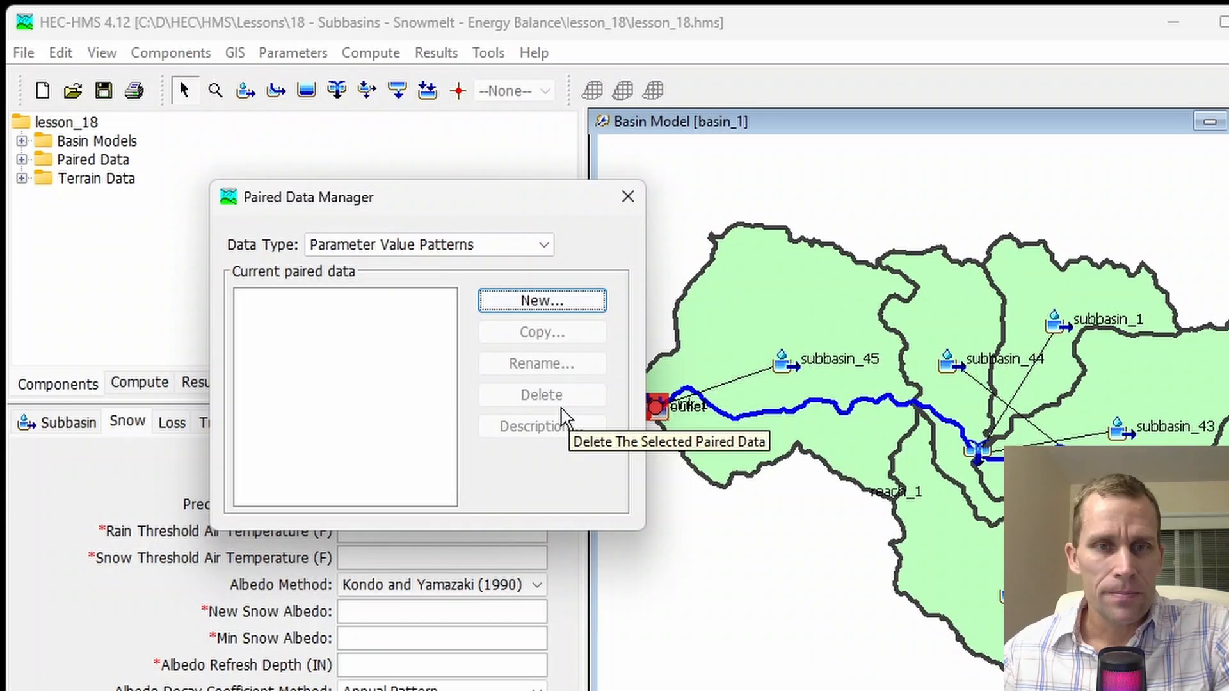
pyautogui.click(627, 197)
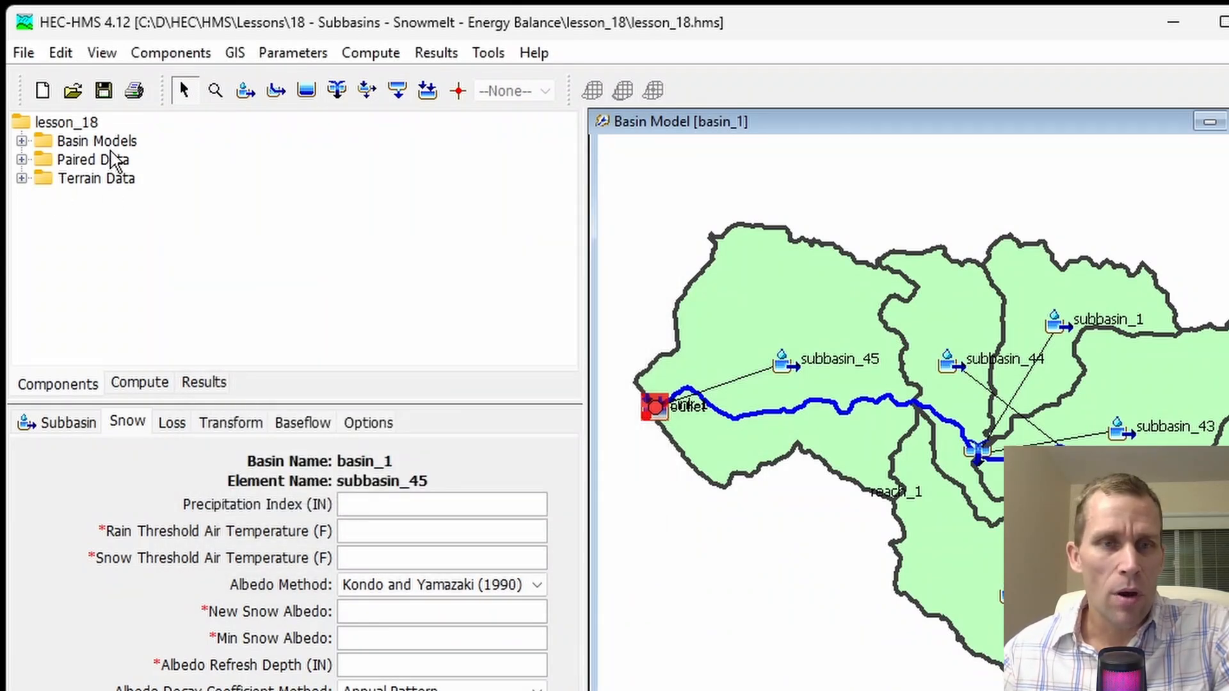
# Set albedo_decay_45 to the Snowmelt category with the Energy Budget method and the Albedo Decay Coefficient parameter.
pyautogui.click(22, 160)
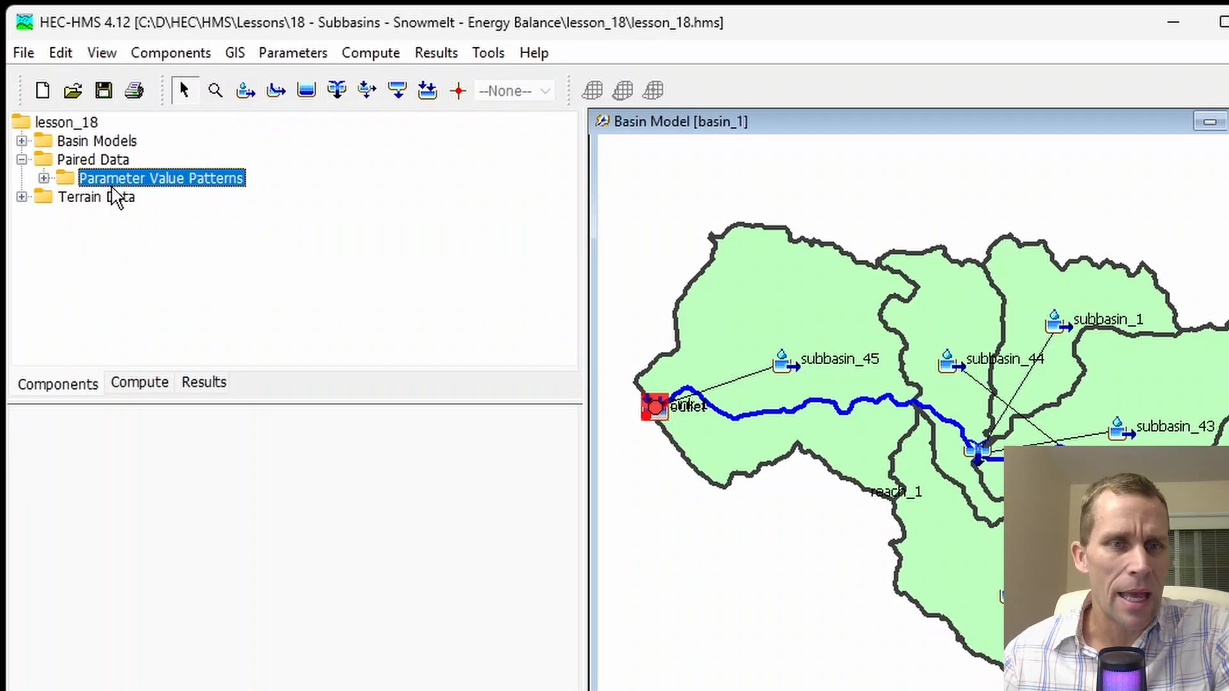
pyautogui.click(44, 178)
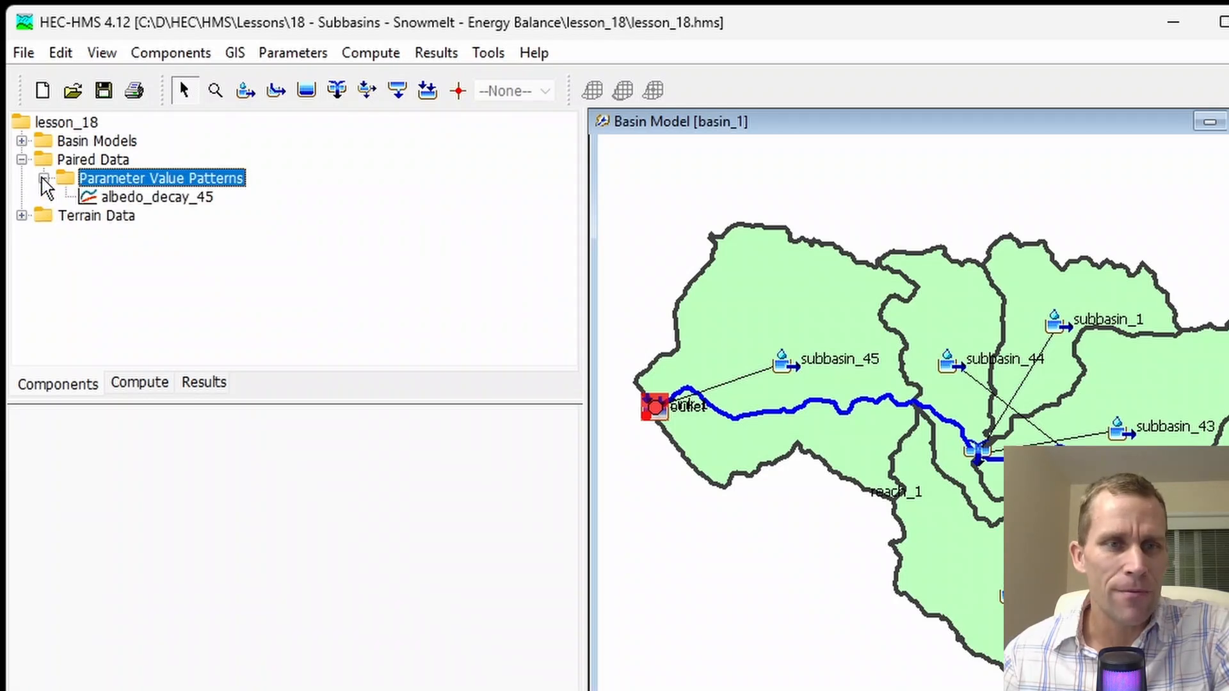
pyautogui.click(127, 199)
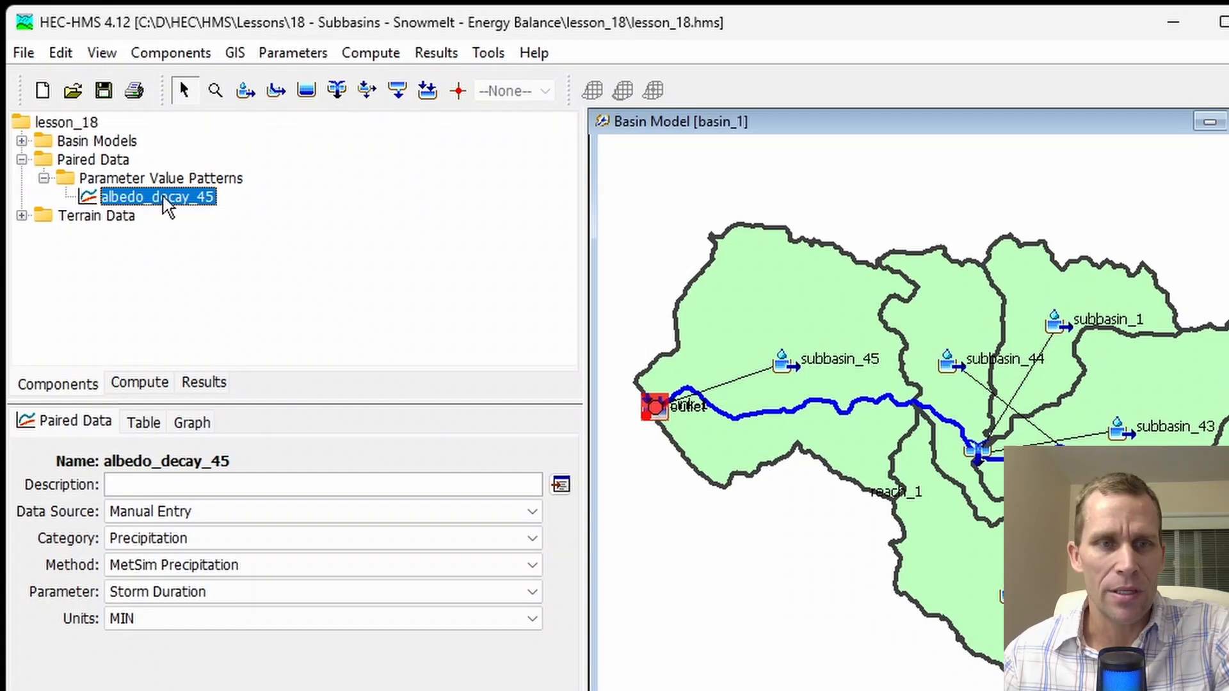
pyautogui.moveTo(583, 333); pyautogui.dragTo(505, 333)
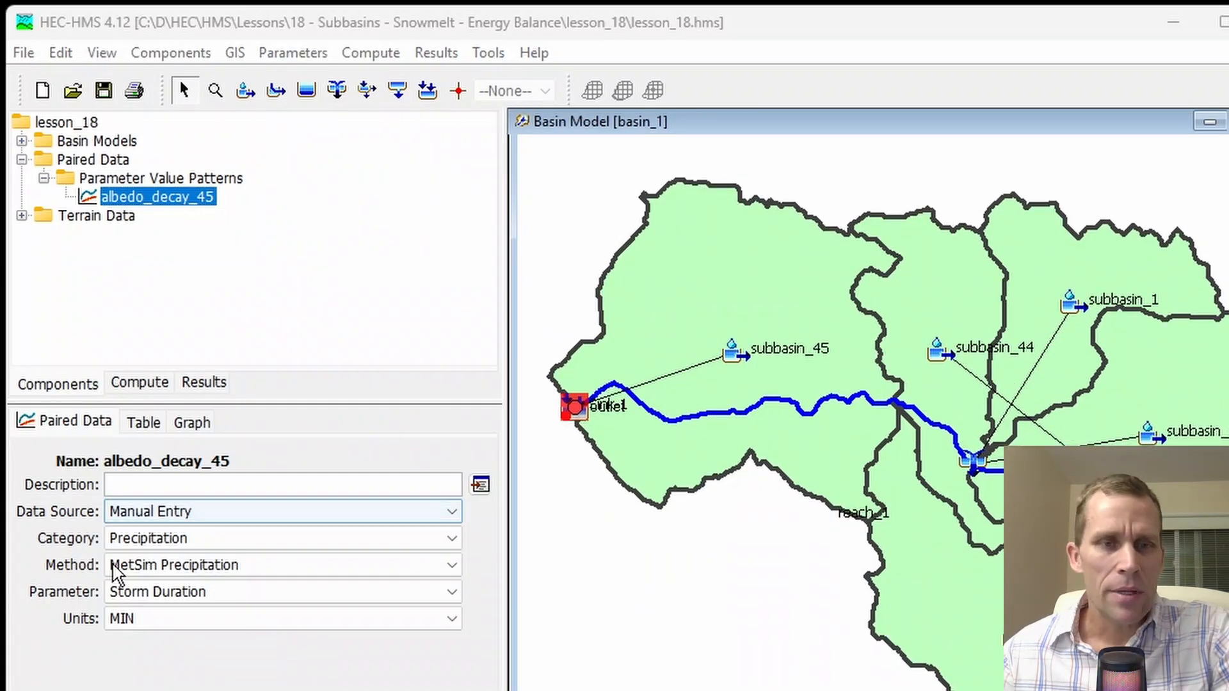
pyautogui.click(191, 537)
pyautogui.click(172, 574)
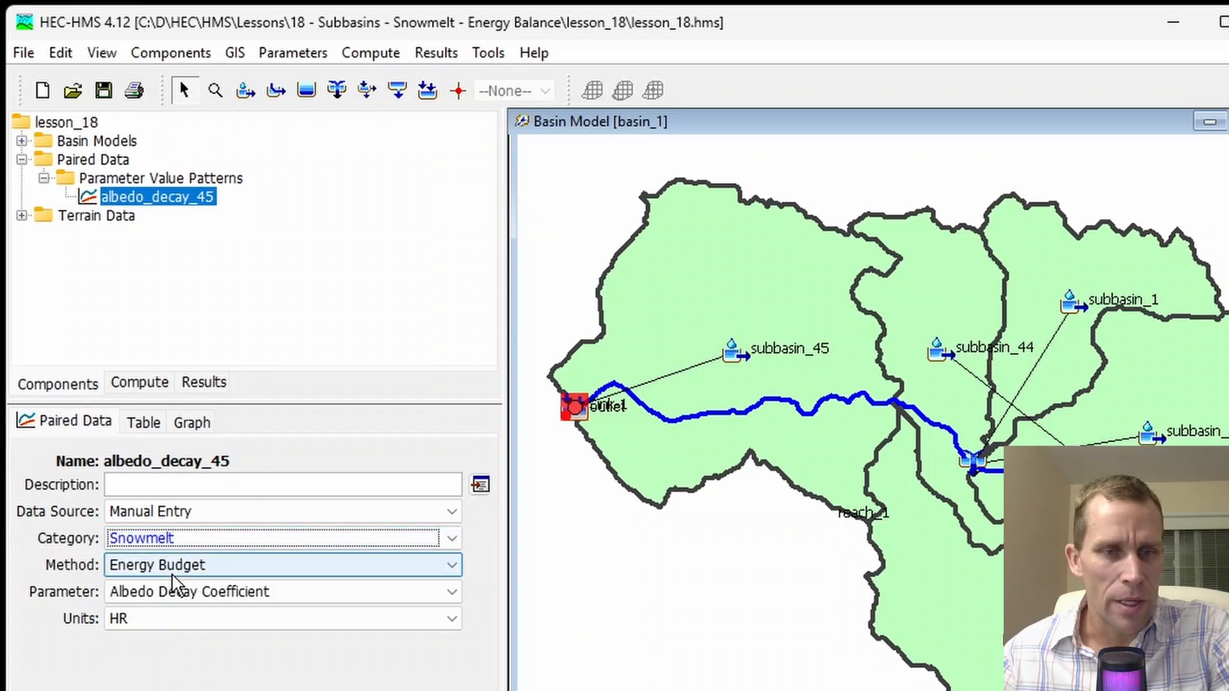
pyautogui.click(197, 565)
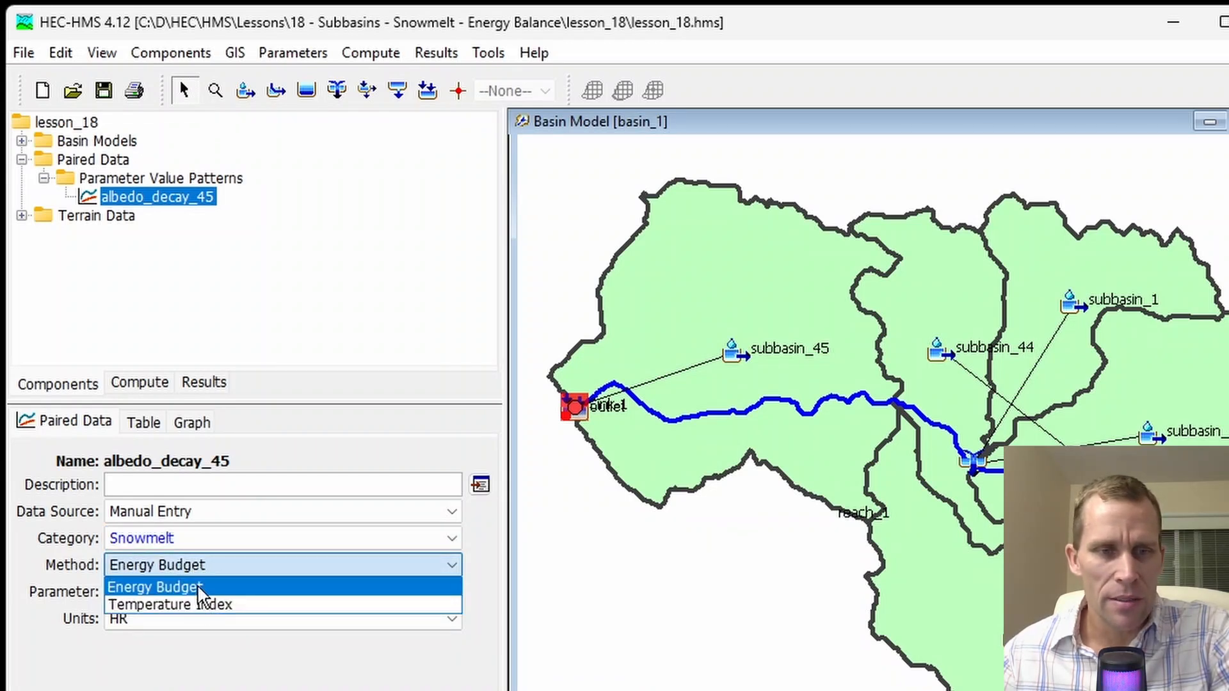
pyautogui.click(202, 586)
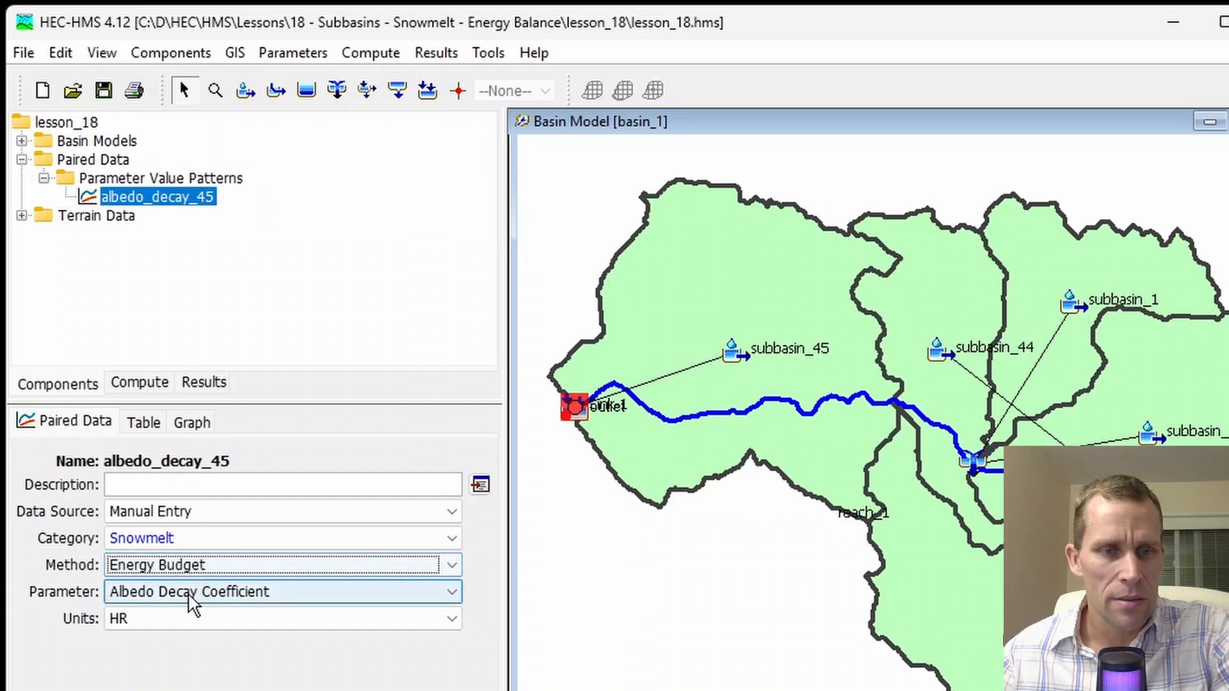
pyautogui.click(165, 593)
pyautogui.click(165, 597)
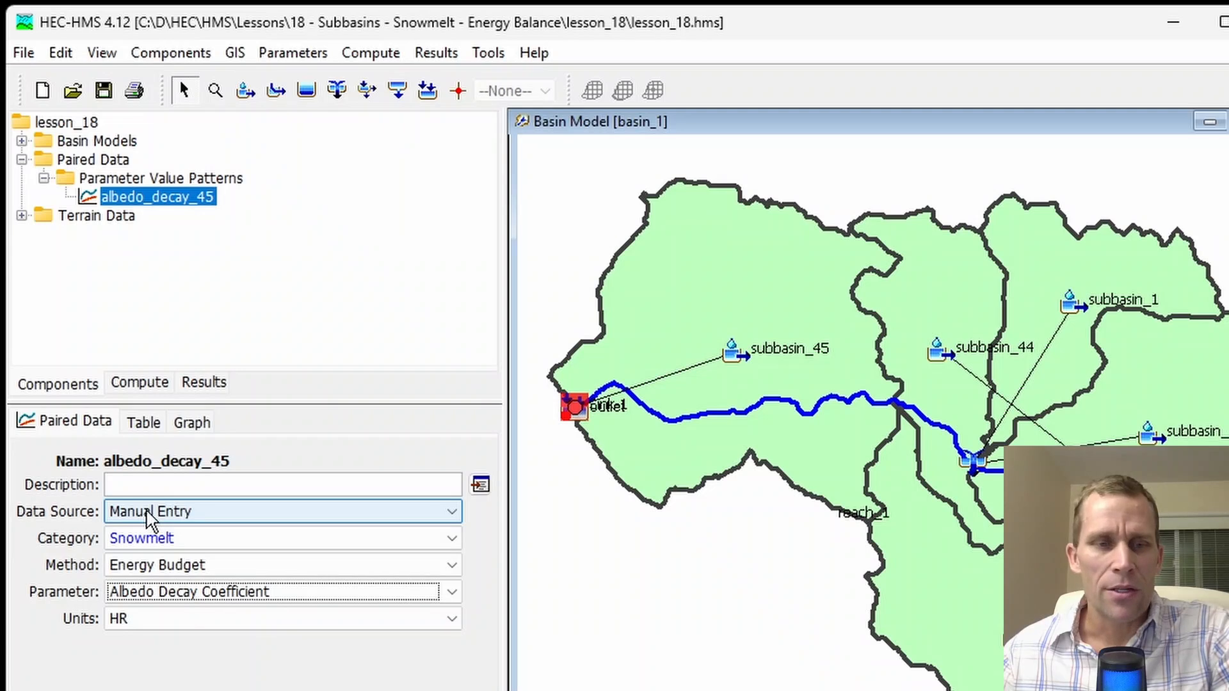
# Review albedo_decay_45's time-value table, graph and data source options, keeping Manual Entry, and save the project.
pyautogui.click(144, 424)
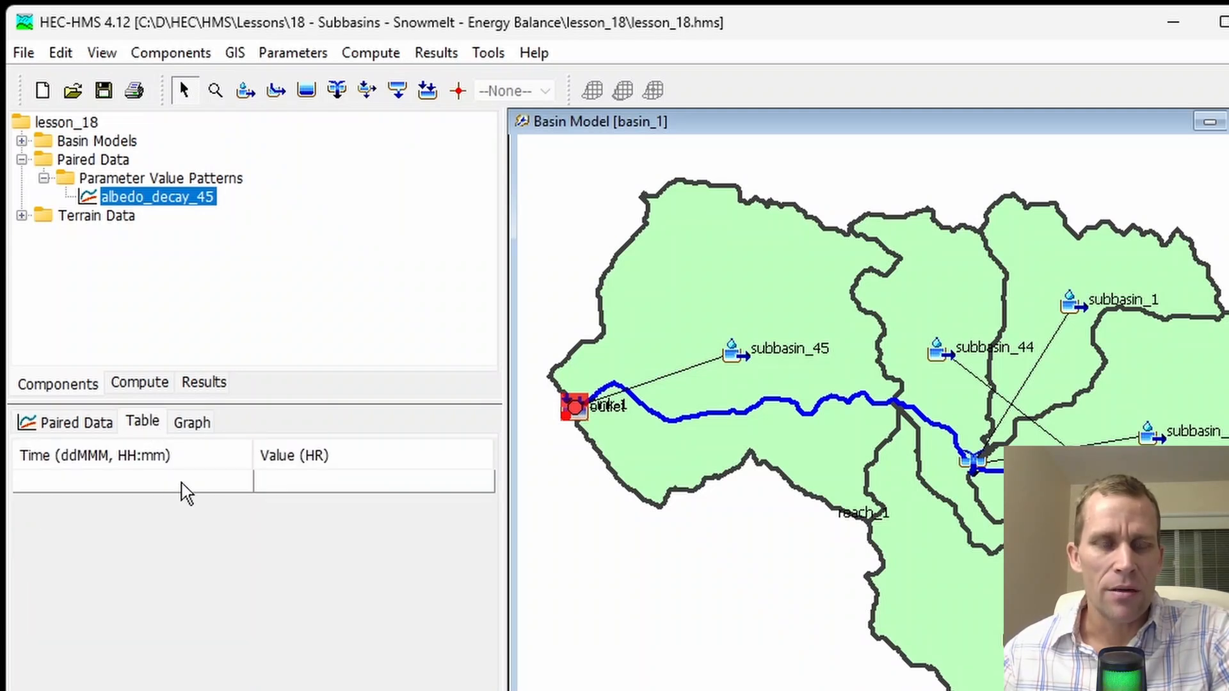
pyautogui.click(62, 484)
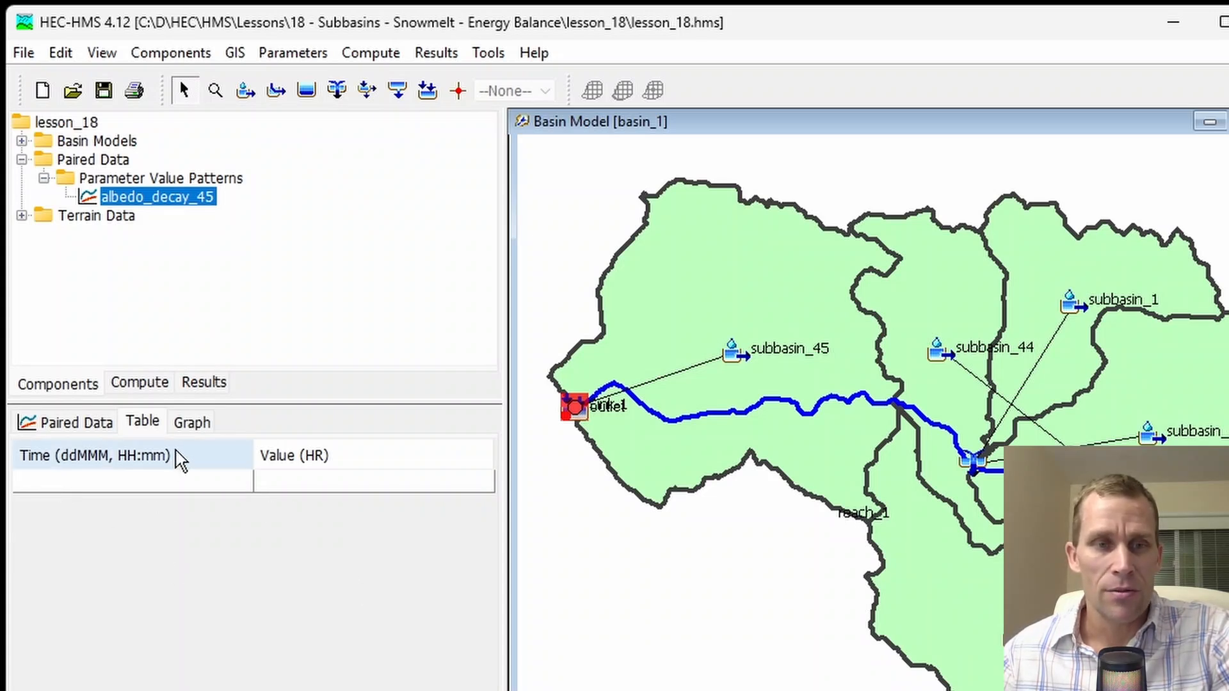
pyautogui.click(191, 422)
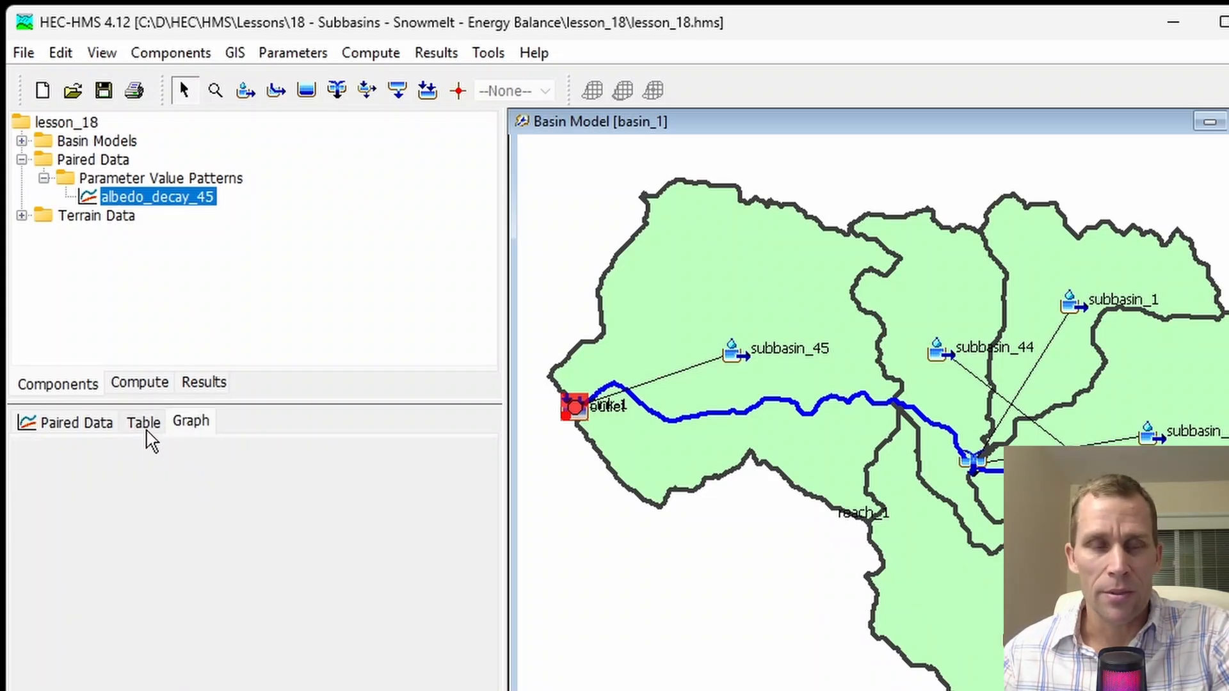
pyautogui.click(82, 428)
pyautogui.click(152, 512)
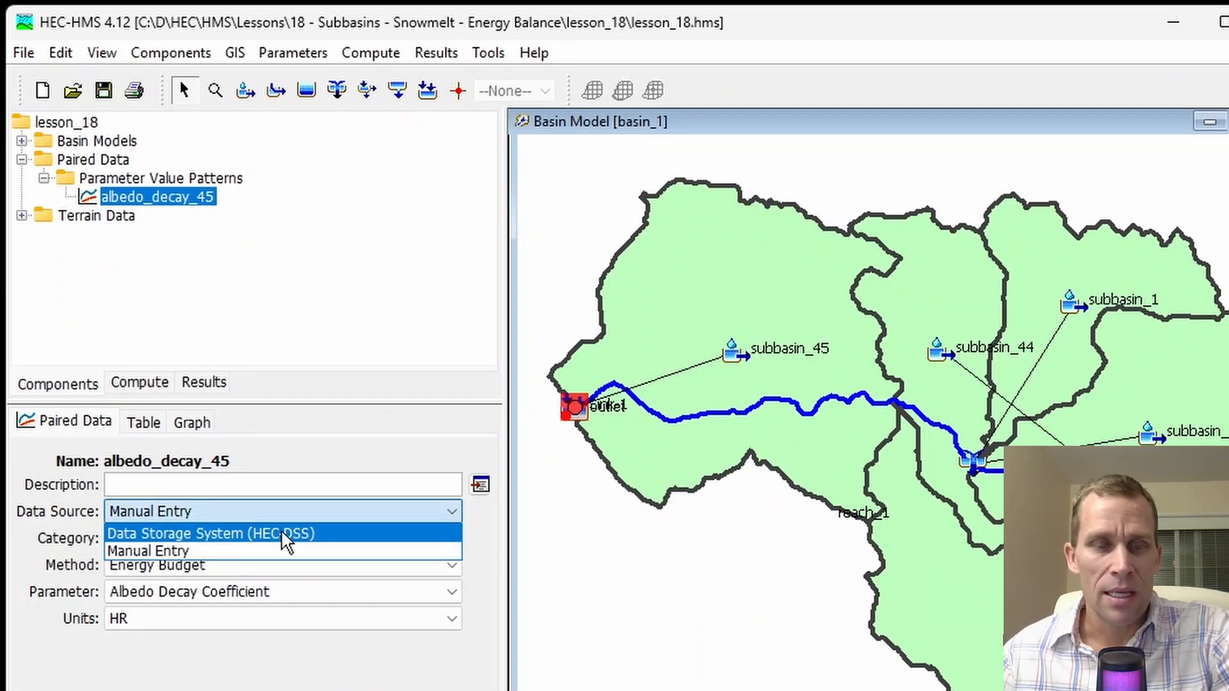
pyautogui.press('Escape')
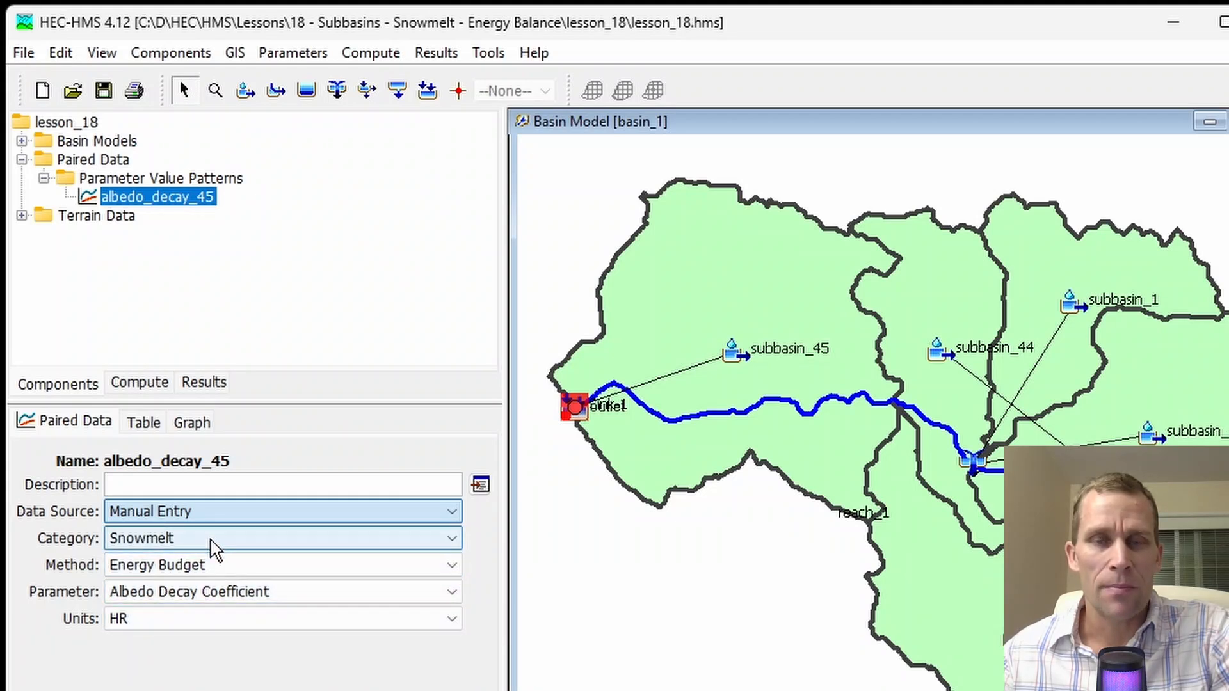
pyautogui.click(104, 90)
# Assign albedo_decay_45 as the albedo decay coefficient pattern in subbasin_45's snow parameters.
pyautogui.click(671, 297)
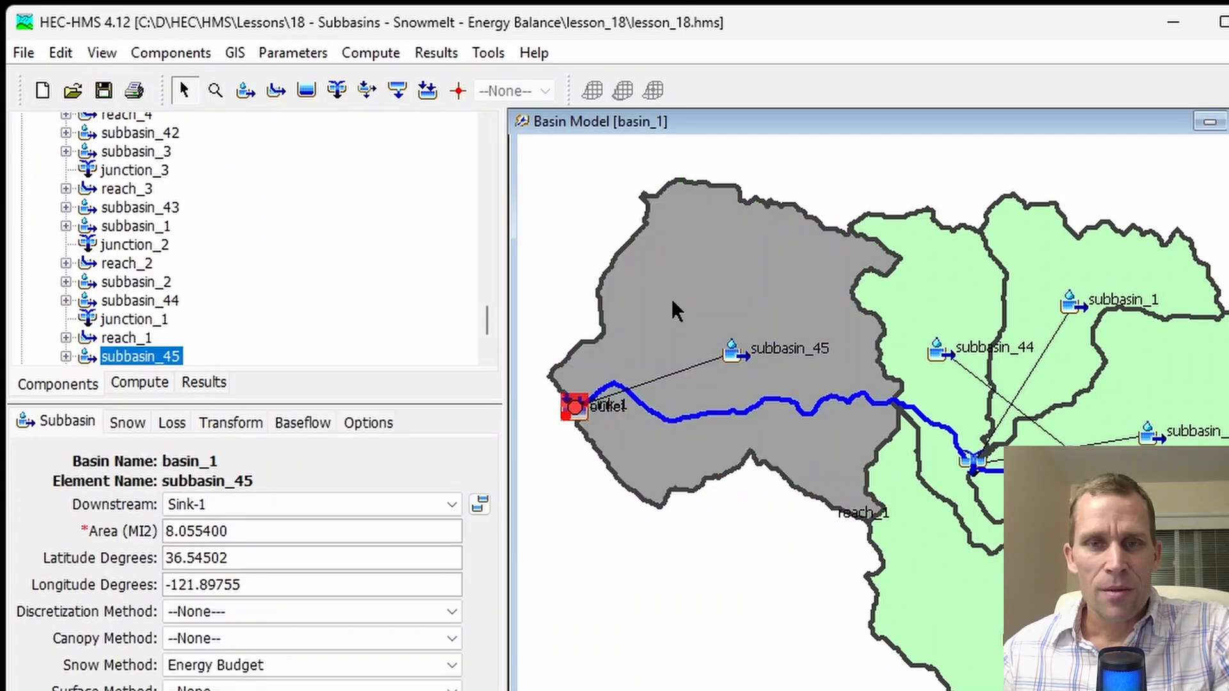
pyautogui.click(142, 427)
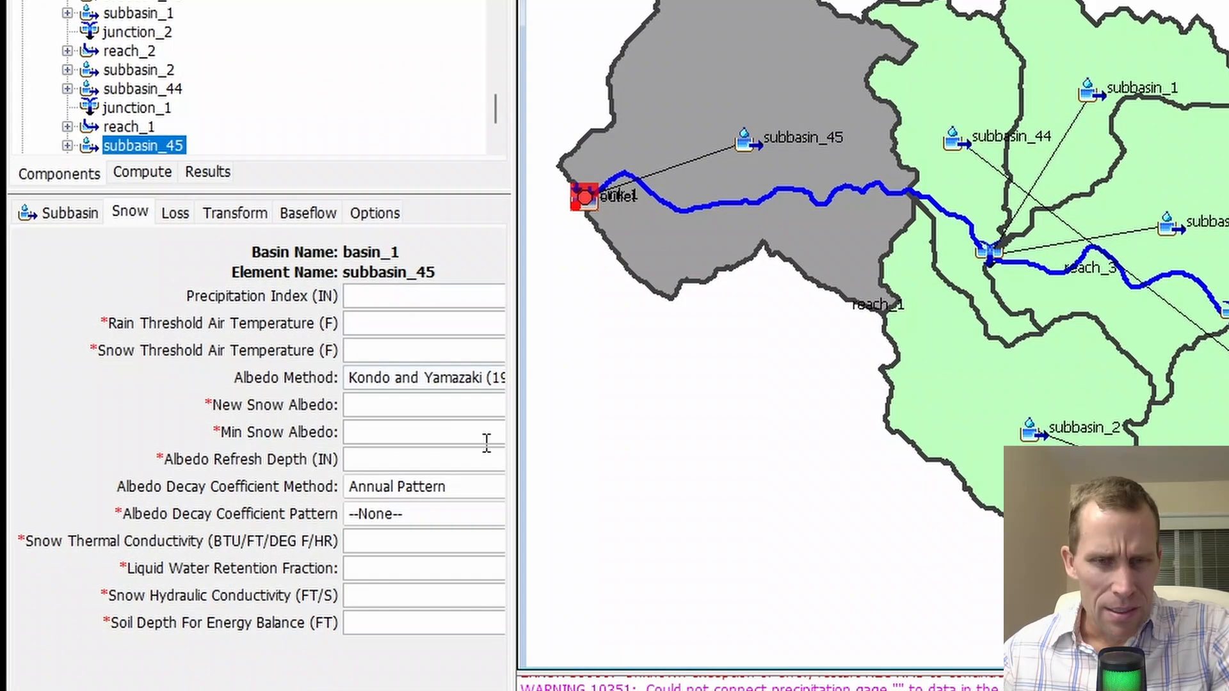
pyautogui.click(437, 689)
pyautogui.click(443, 491)
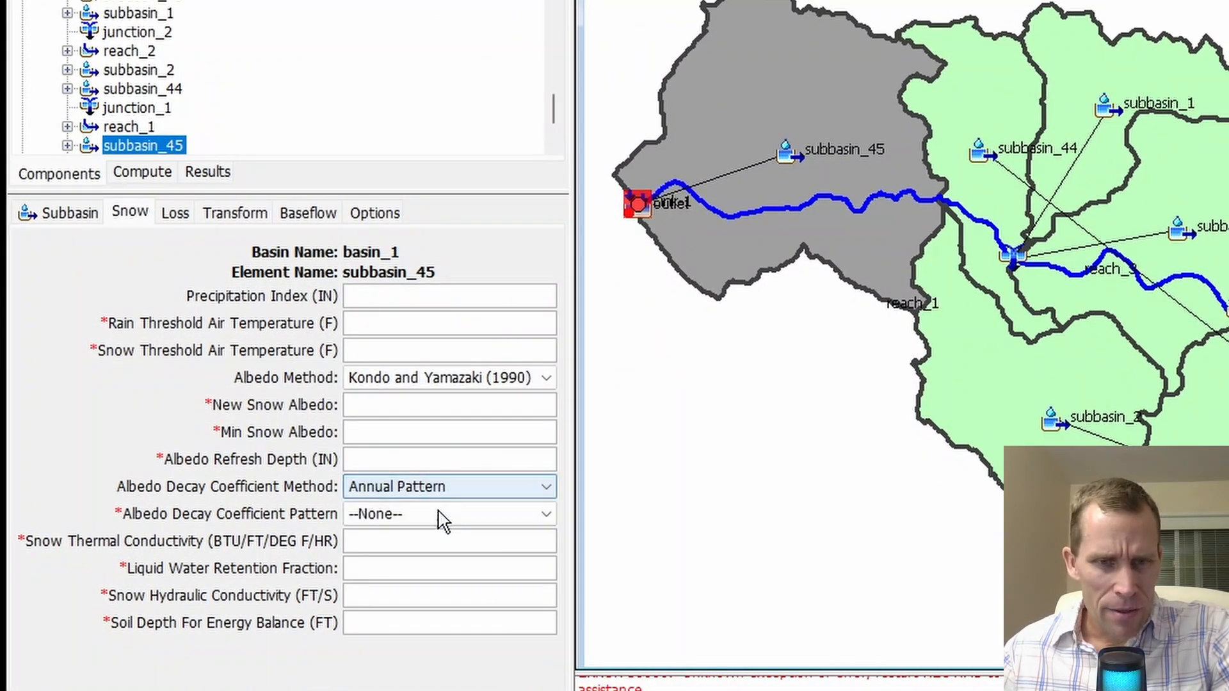
pyautogui.click(434, 514)
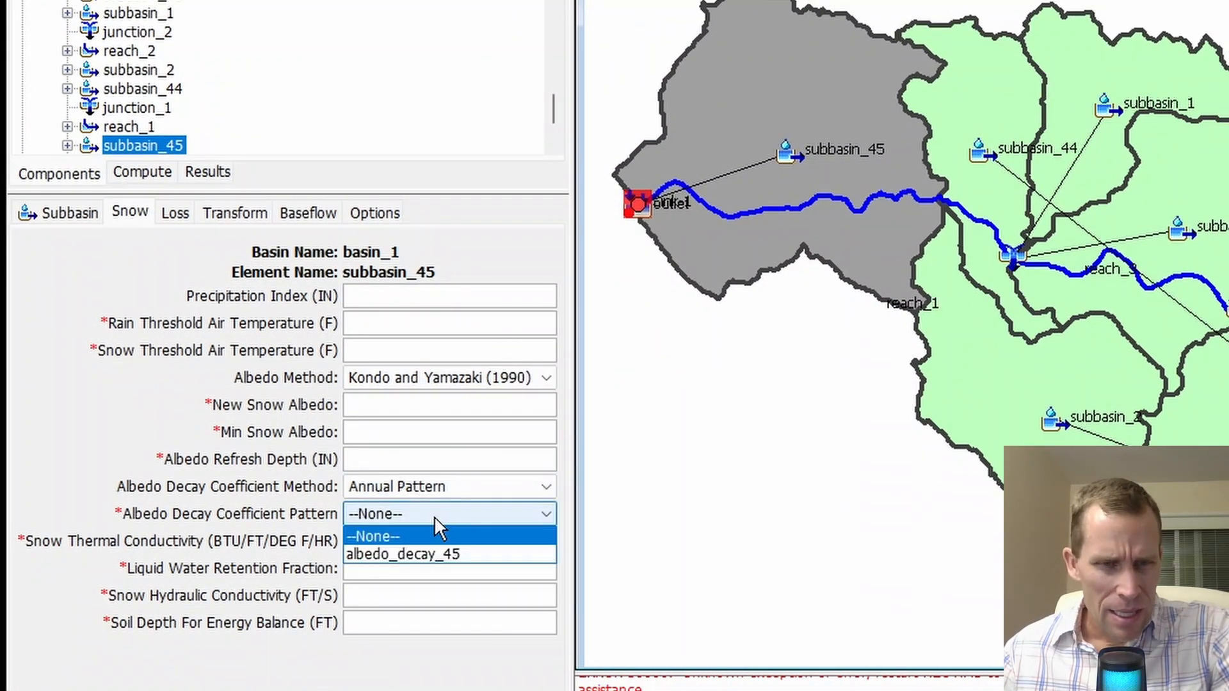
pyautogui.click(412, 555)
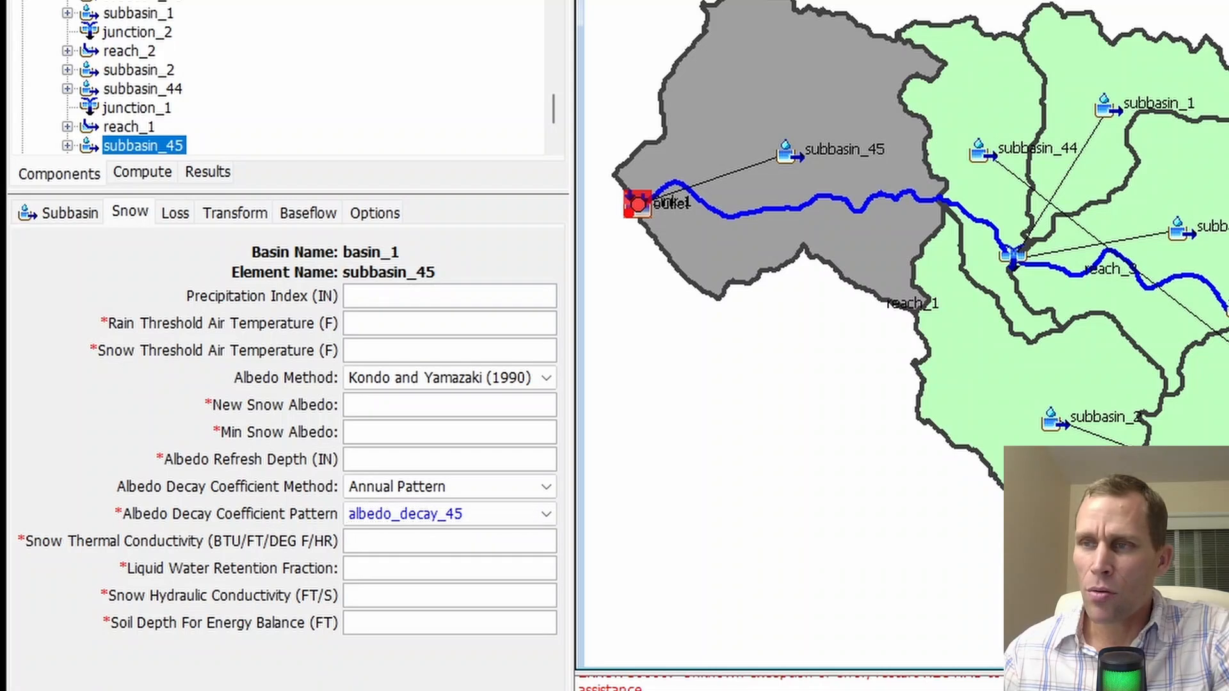
pyautogui.click(378, 597)
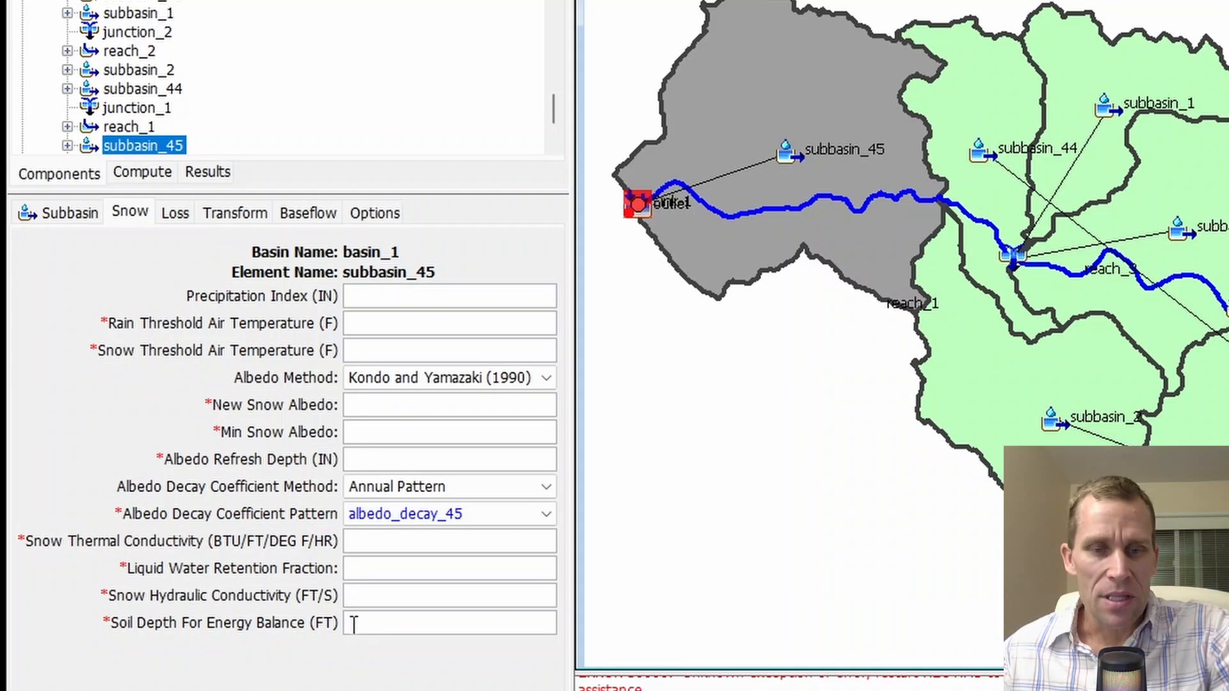
pyautogui.click(353, 625)
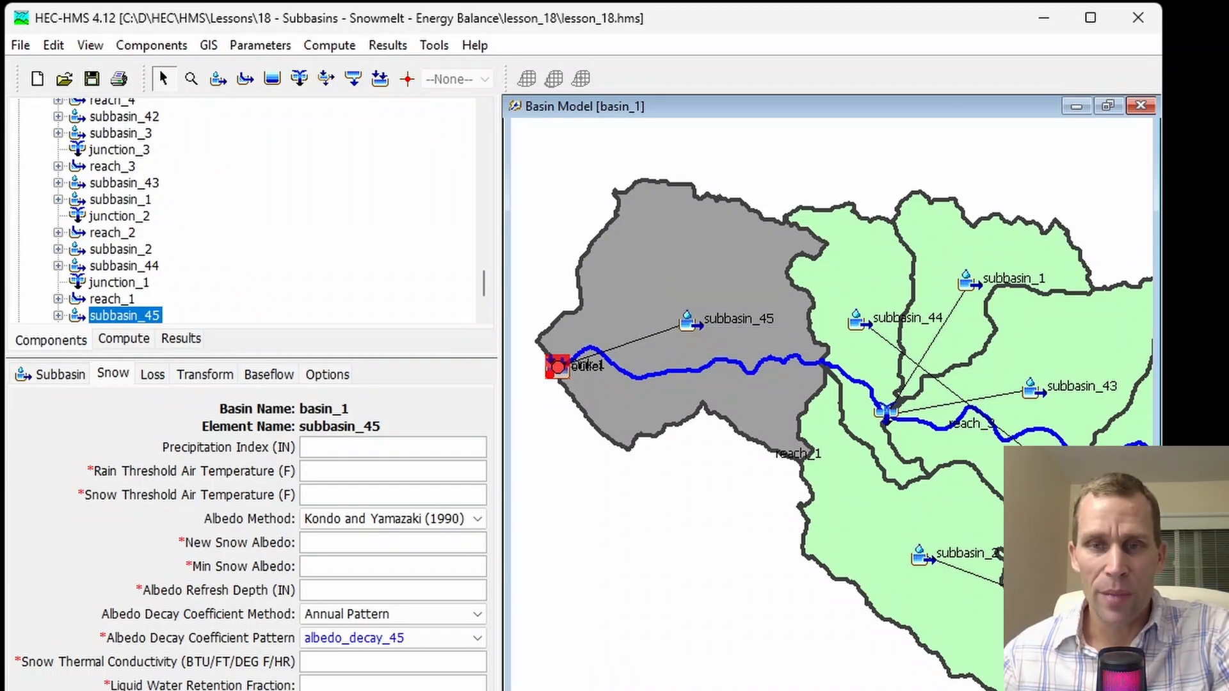
# Review the project's component folders and open the basin model settings of basin_1.
pyautogui.moveTo(485, 275); pyautogui.dragTo(393, 118)
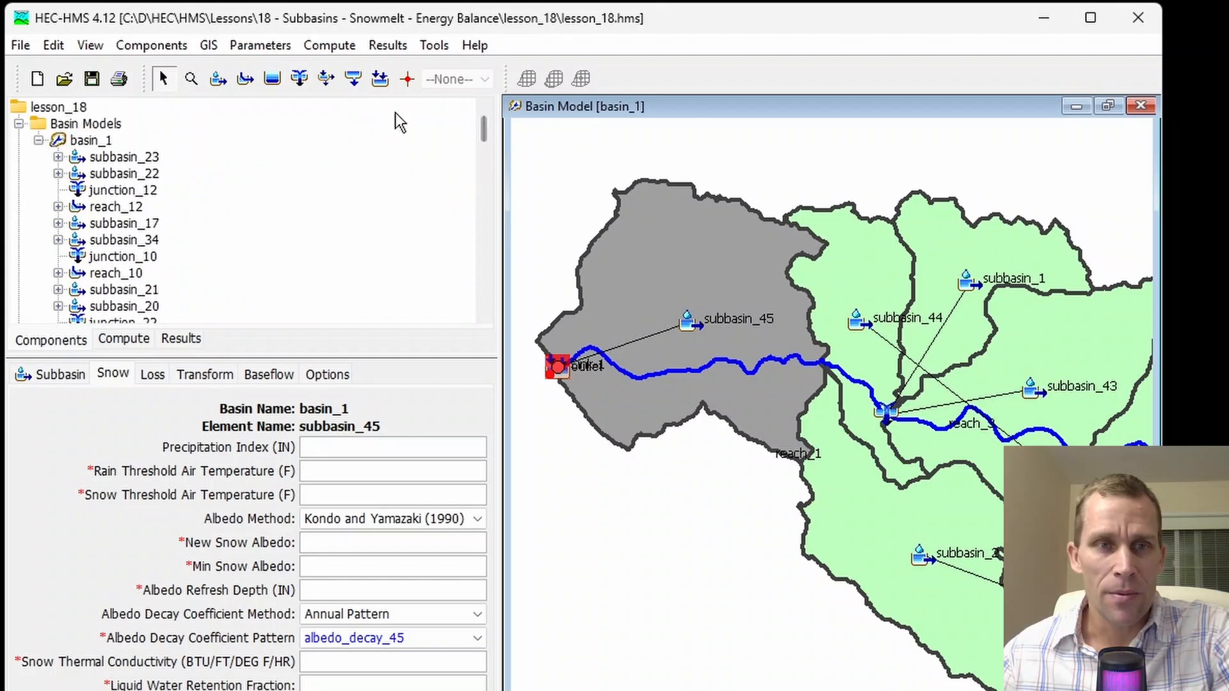
pyautogui.click(21, 133)
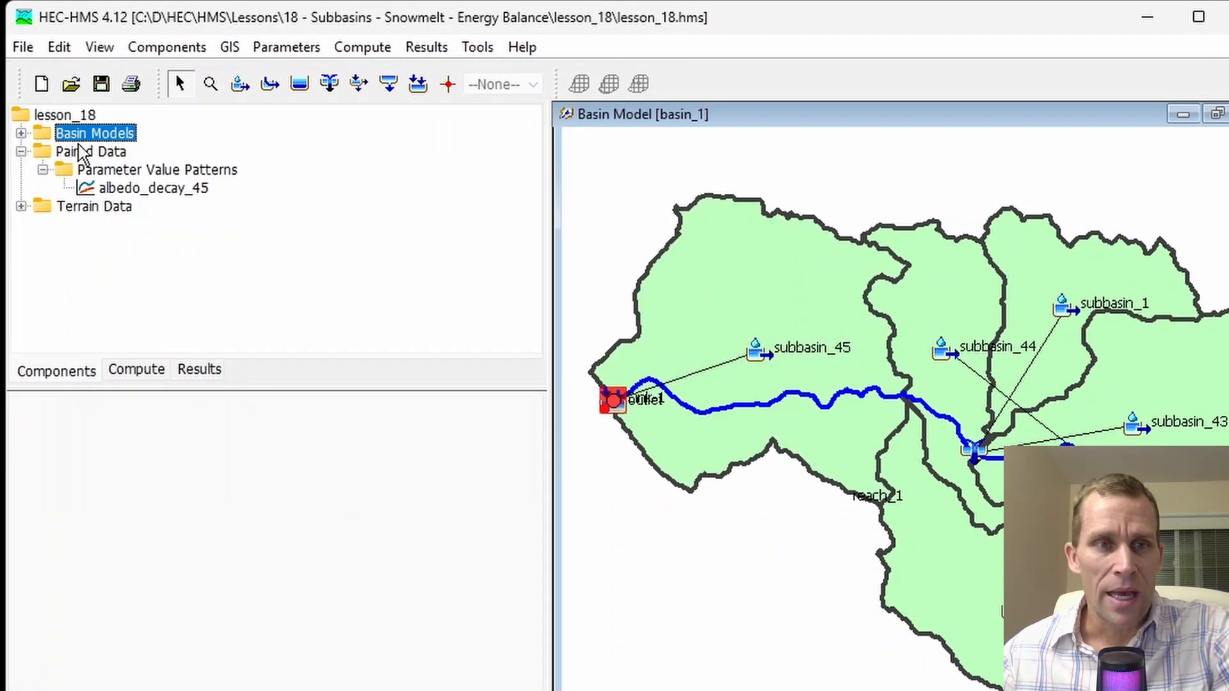
pyautogui.click(21, 133)
pyautogui.click(99, 133)
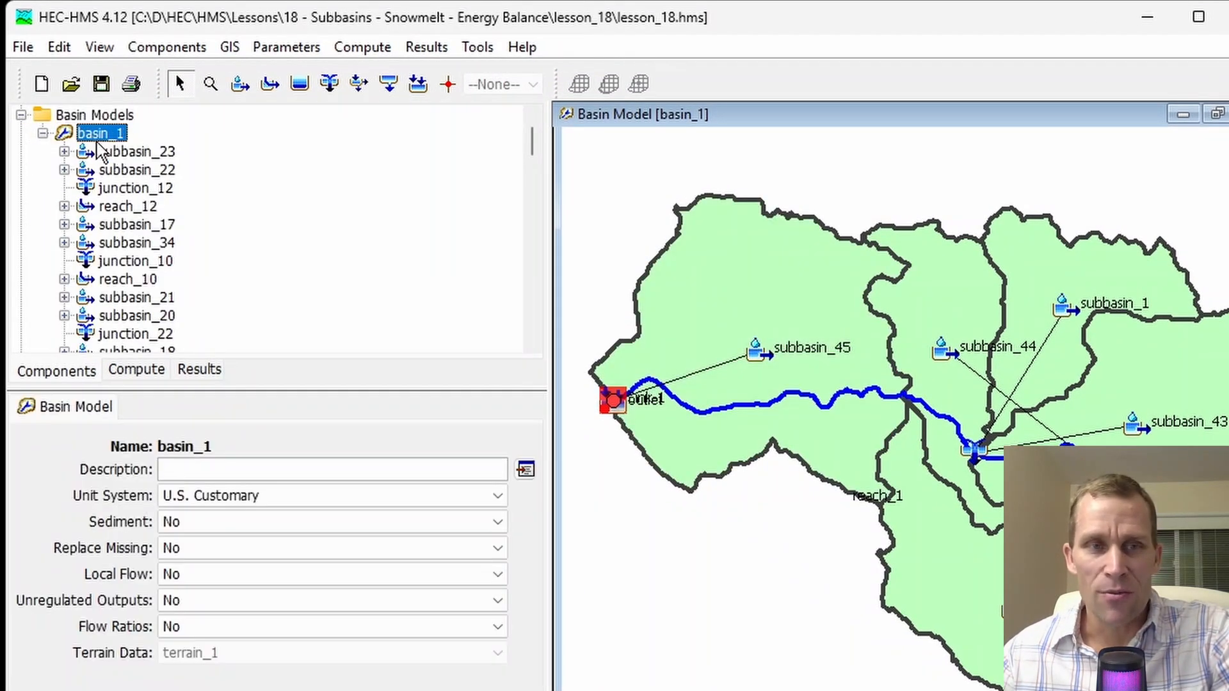
# Create a new meteorologic model named meteorological_model_1.
pyautogui.click(170, 46)
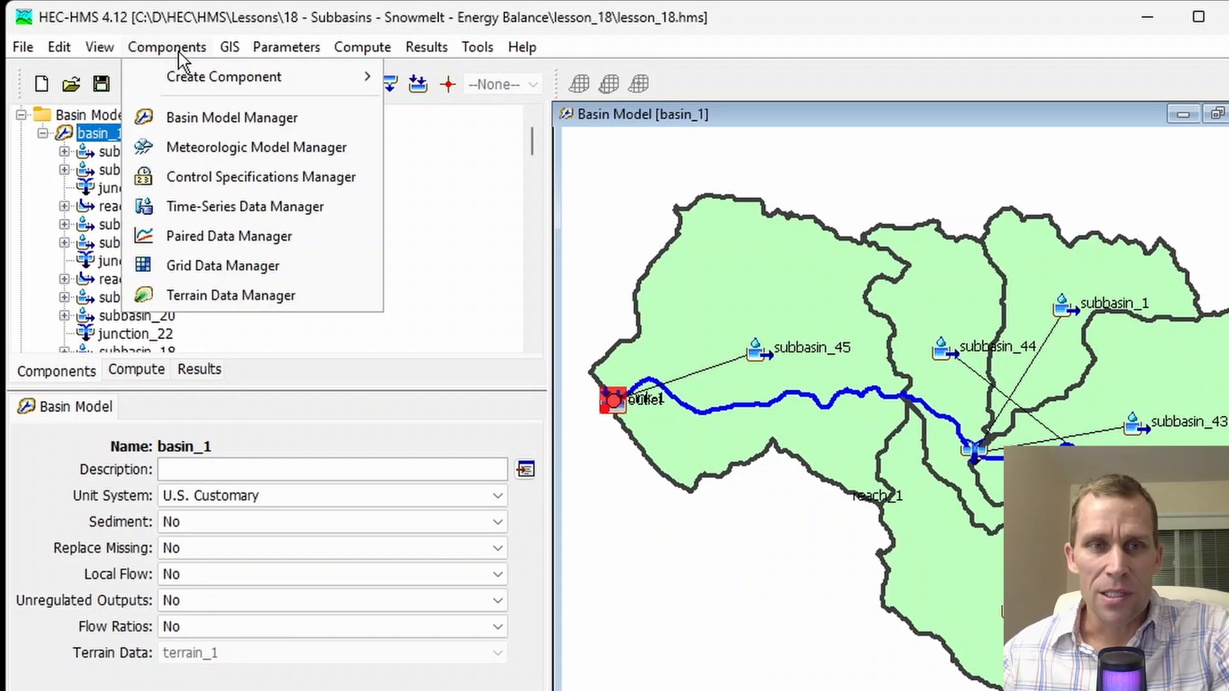
pyautogui.click(211, 149)
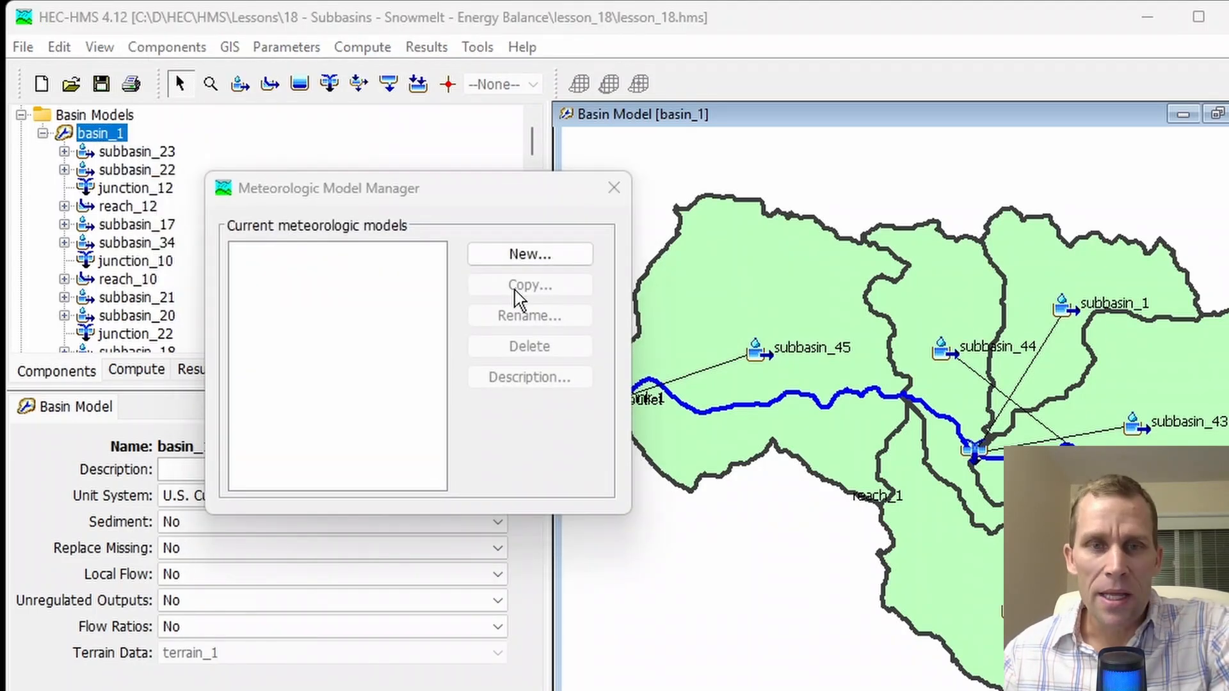
pyautogui.click(522, 255)
pyautogui.press('BackSpace')
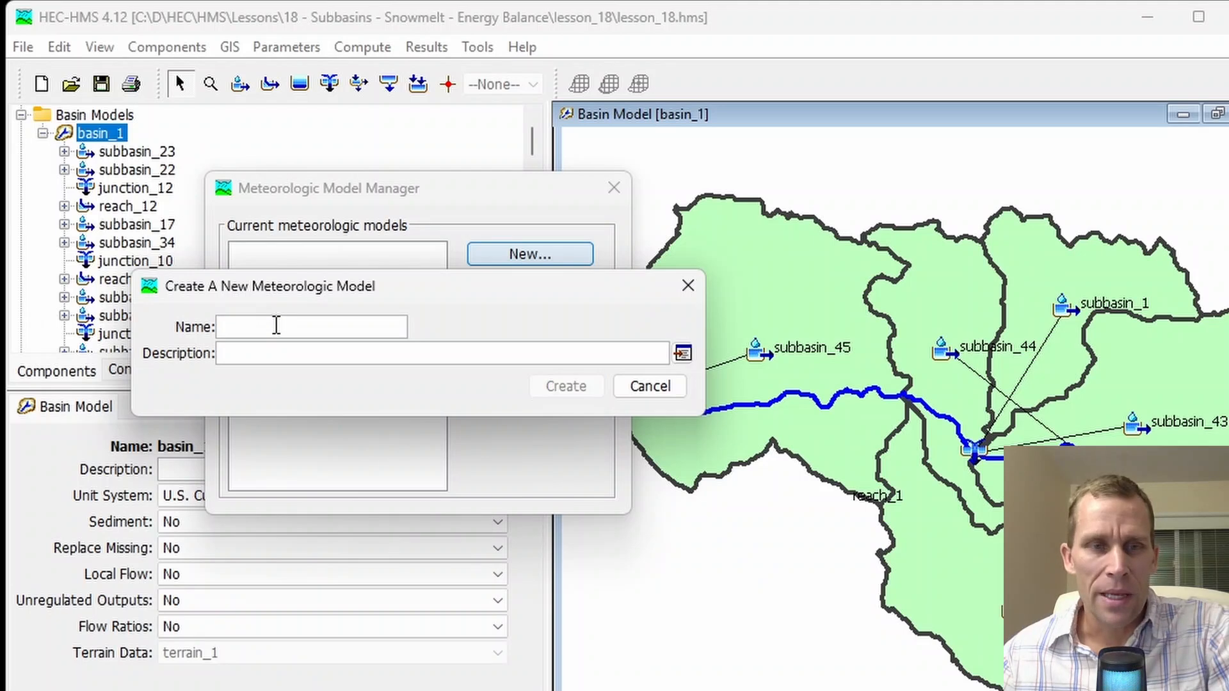
pyautogui.write('meteorological_model_1')
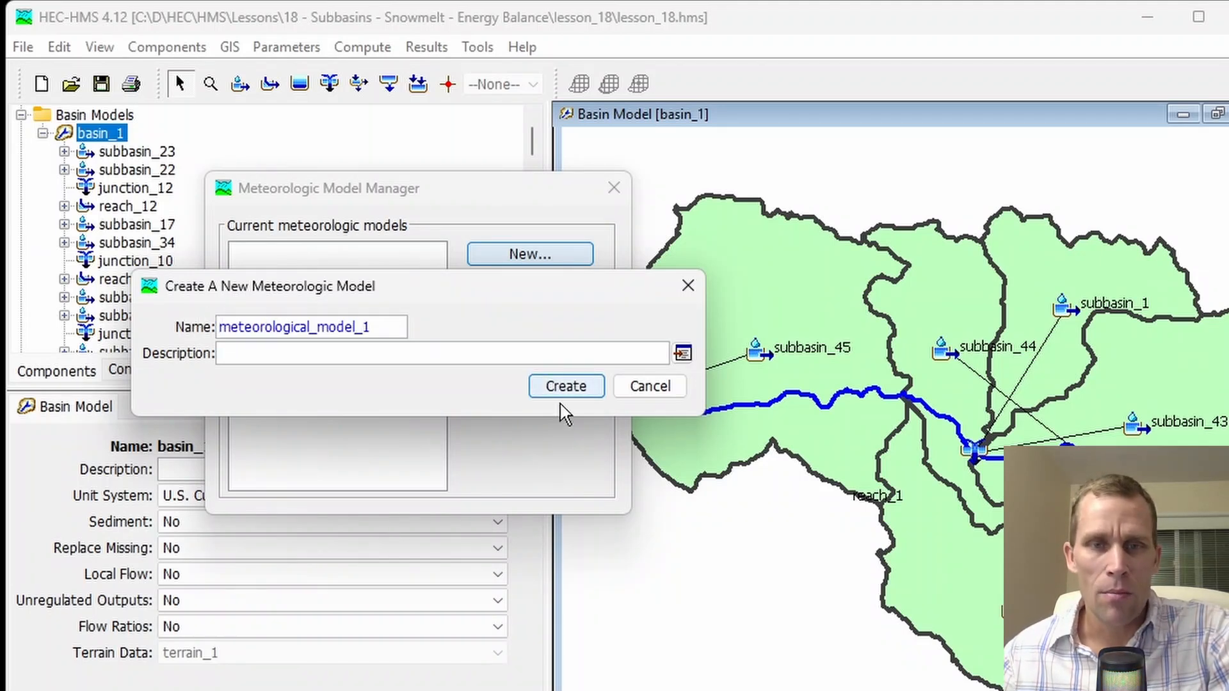
pyautogui.click(564, 388)
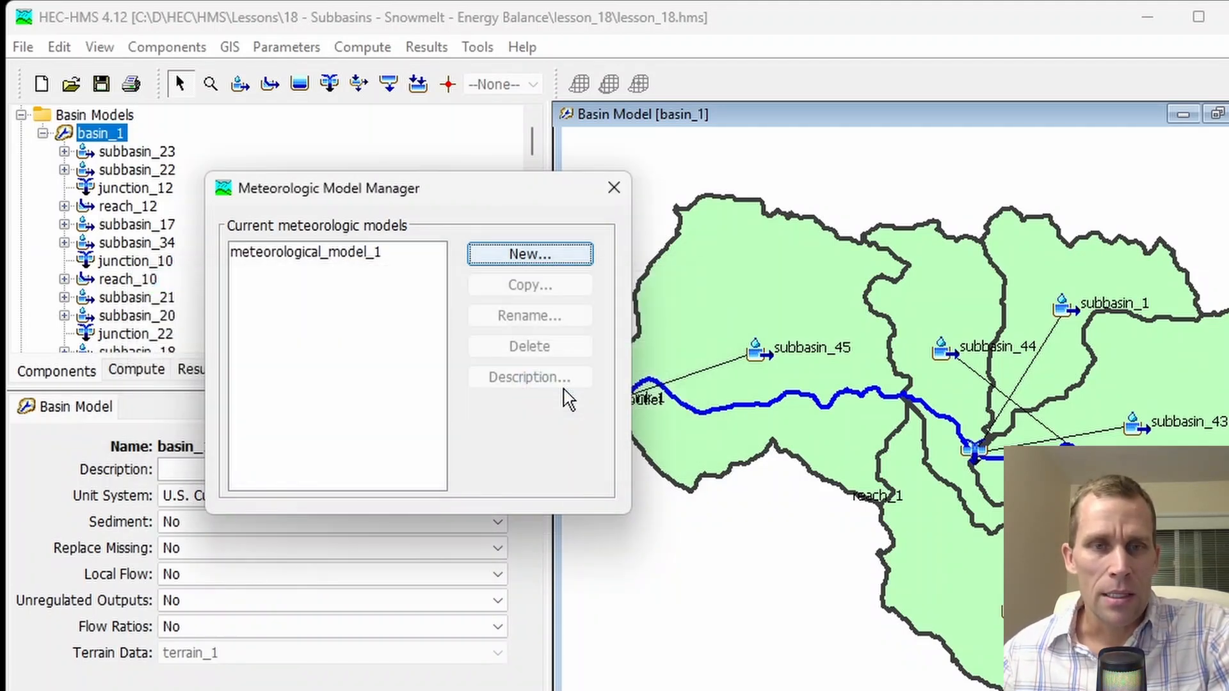
pyautogui.click(614, 188)
# Open meteorological_model_1 and set Include Subbasins to Yes for basin_1.
pyautogui.click(43, 134)
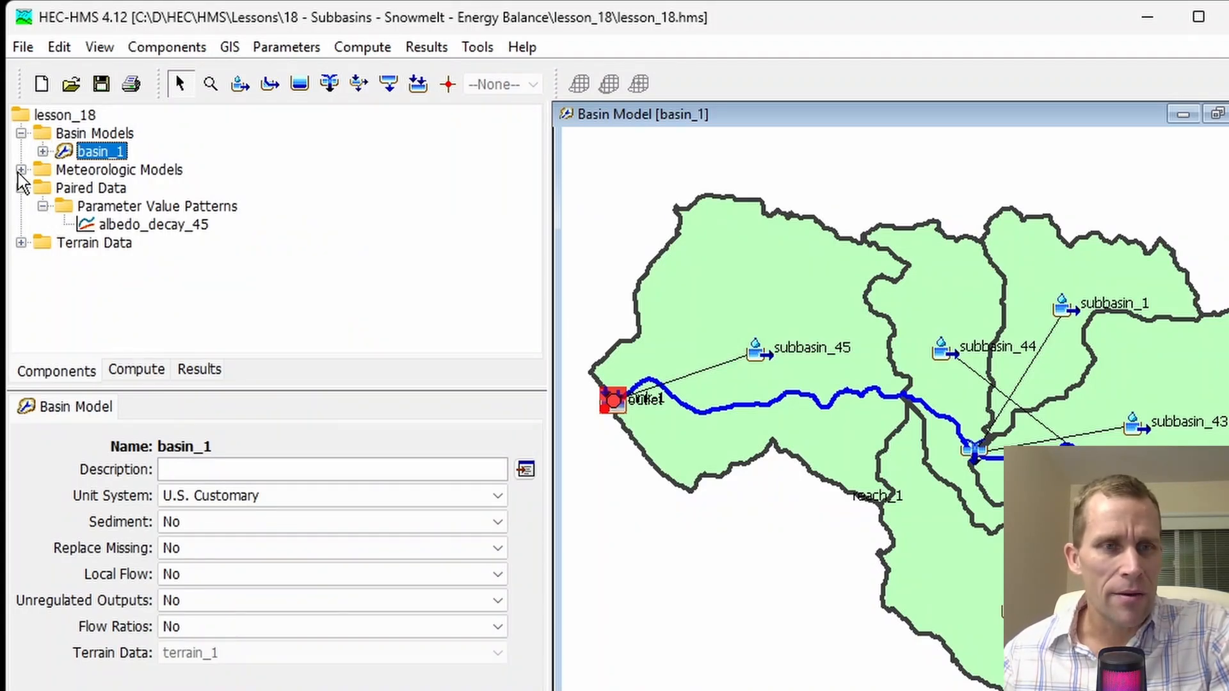
pyautogui.click(102, 170)
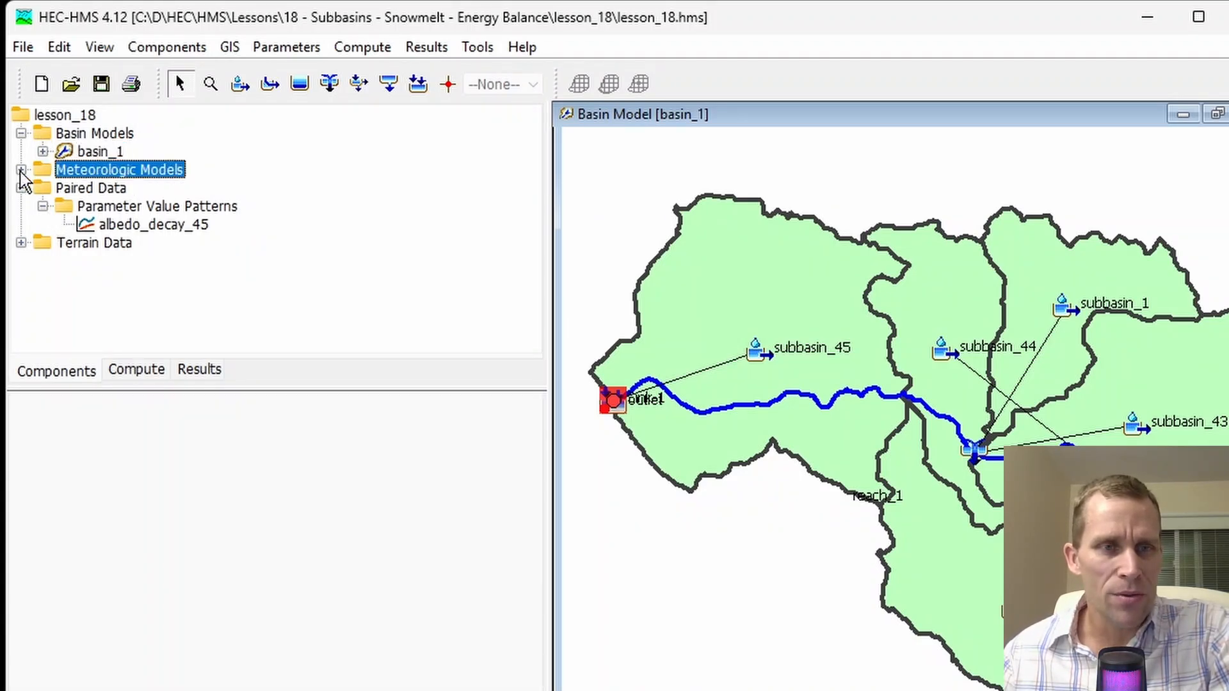
pyautogui.click(21, 171)
pyautogui.click(108, 190)
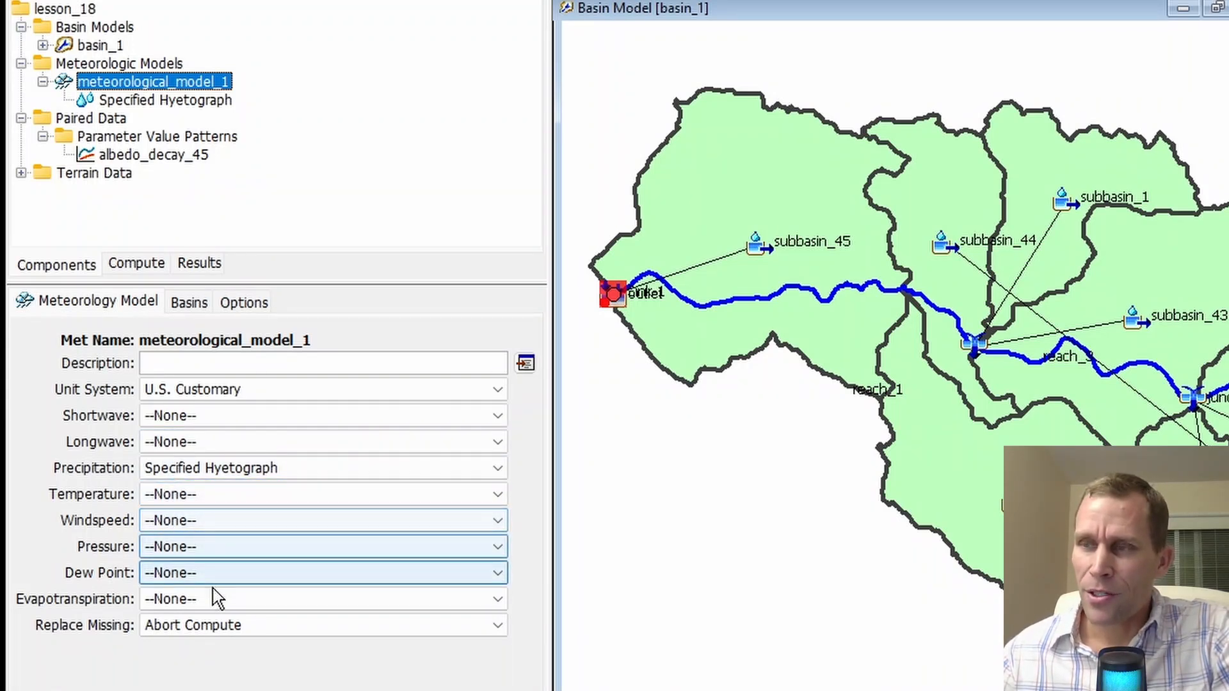
pyautogui.click(189, 307)
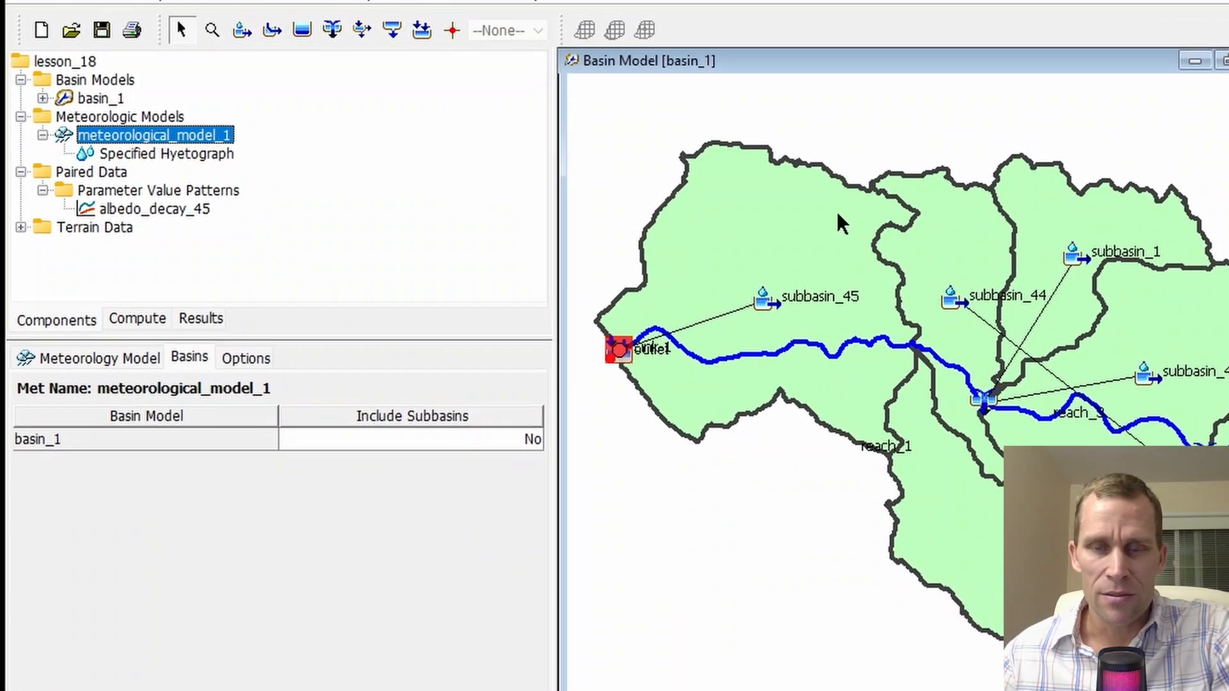
pyautogui.click(481, 440)
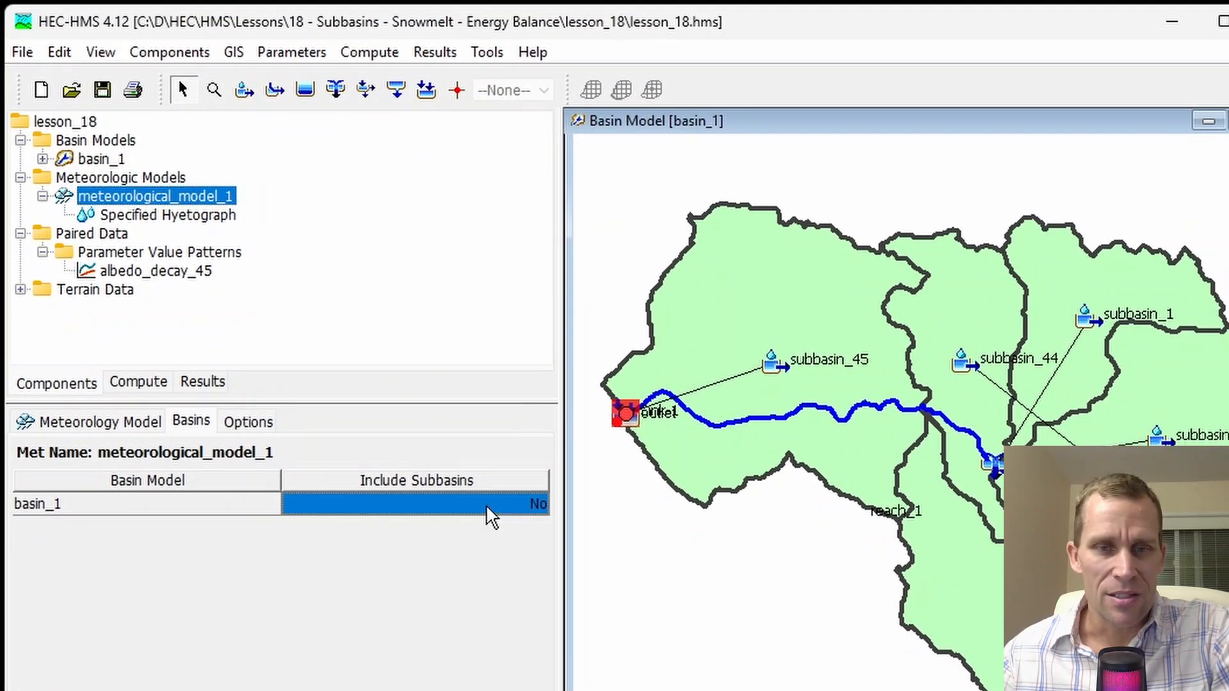
pyautogui.click(486, 505)
pyautogui.click(489, 513)
pyautogui.click(439, 521)
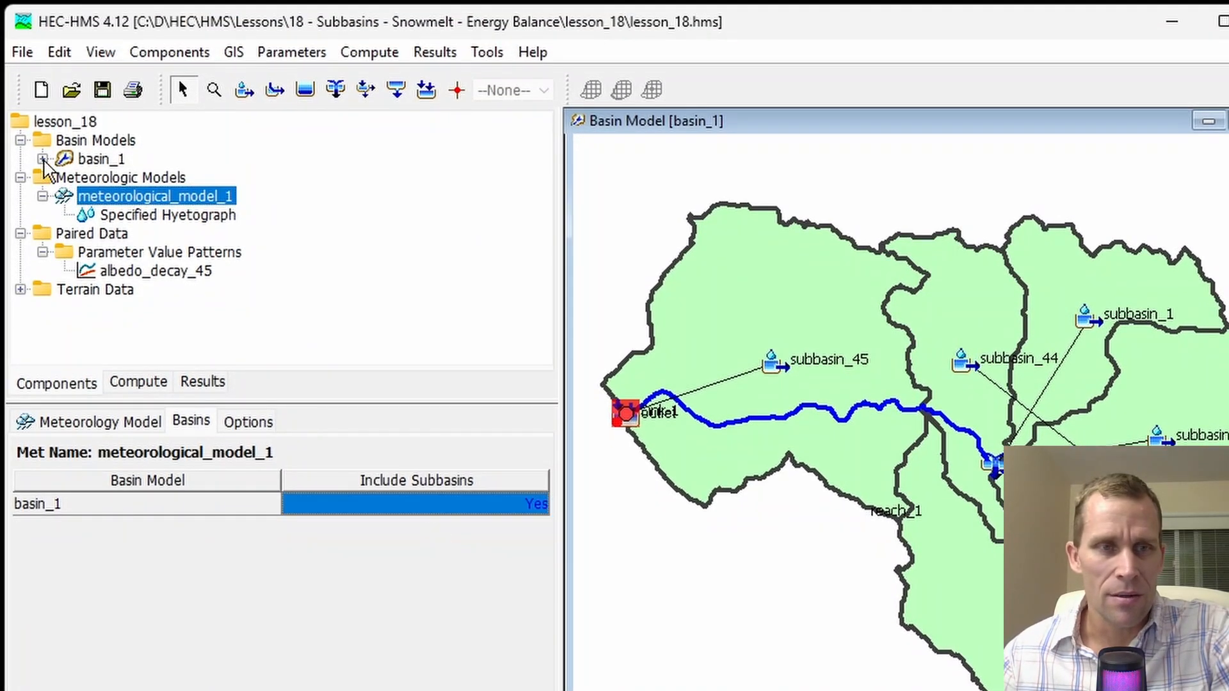
# Select subbasin_45 and check its available snow methods, keeping Energy Budget.
pyautogui.click(768, 297)
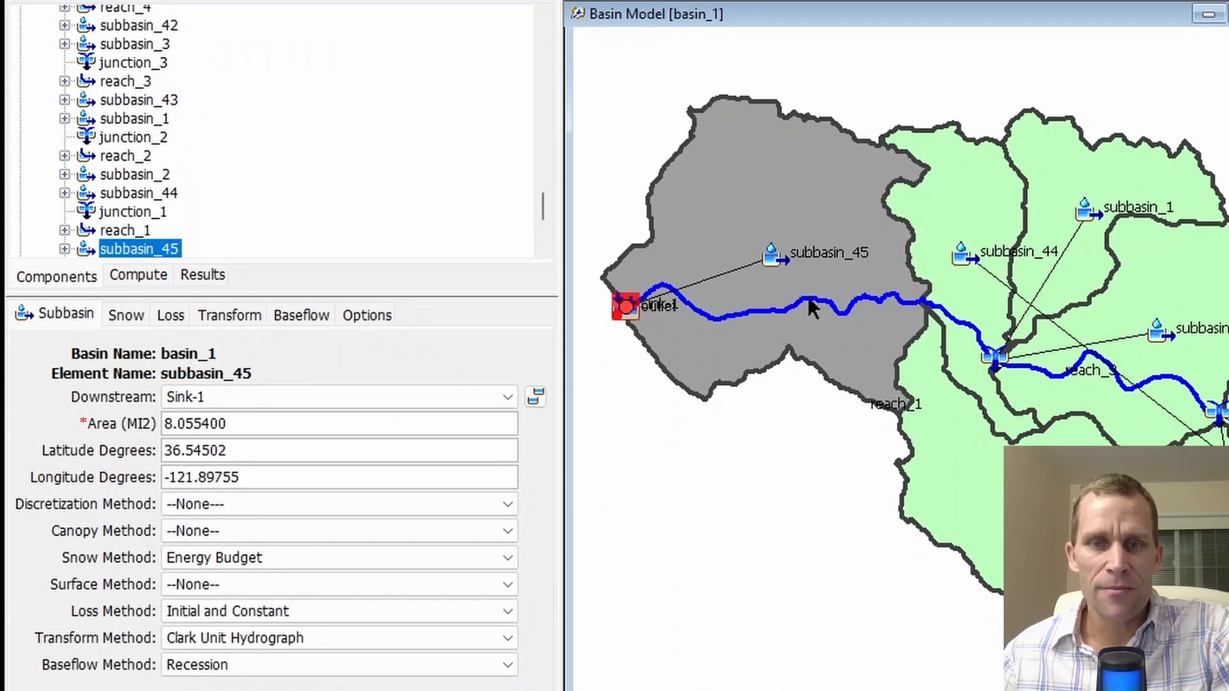
pyautogui.click(262, 562)
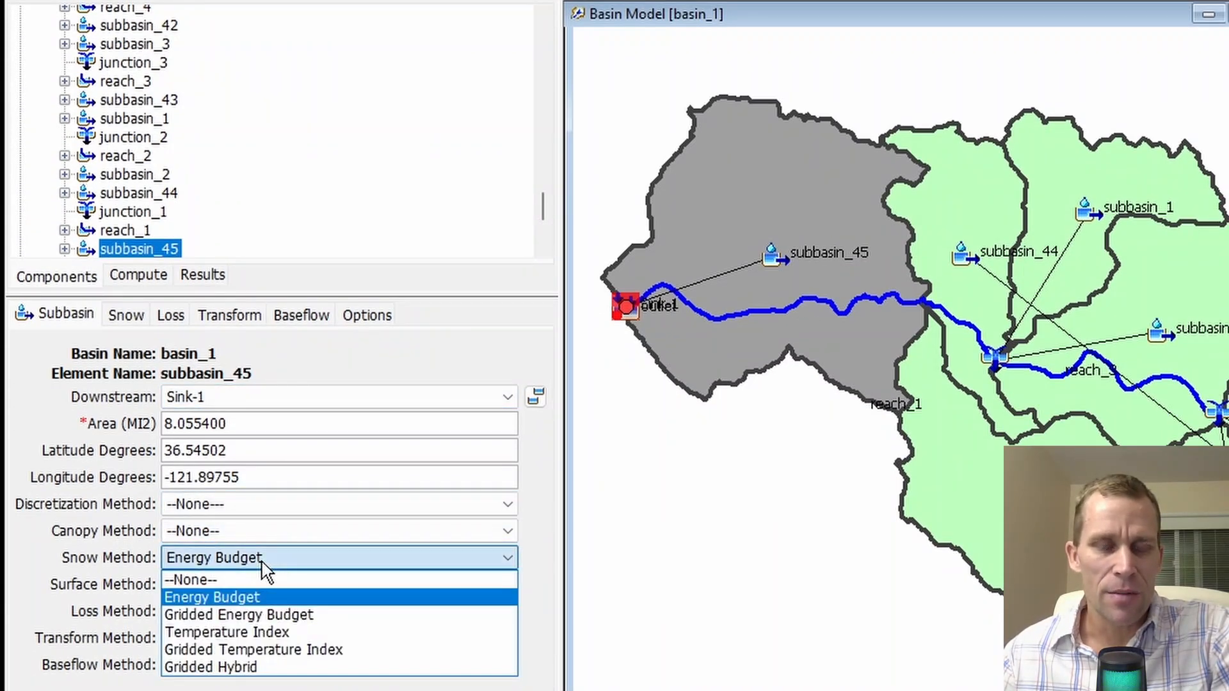
pyautogui.click(276, 593)
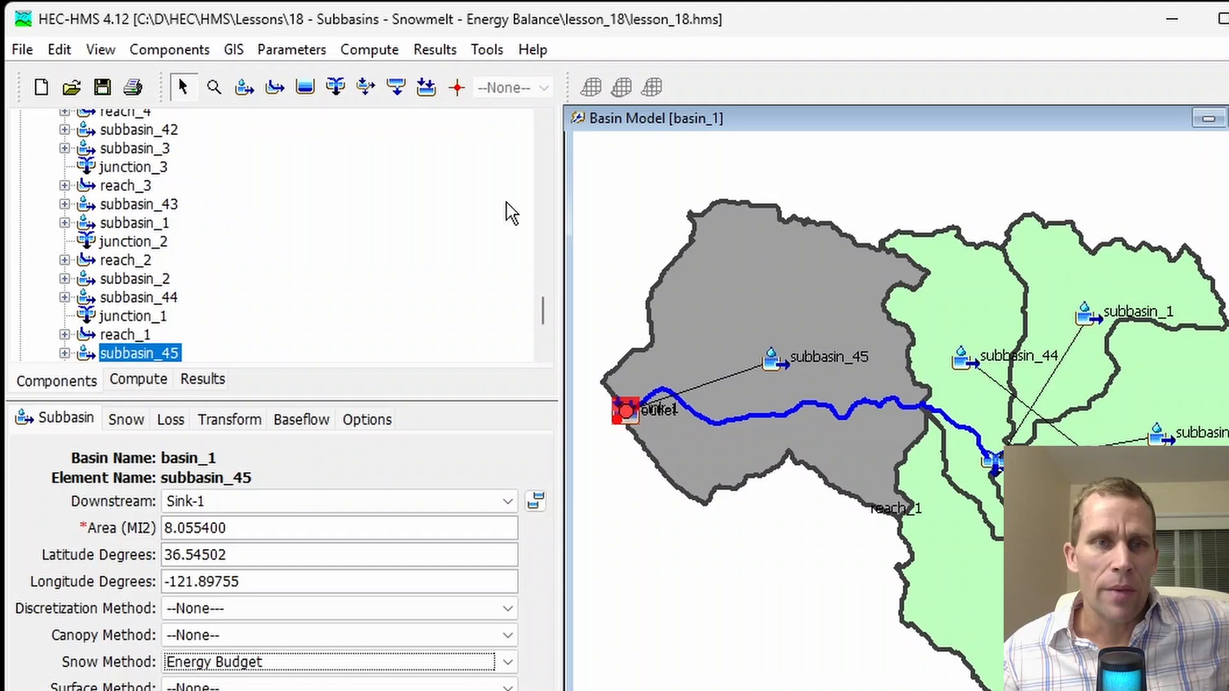
# Examine the Energy Budget snowmelt parameter table for subbasin_45, including the rain and snow threshold air temperature entries.
pyautogui.click(279, 52)
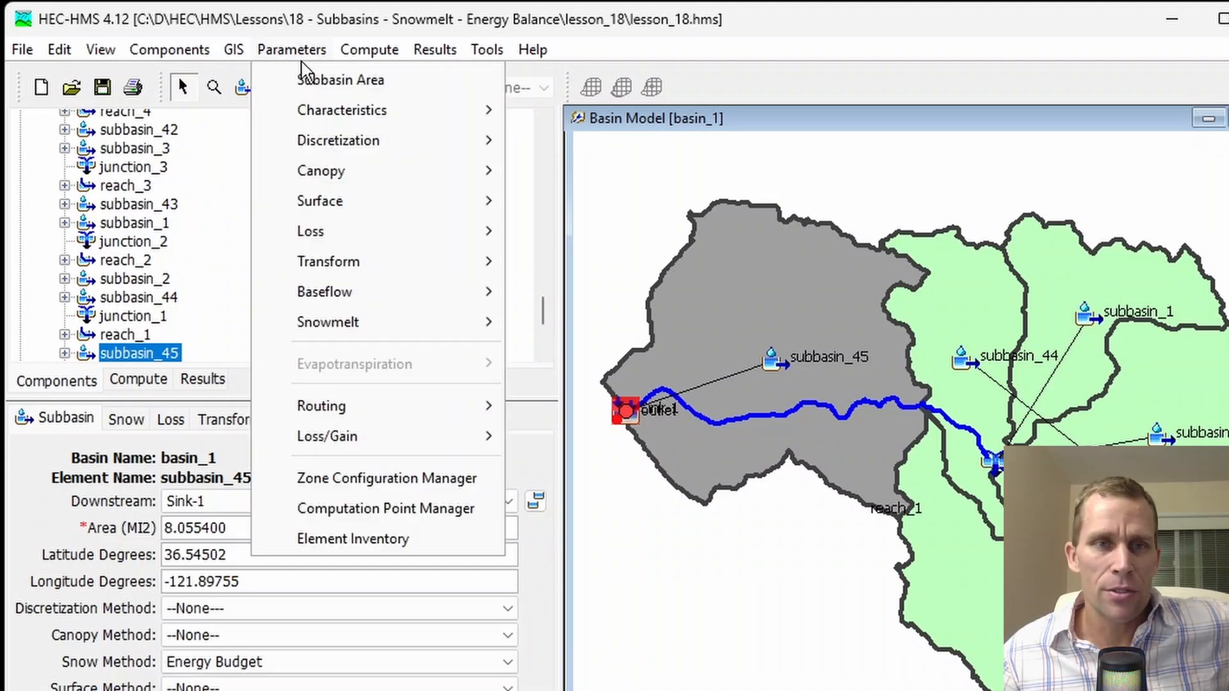
pyautogui.moveTo(356, 328)
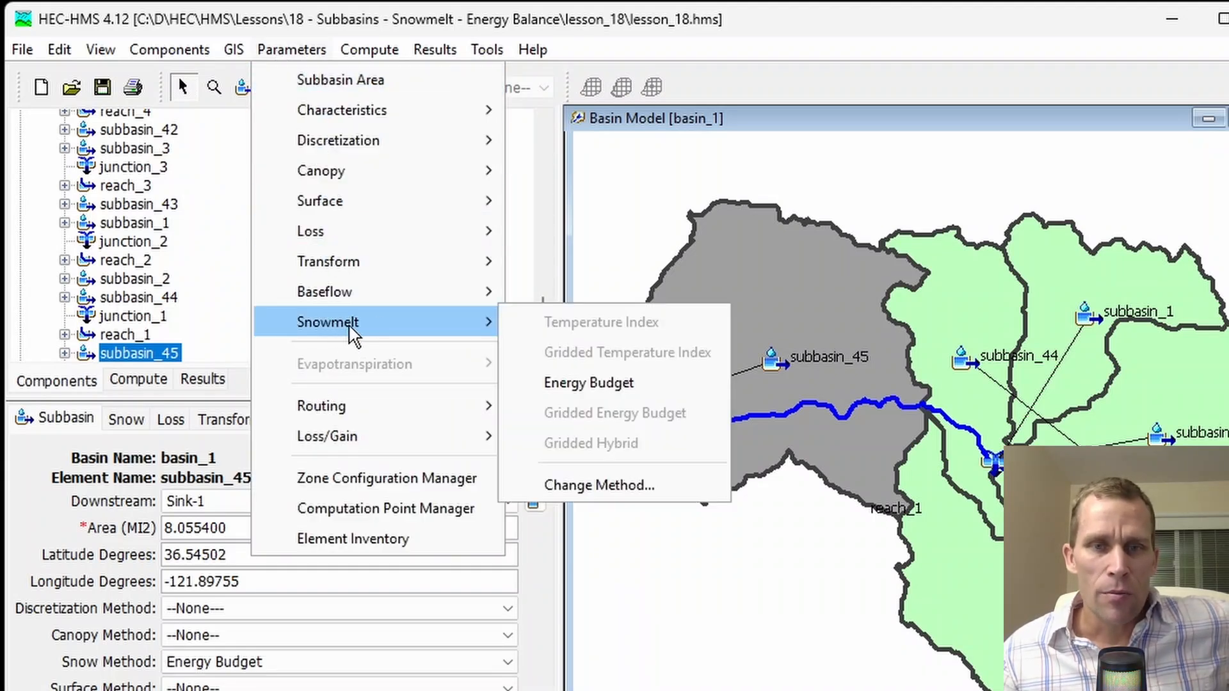
pyautogui.click(576, 384)
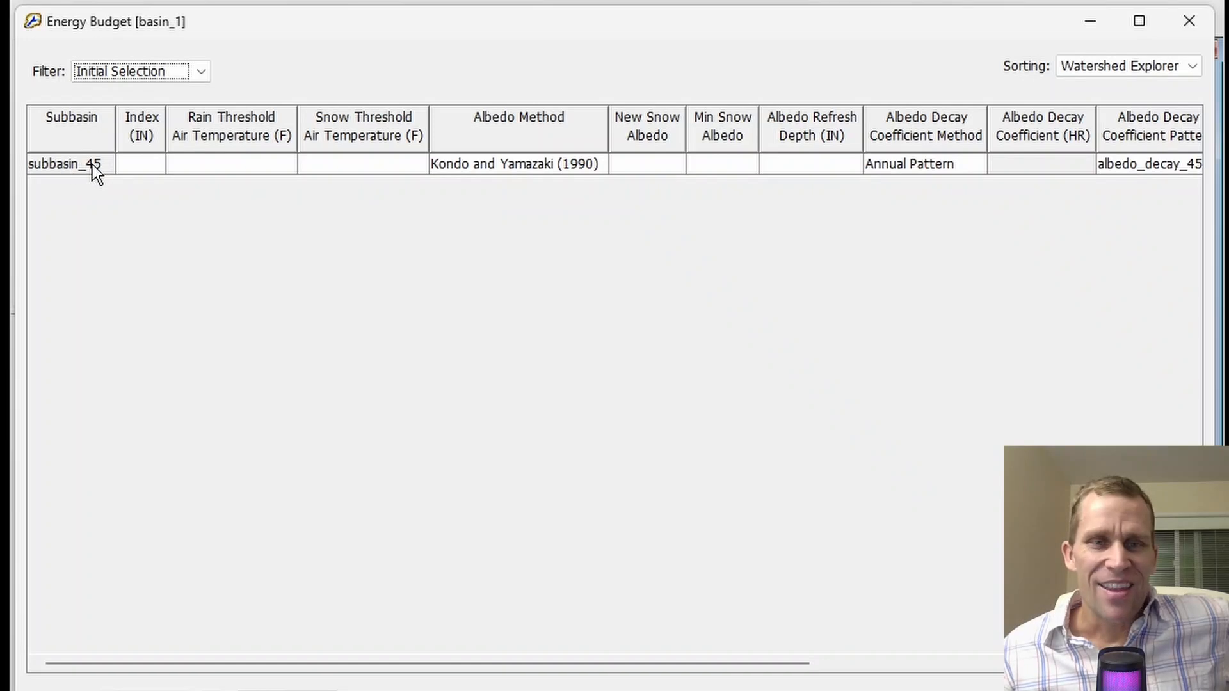
pyautogui.click(366, 171)
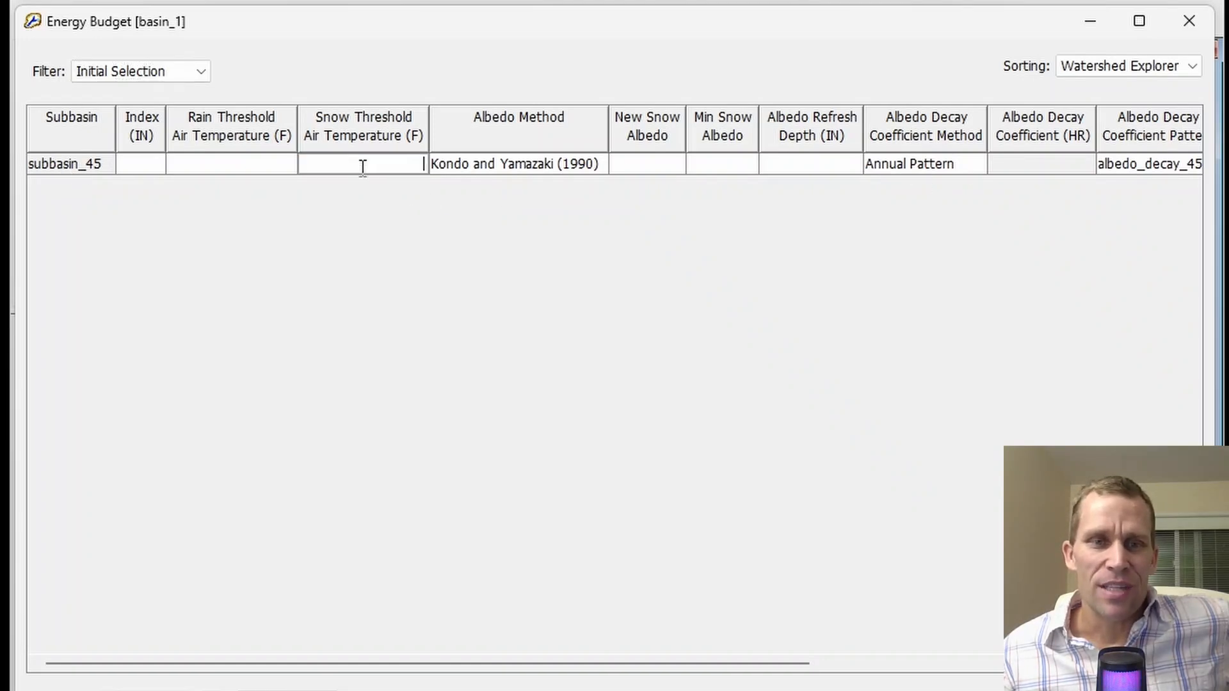
pyautogui.click(248, 171)
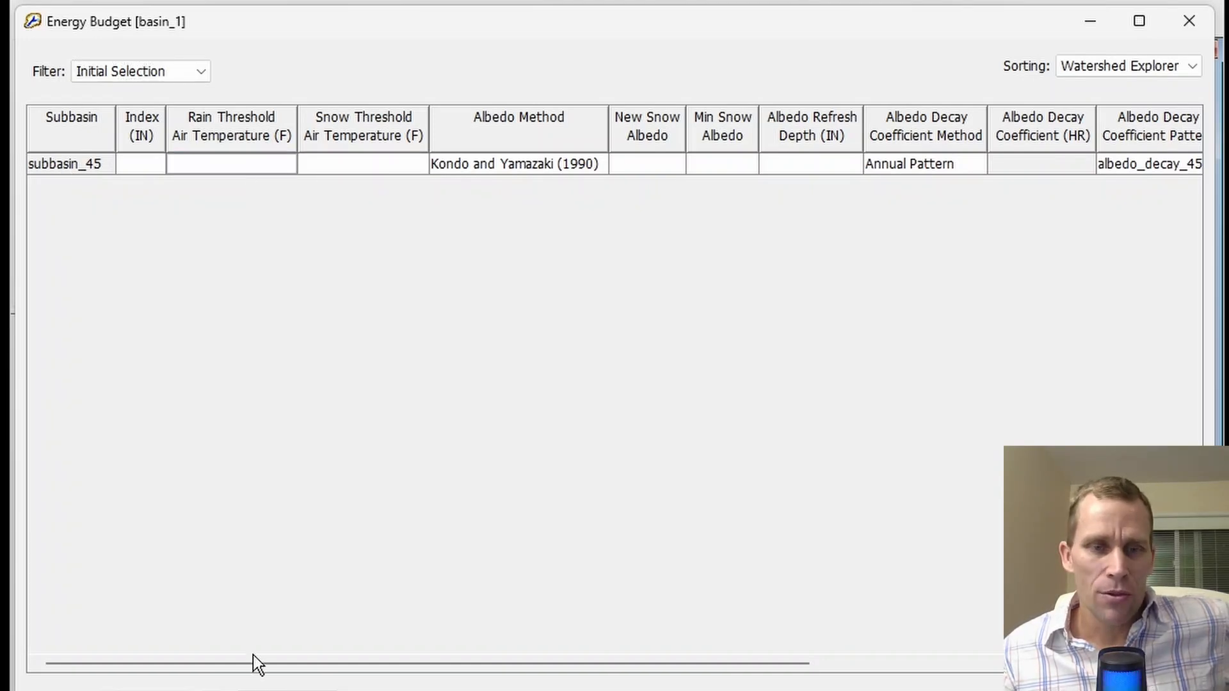
pyautogui.moveTo(255, 663); pyautogui.dragTo(755, 684)
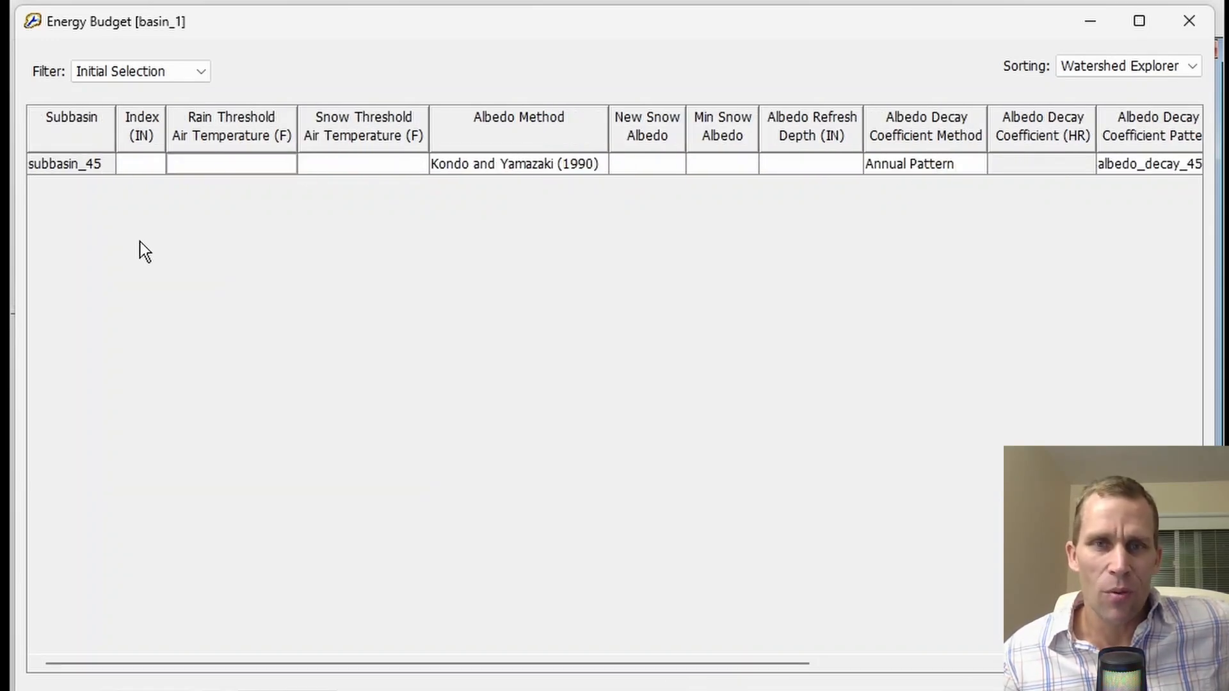
pyautogui.click(1190, 20)
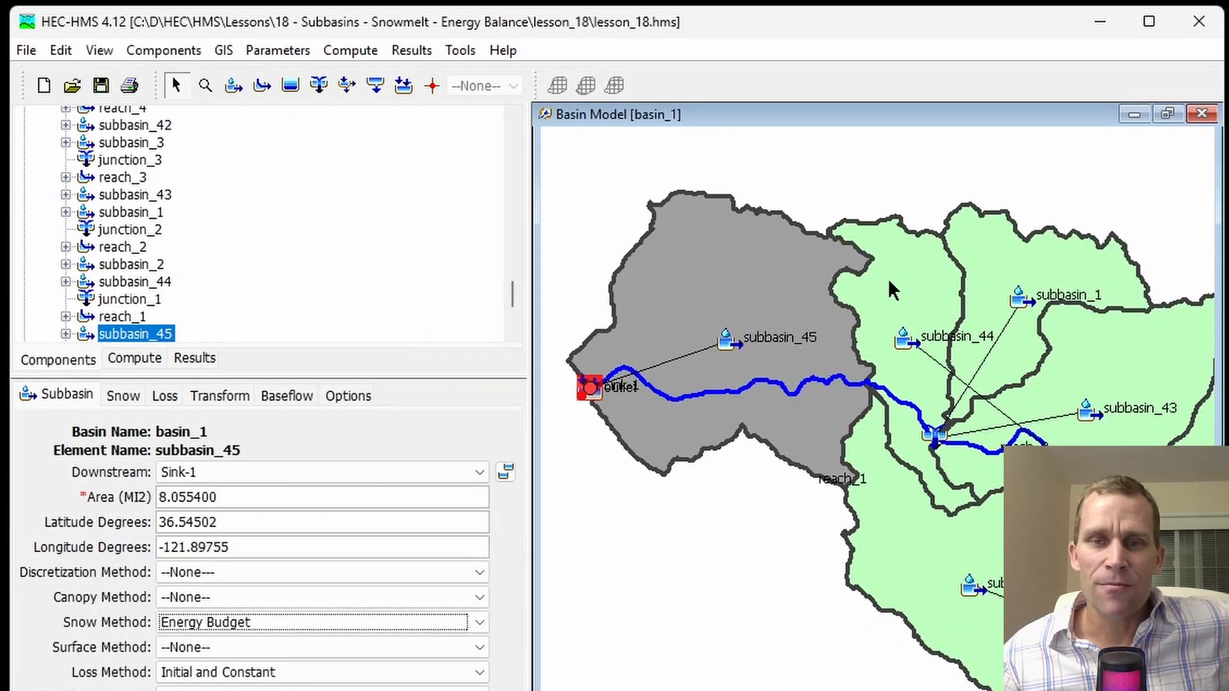
# Set subbasin_44's snow method to Gridded Energy Budget and open its snow parameters.
pyautogui.click(889, 281)
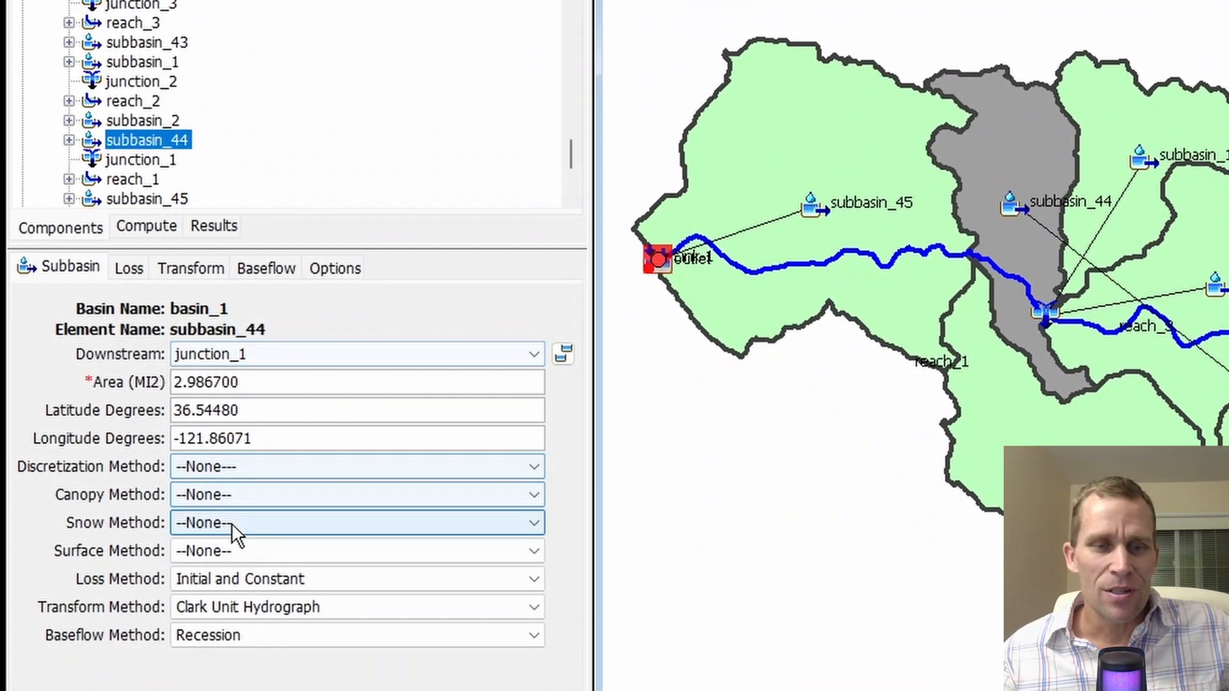
pyautogui.click(214, 525)
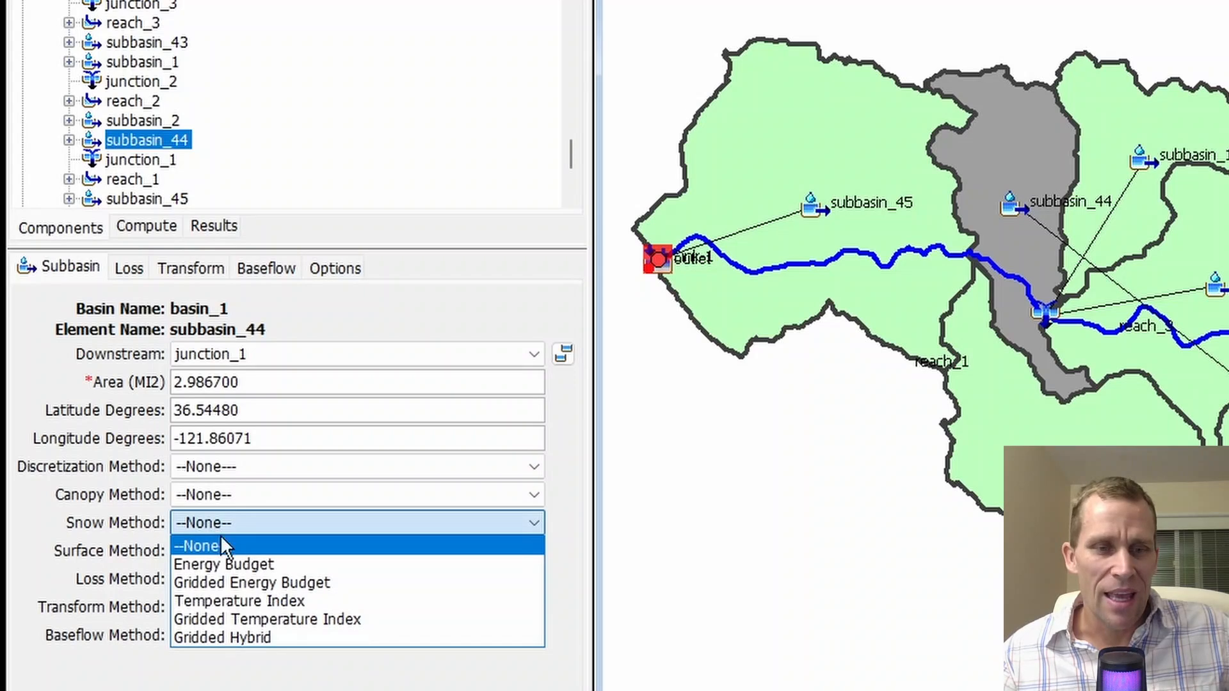
pyautogui.click(282, 584)
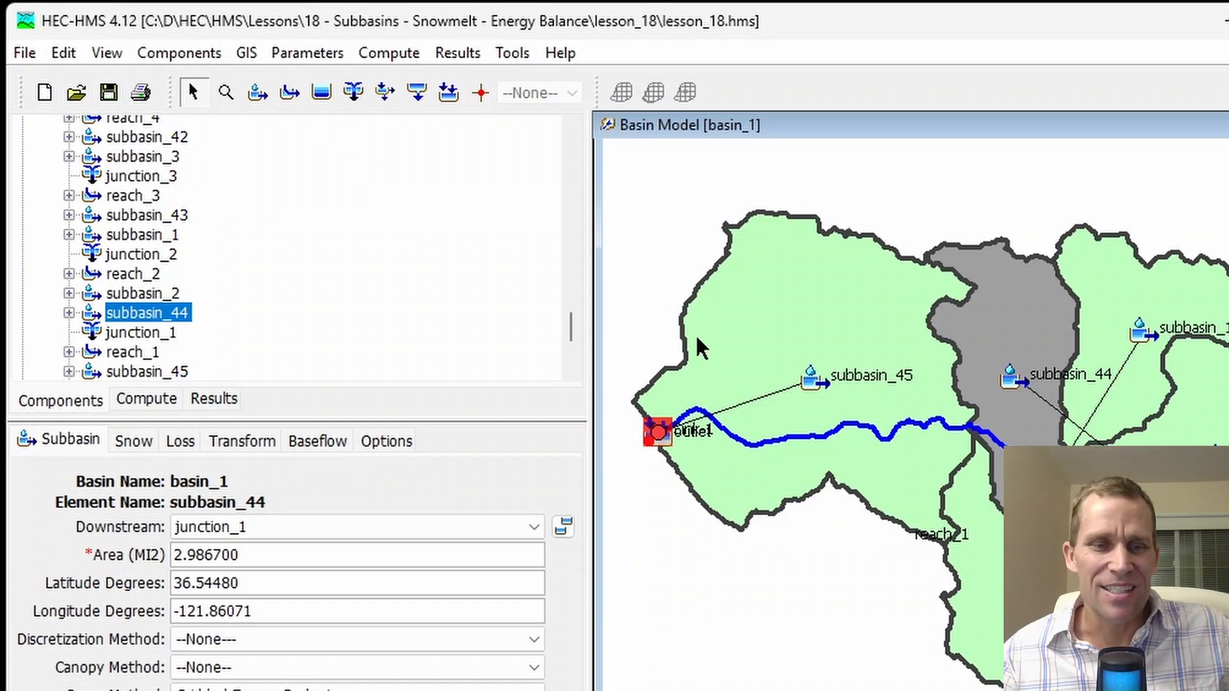
pyautogui.click(69, 313)
pyautogui.click(183, 275)
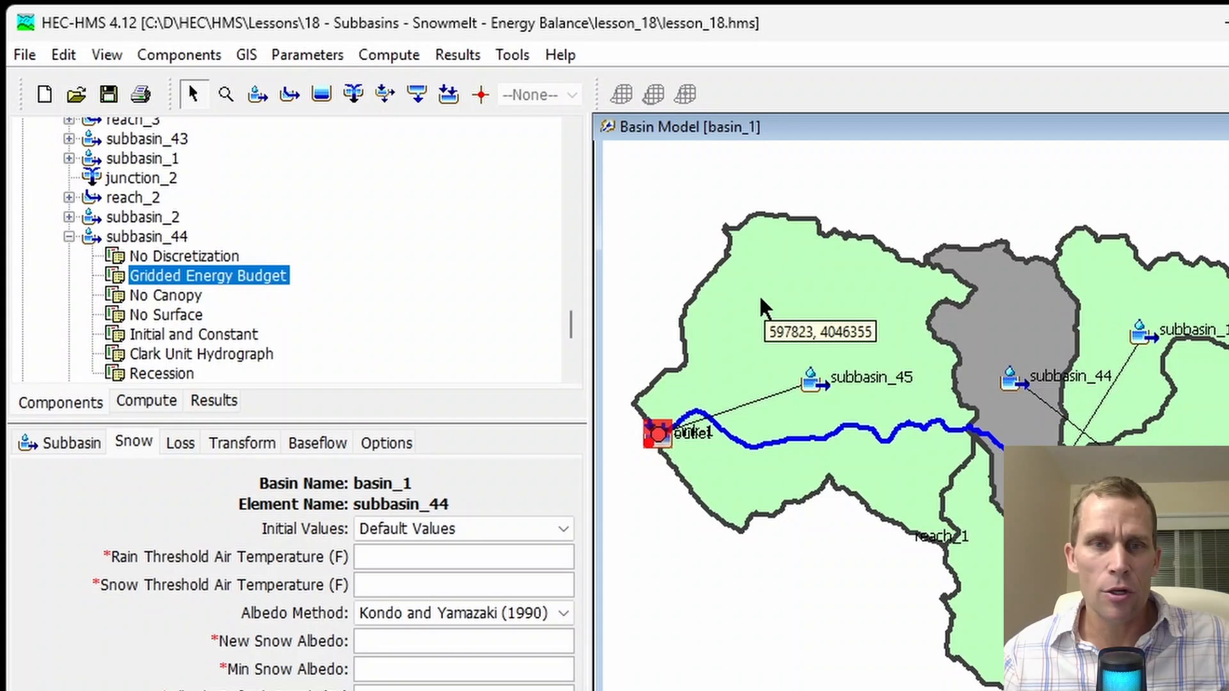
# Examine the Gridded Energy Budget snowmelt parameter table for subbasin_44.
pyautogui.click(289, 57)
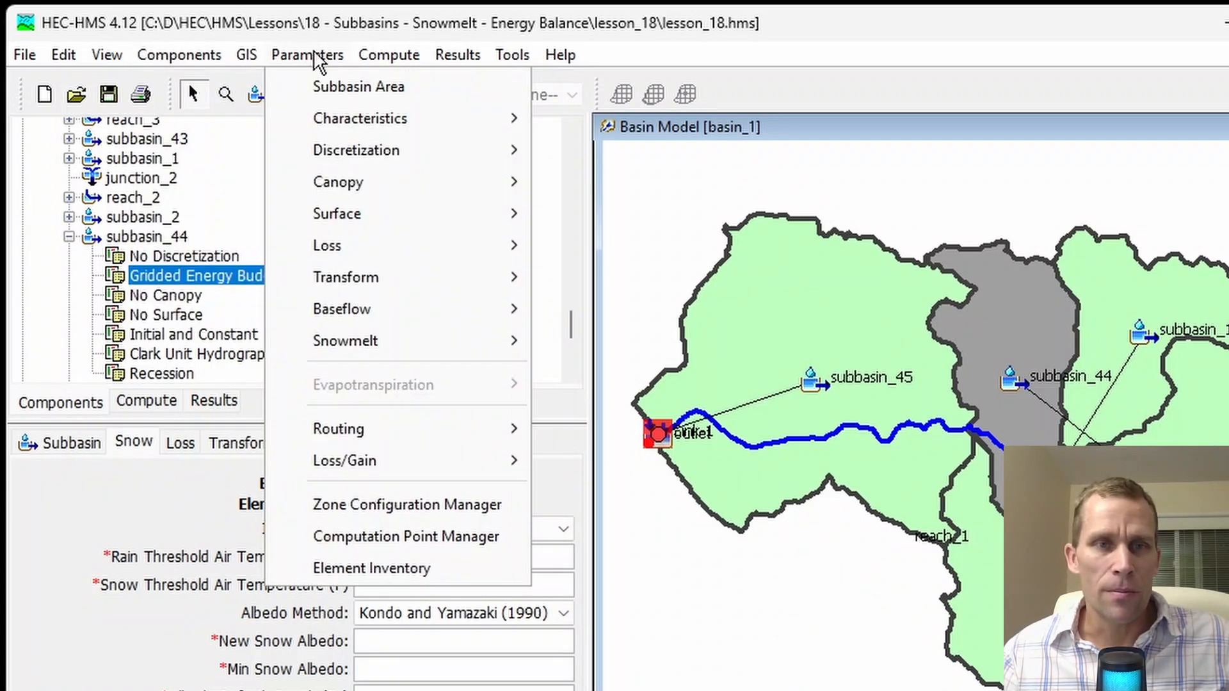
pyautogui.moveTo(384, 346)
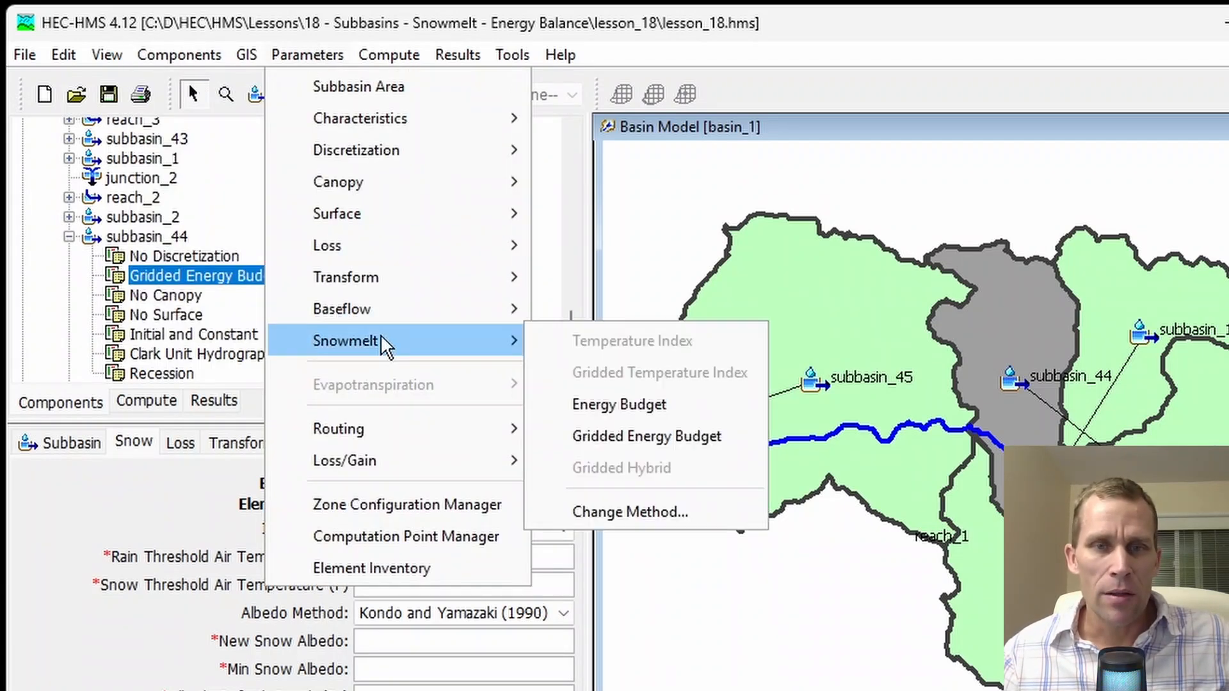
pyautogui.click(624, 437)
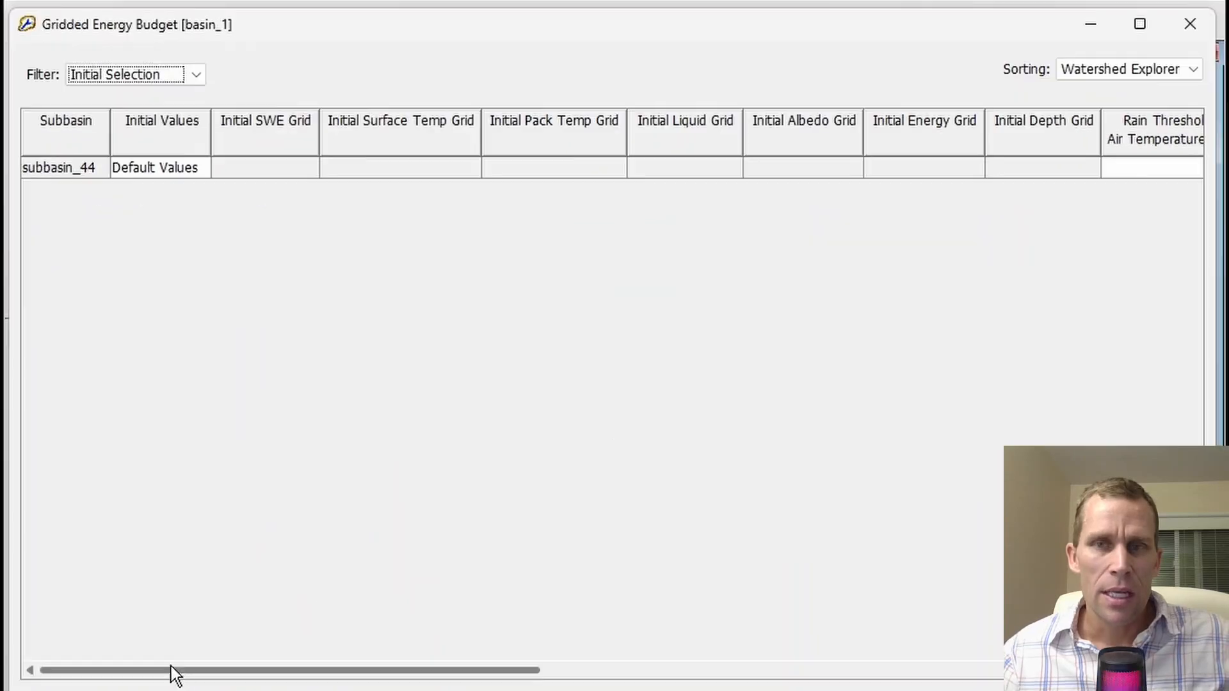
pyautogui.moveTo(179, 673)
pyautogui.mouseDown()
pyautogui.moveTo(831, 666)
pyautogui.moveTo(171, 674)
pyautogui.mouseUp()
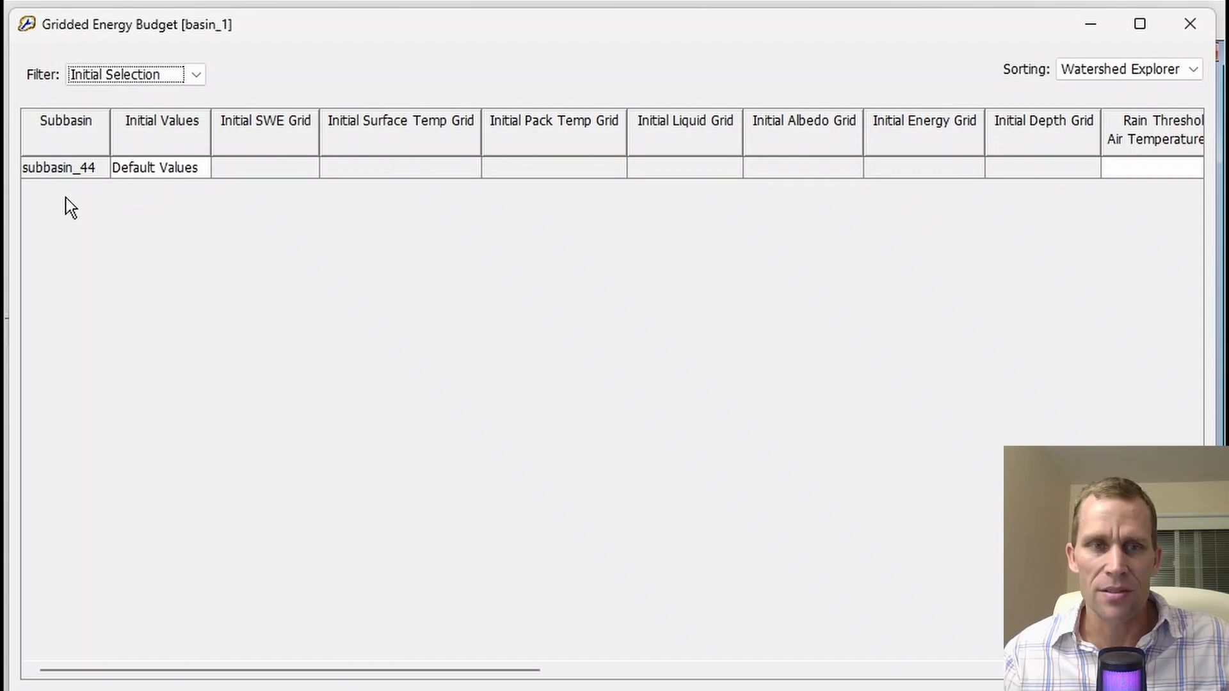
pyautogui.click(1178, 19)
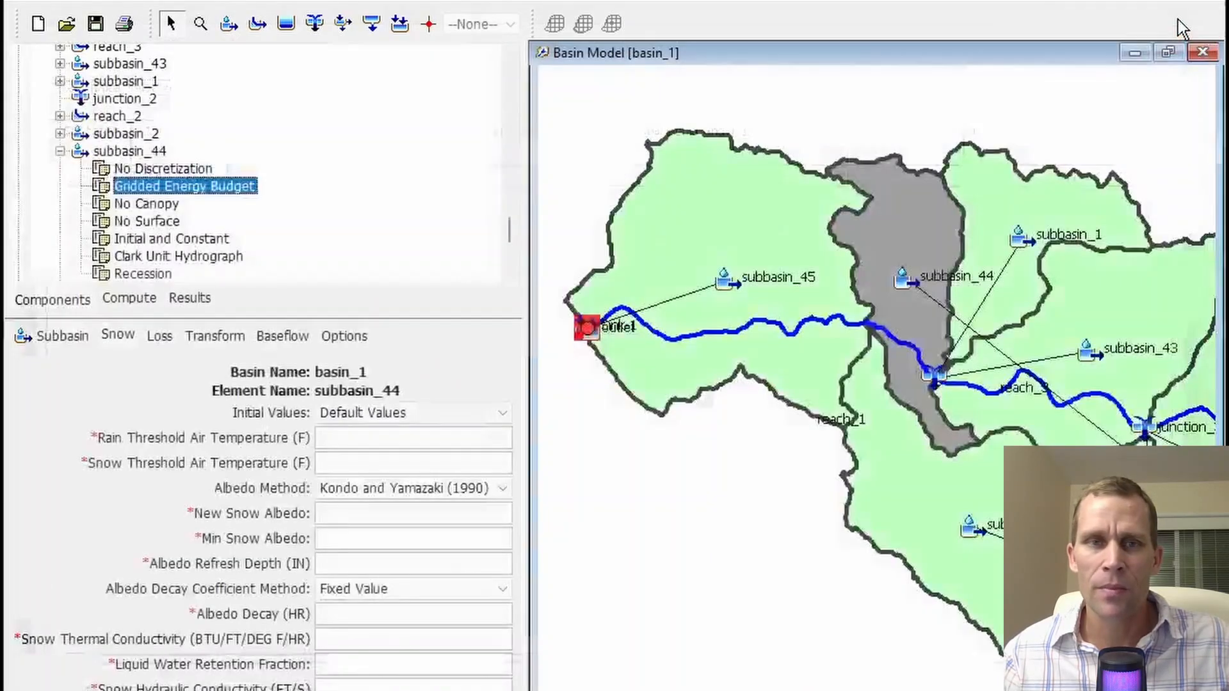
# Review meteorological_model_1's subbasin inclusion for basin_1 and its main meteorology method settings.
pyautogui.moveTo(512, 232); pyautogui.dragTo(297, 83)
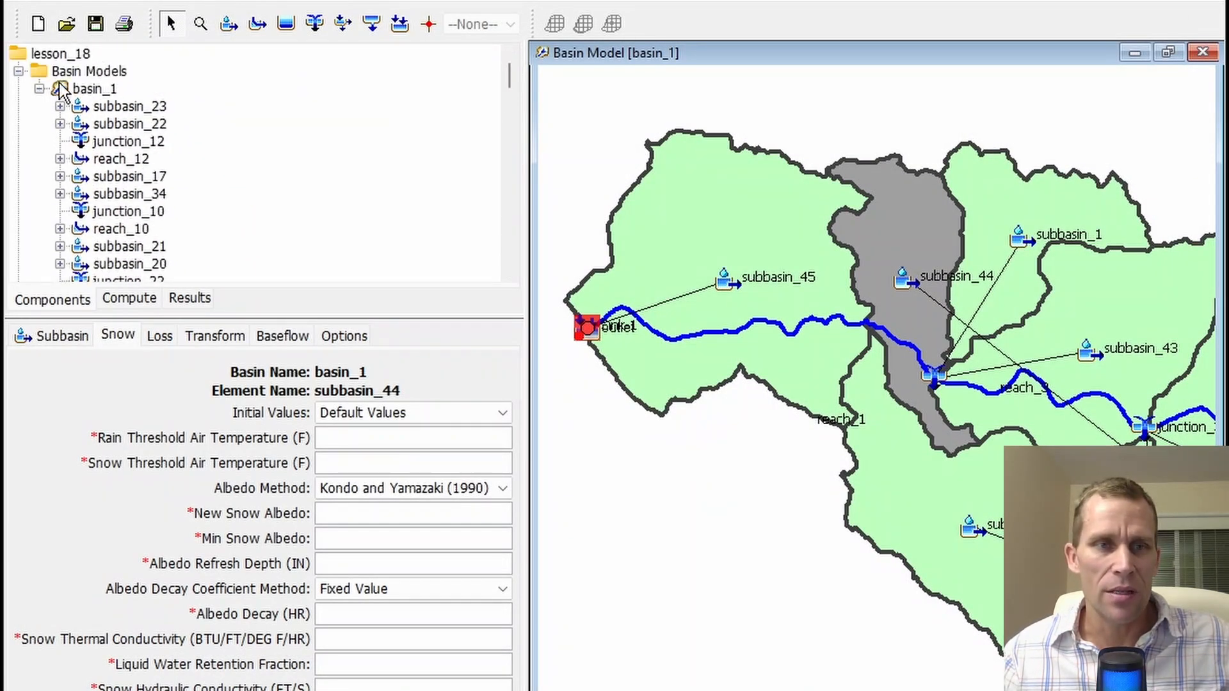
pyautogui.click(19, 70)
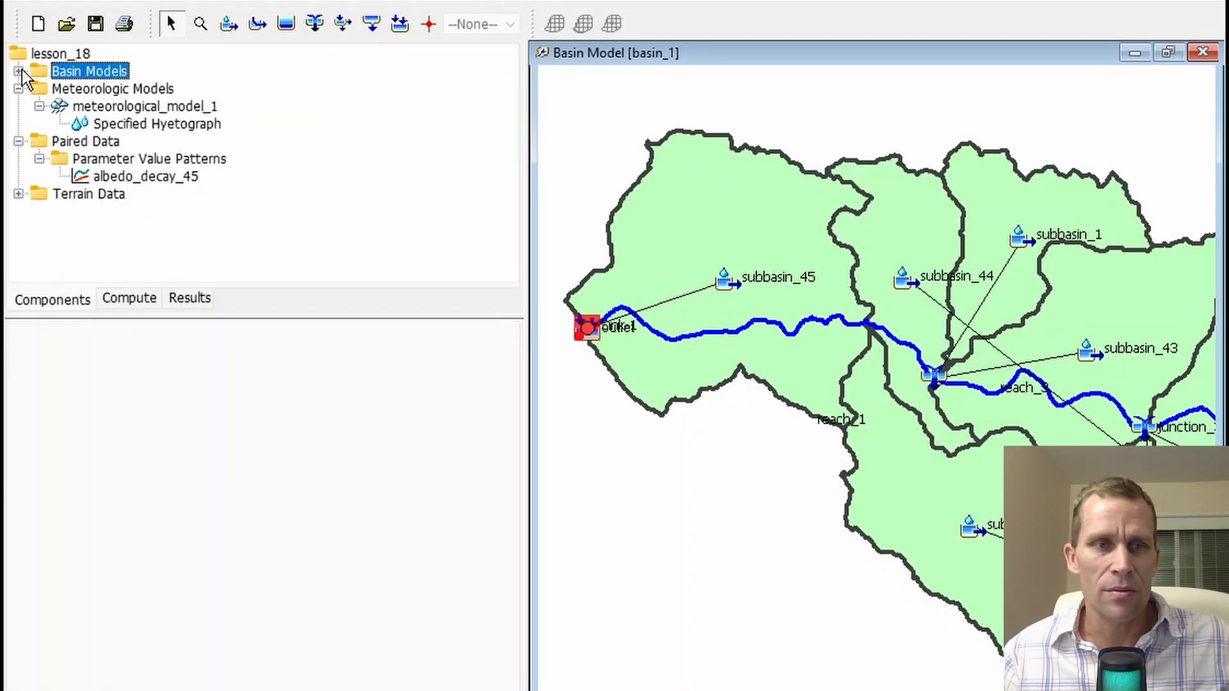
pyautogui.click(95, 106)
pyautogui.click(182, 340)
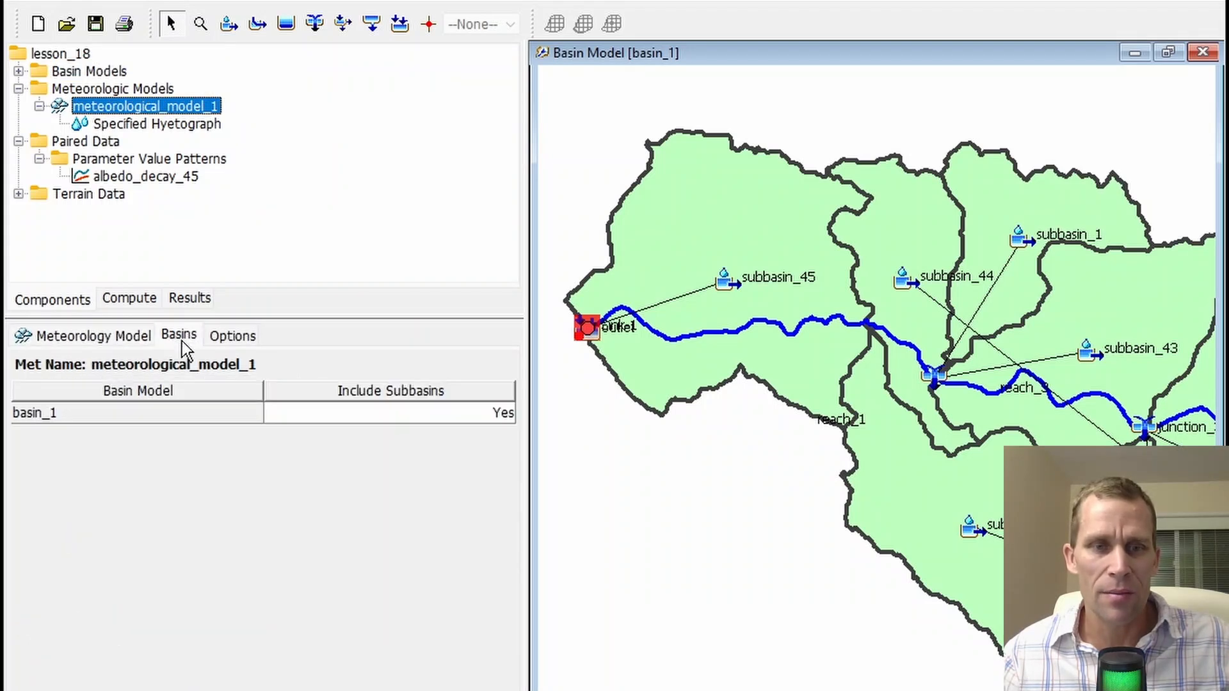
pyautogui.click(378, 406)
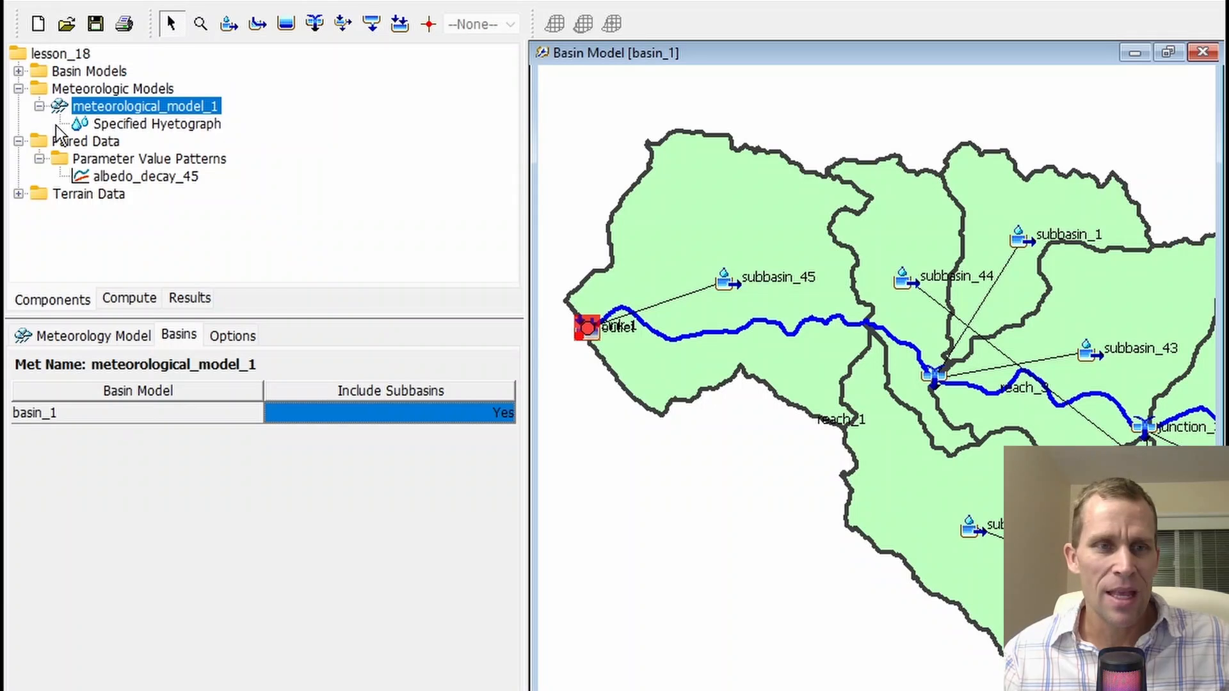
pyautogui.click(67, 91)
pyautogui.click(81, 107)
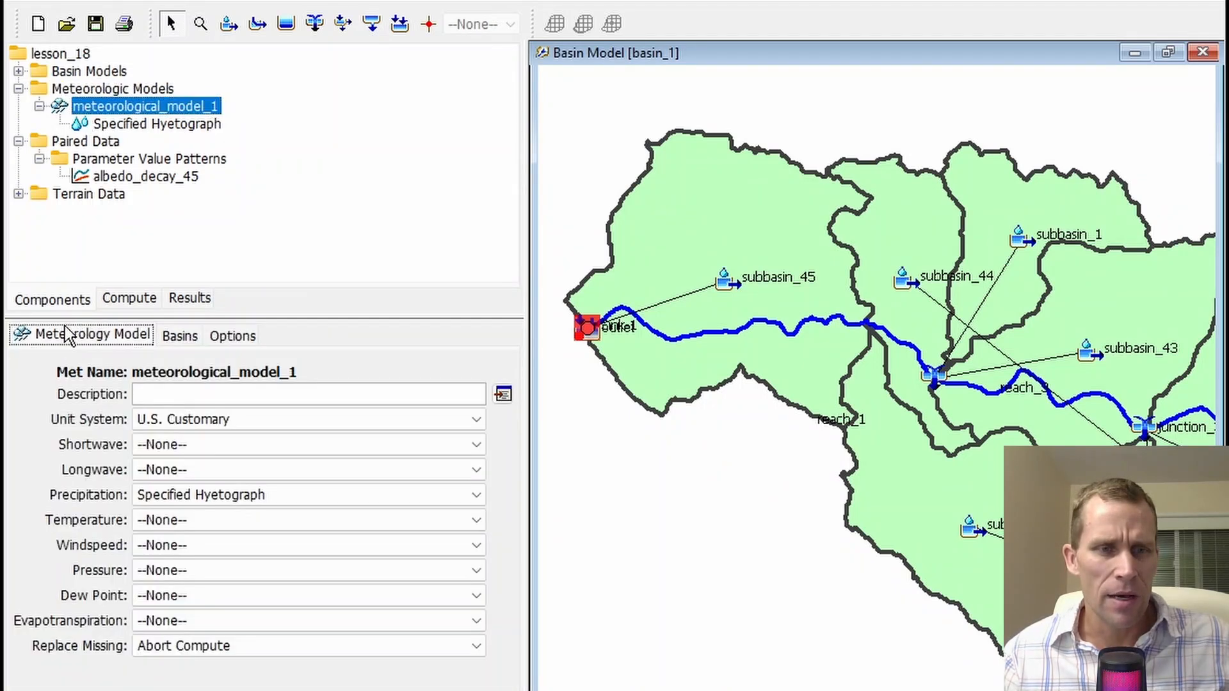
# Open the snow parameters of subbasin_44 and set its initial values to Parameter Grids.
pyautogui.click(924, 213)
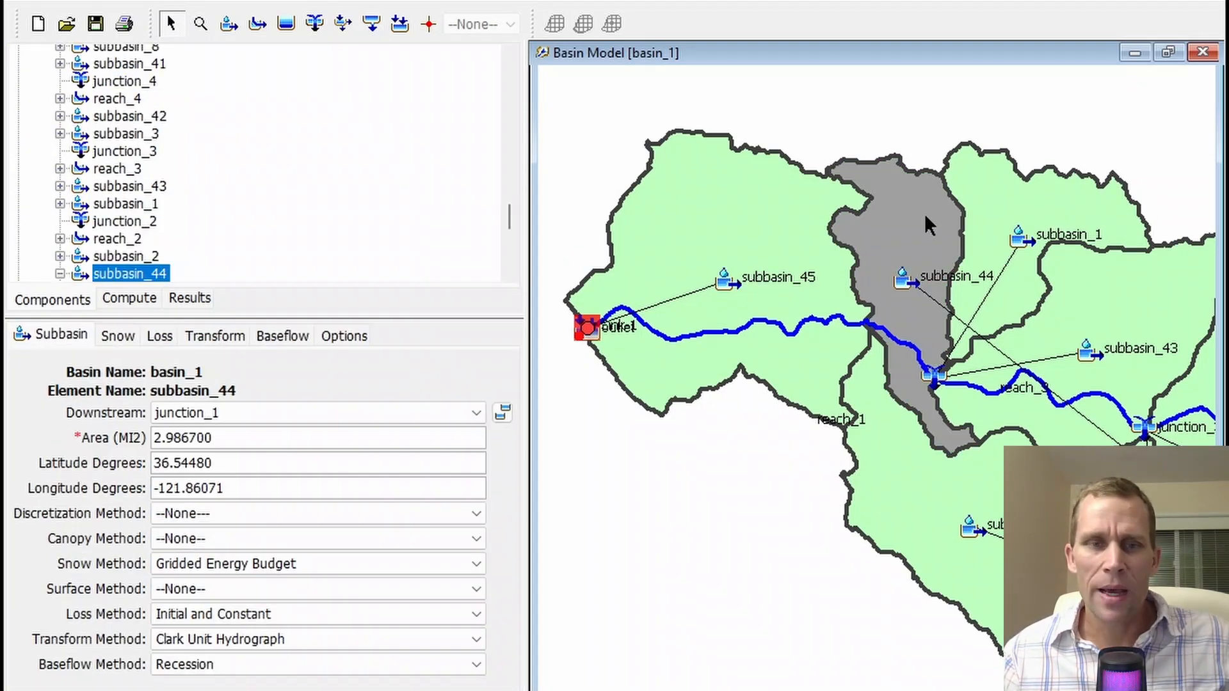
pyautogui.click(125, 341)
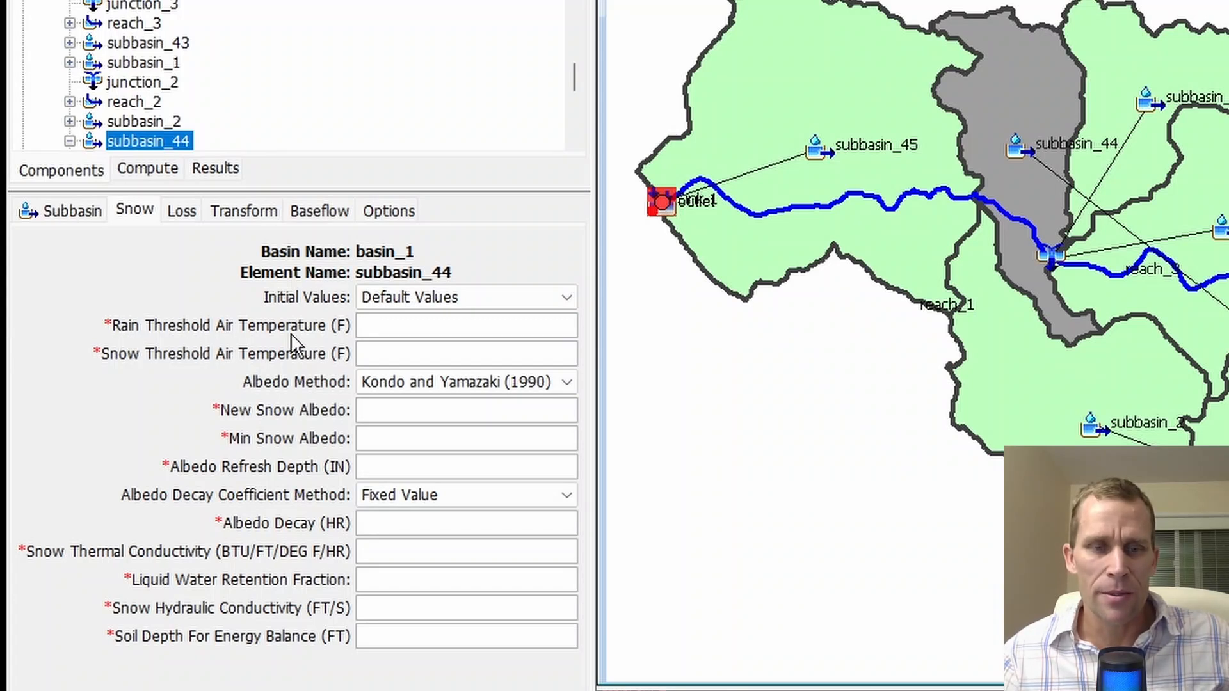
pyautogui.moveTo(263, 631)
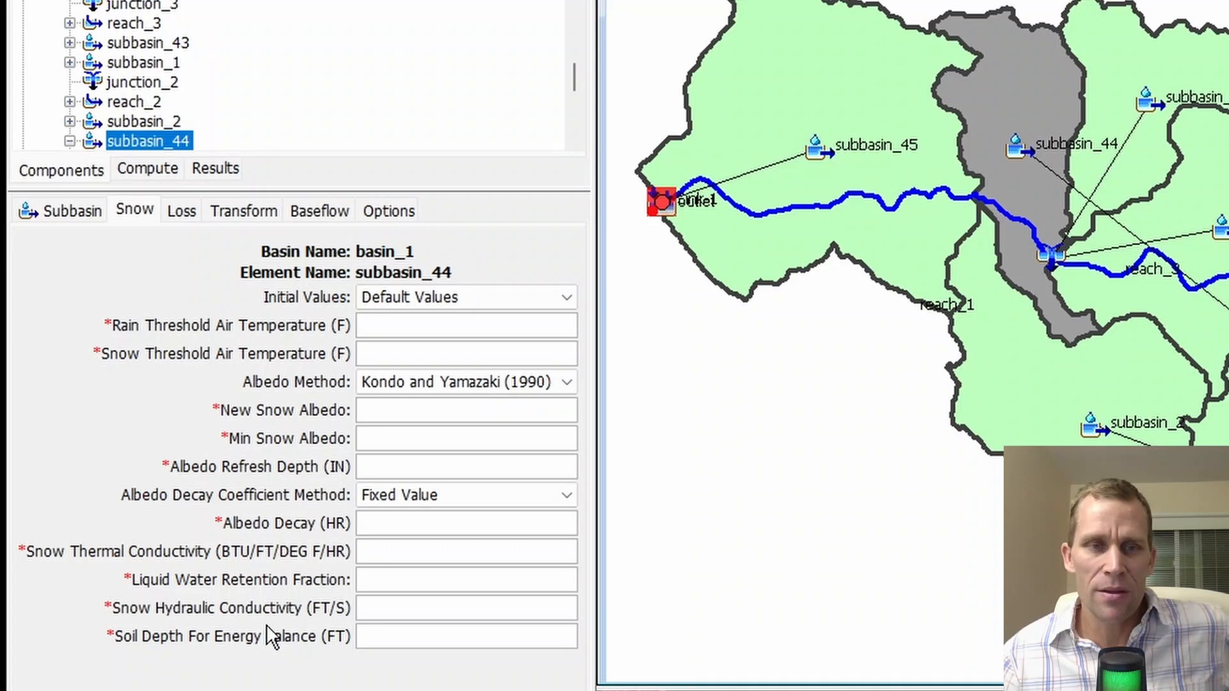
pyautogui.click(565, 299)
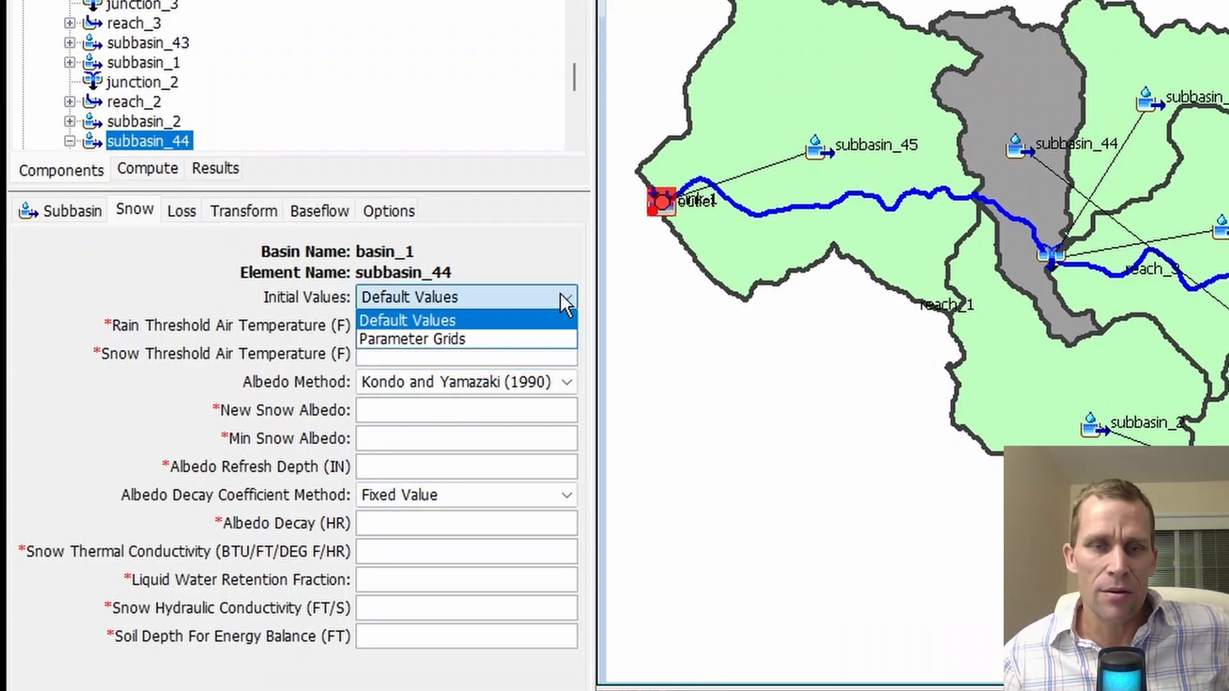
pyautogui.click(476, 337)
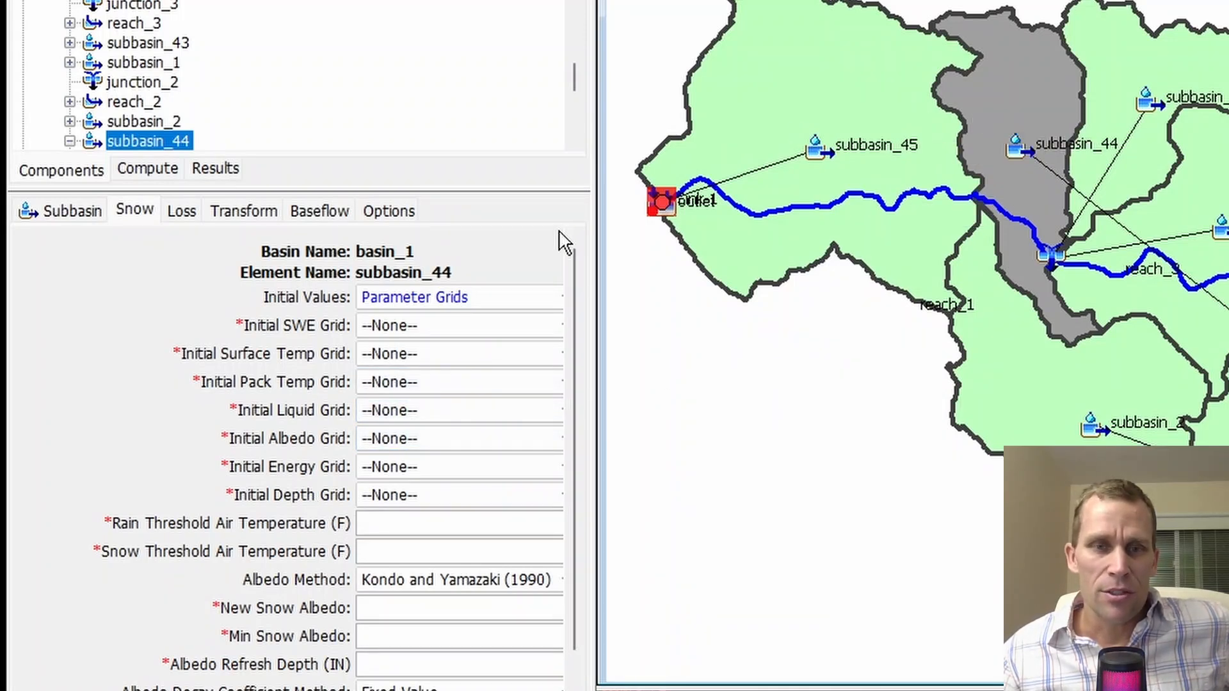
# Compare the Default Values and Parameter Grids options for subbasin_44's snow initial values, ending on Parameter Grids.
pyautogui.click(548, 297)
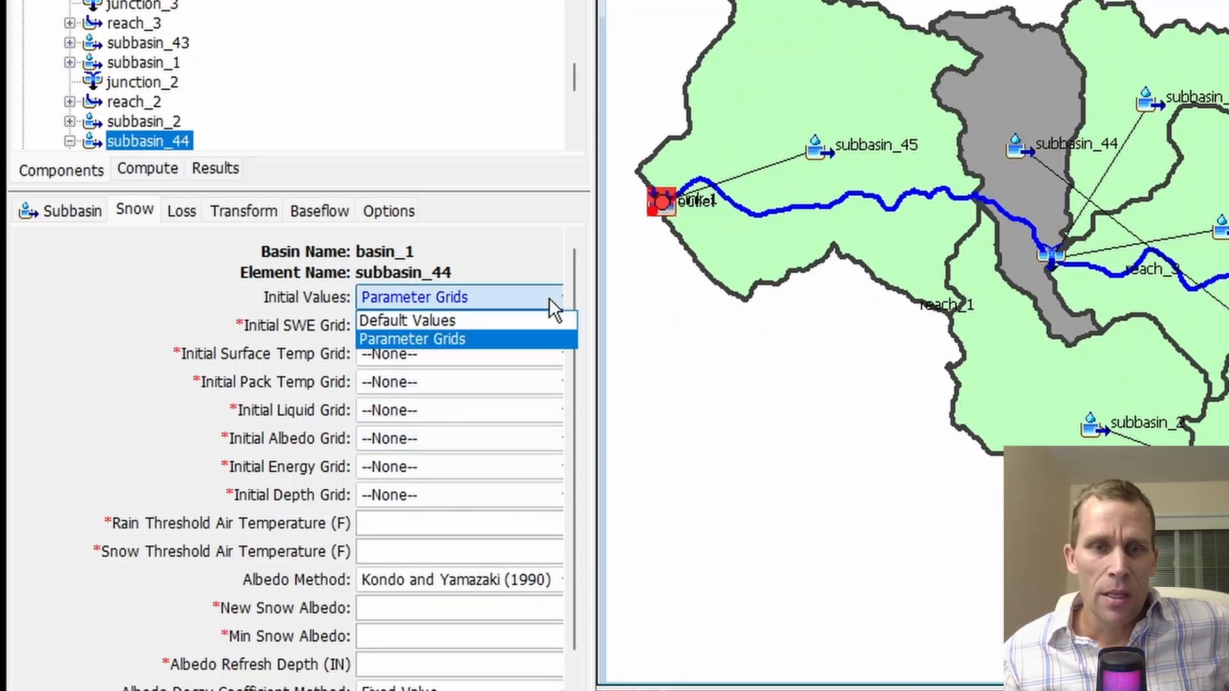
pyautogui.click(446, 324)
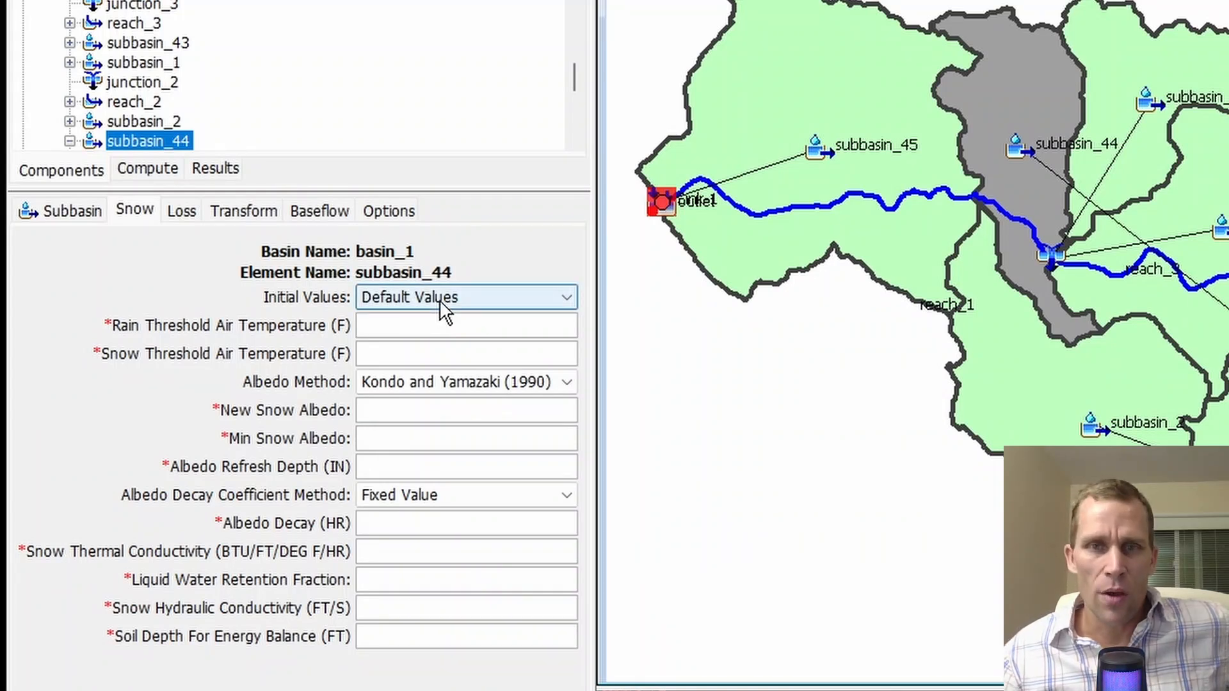
pyautogui.click(551, 296)
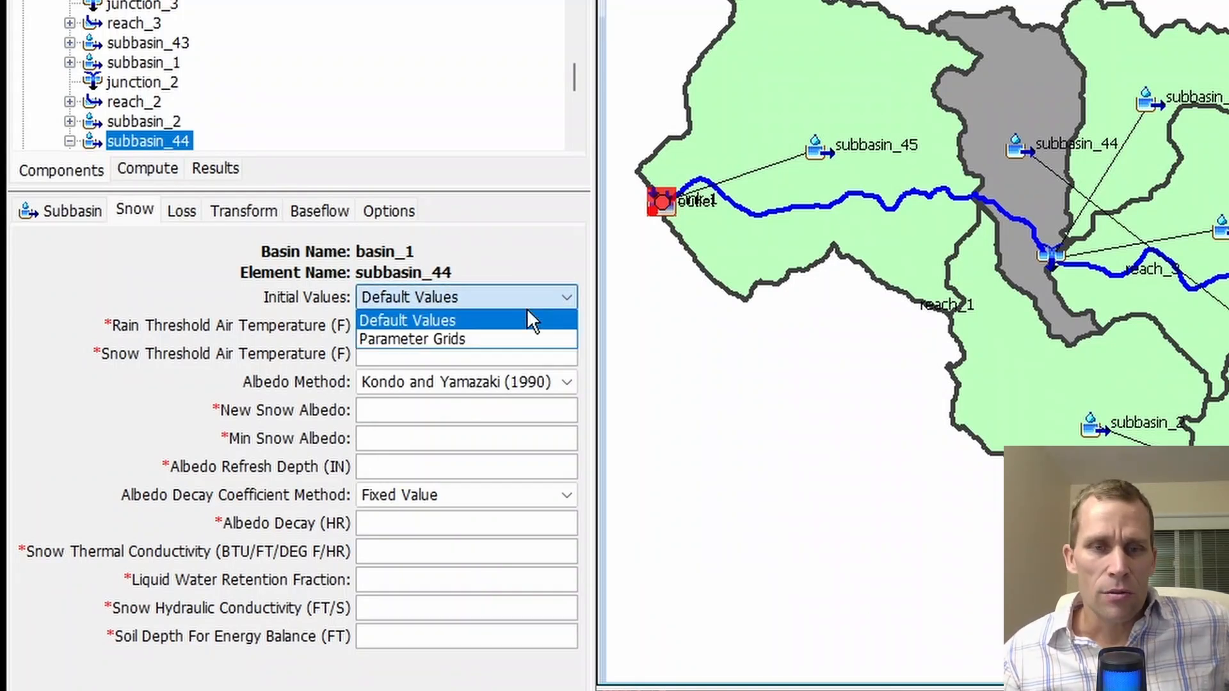
pyautogui.click(510, 338)
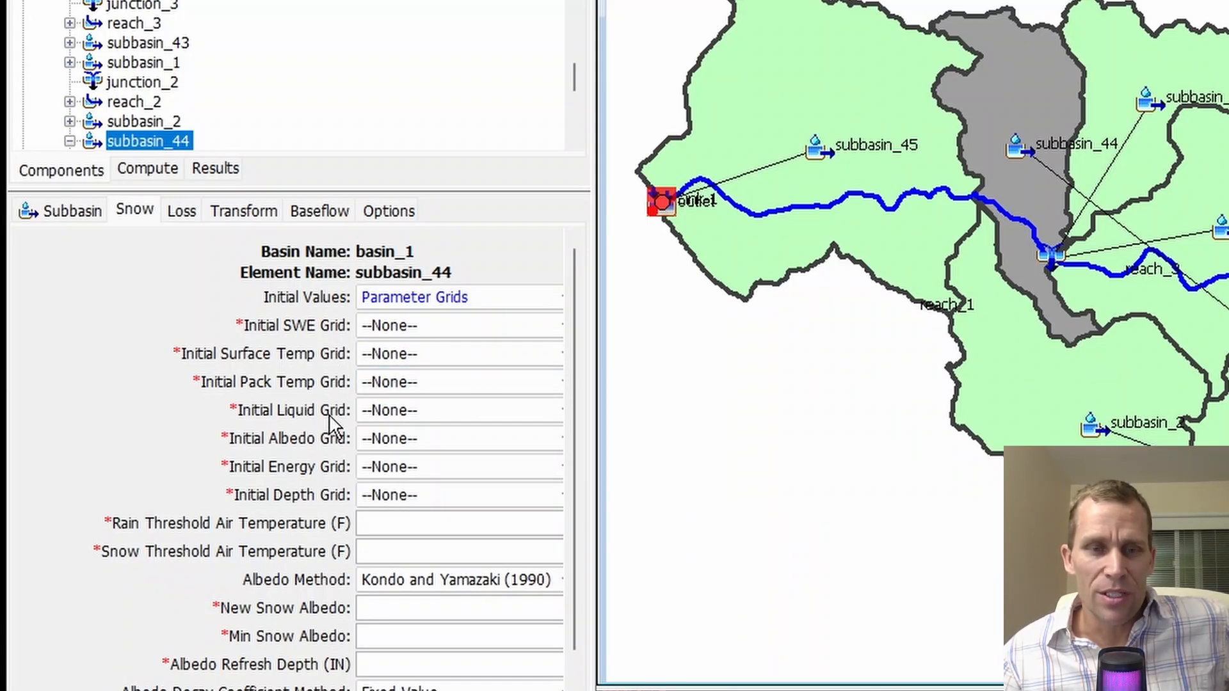
pyautogui.click(437, 301)
pyautogui.click(442, 320)
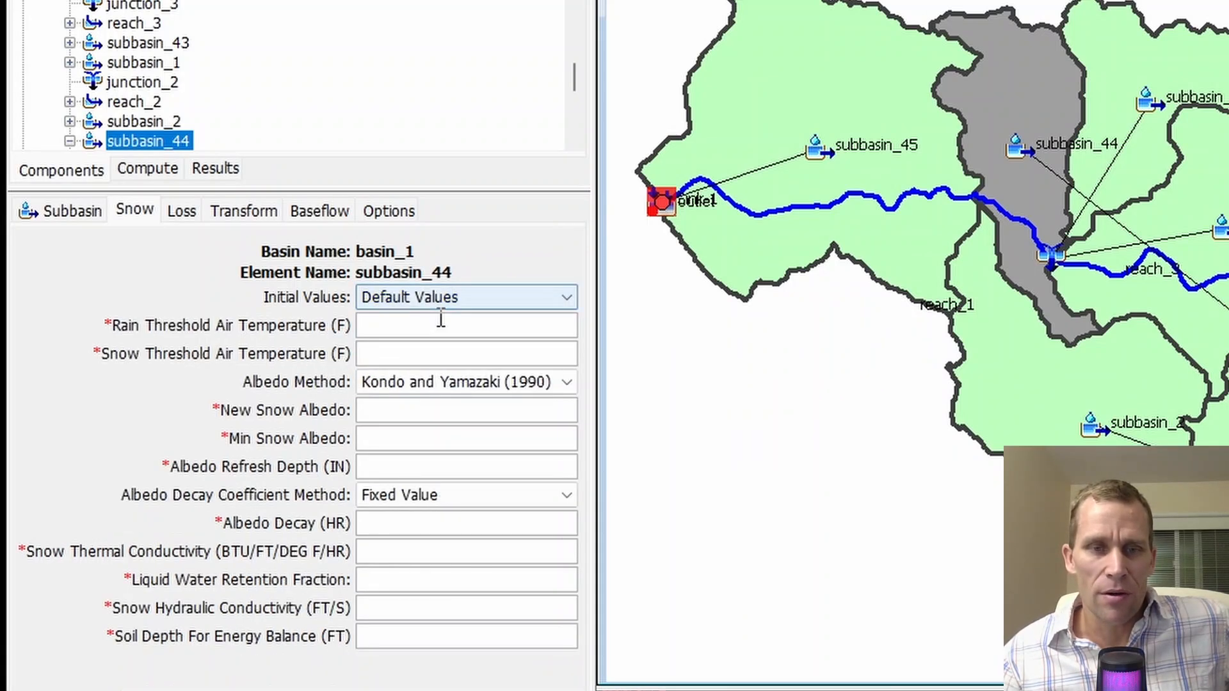
pyautogui.click(475, 297)
pyautogui.click(452, 337)
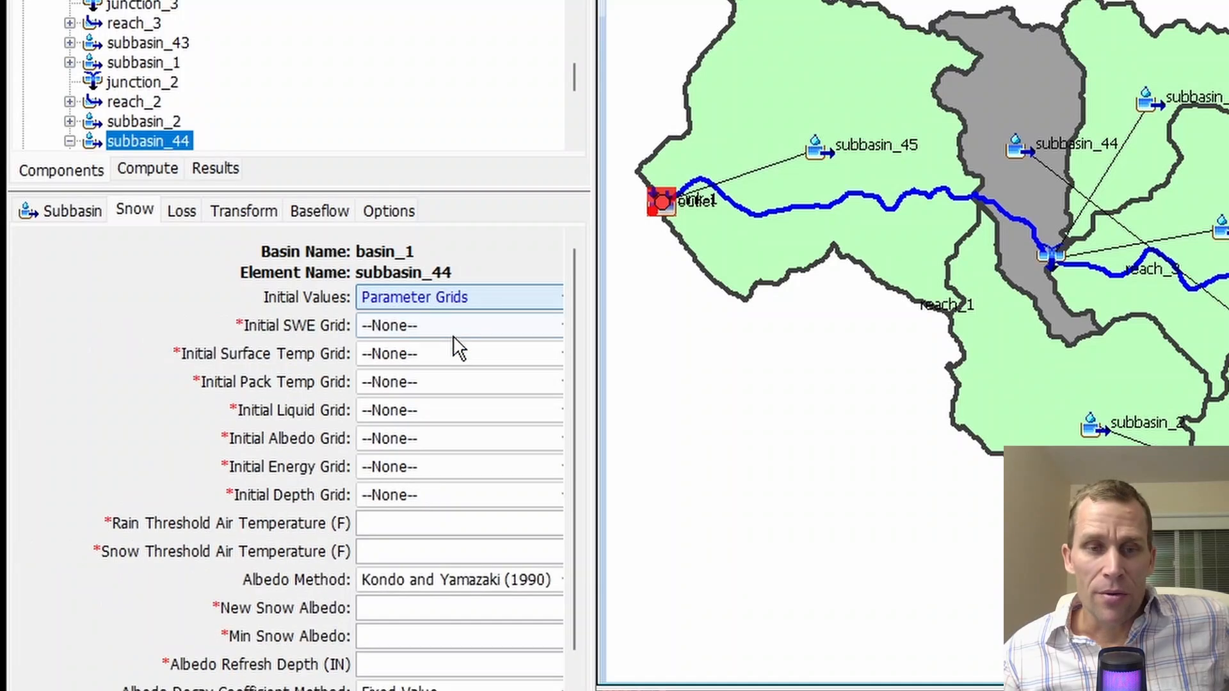
# Create a Snow Water Equivalent grid named swe_44 in the grid data.
pyautogui.click(422, 332)
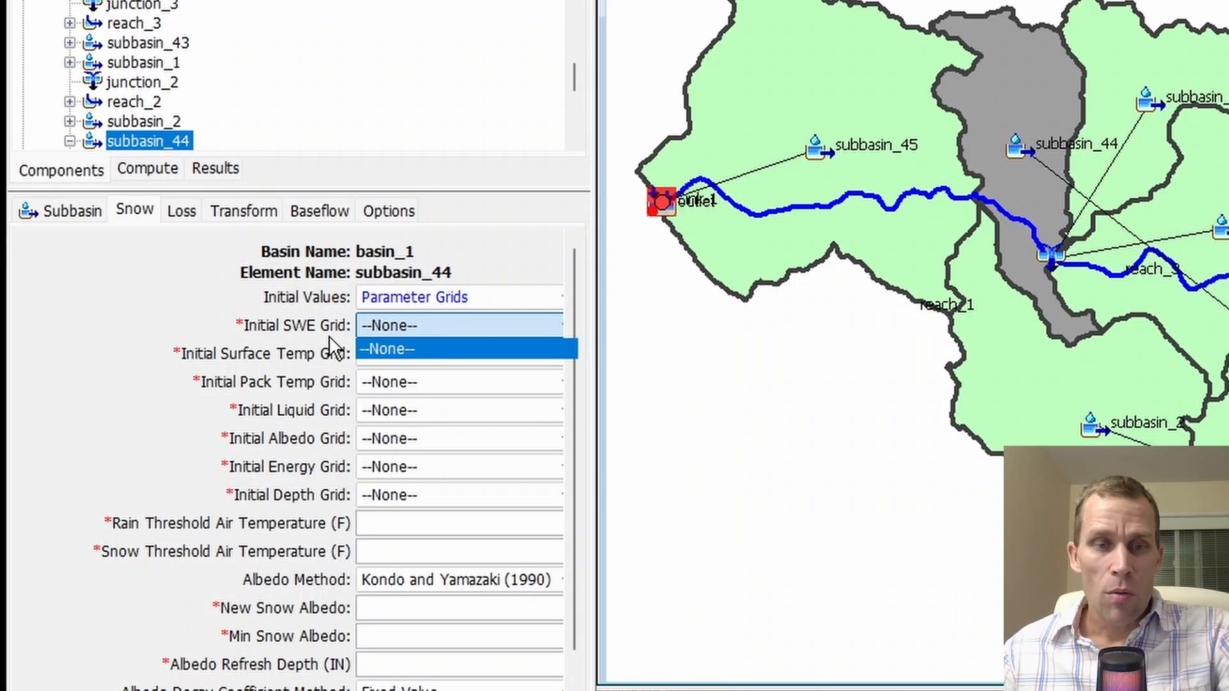
pyautogui.click(577, 370)
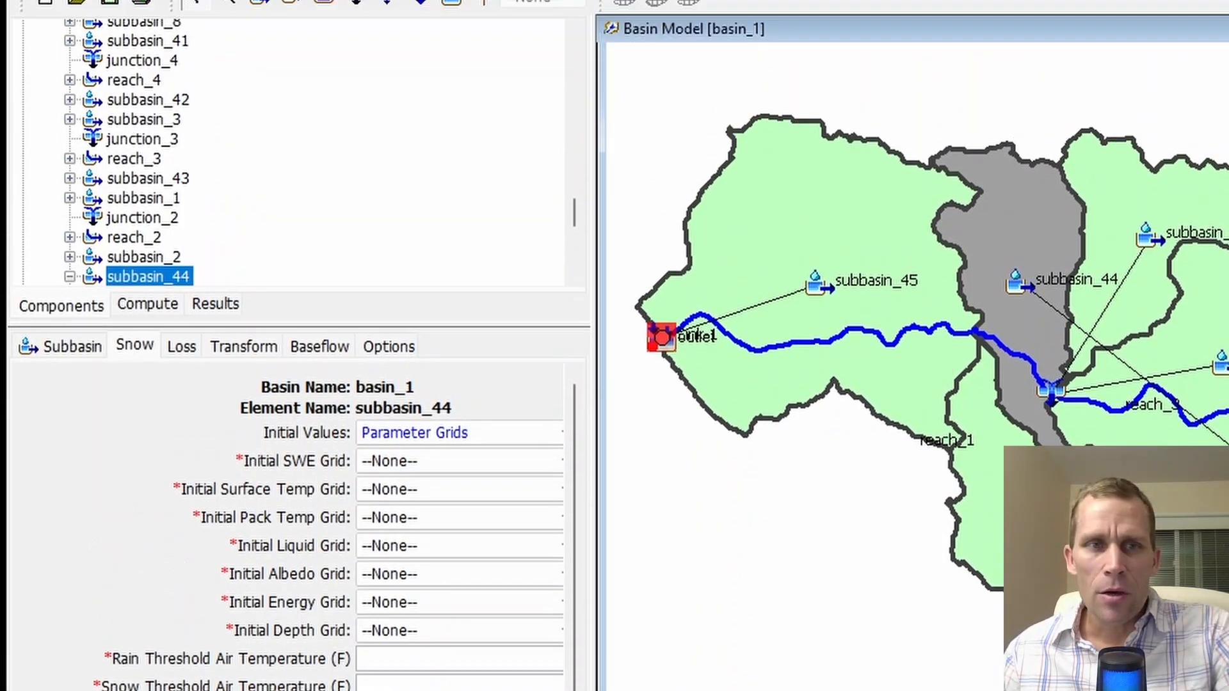
pyautogui.click(190, 53)
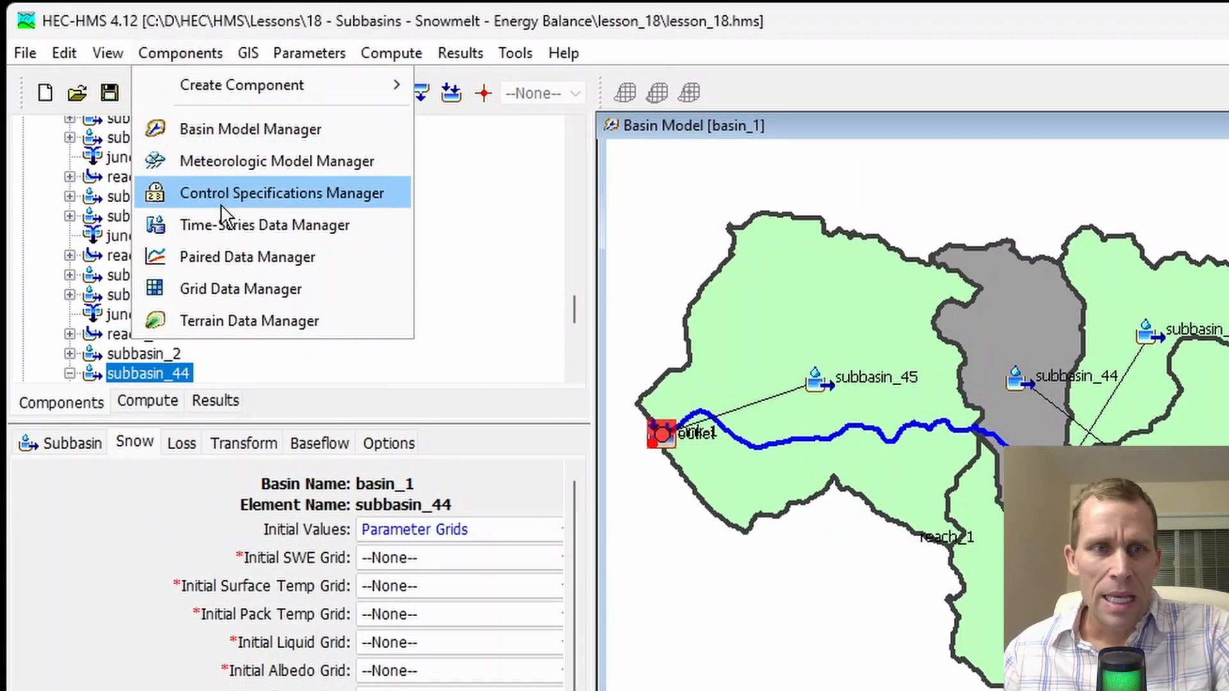
pyautogui.click(244, 287)
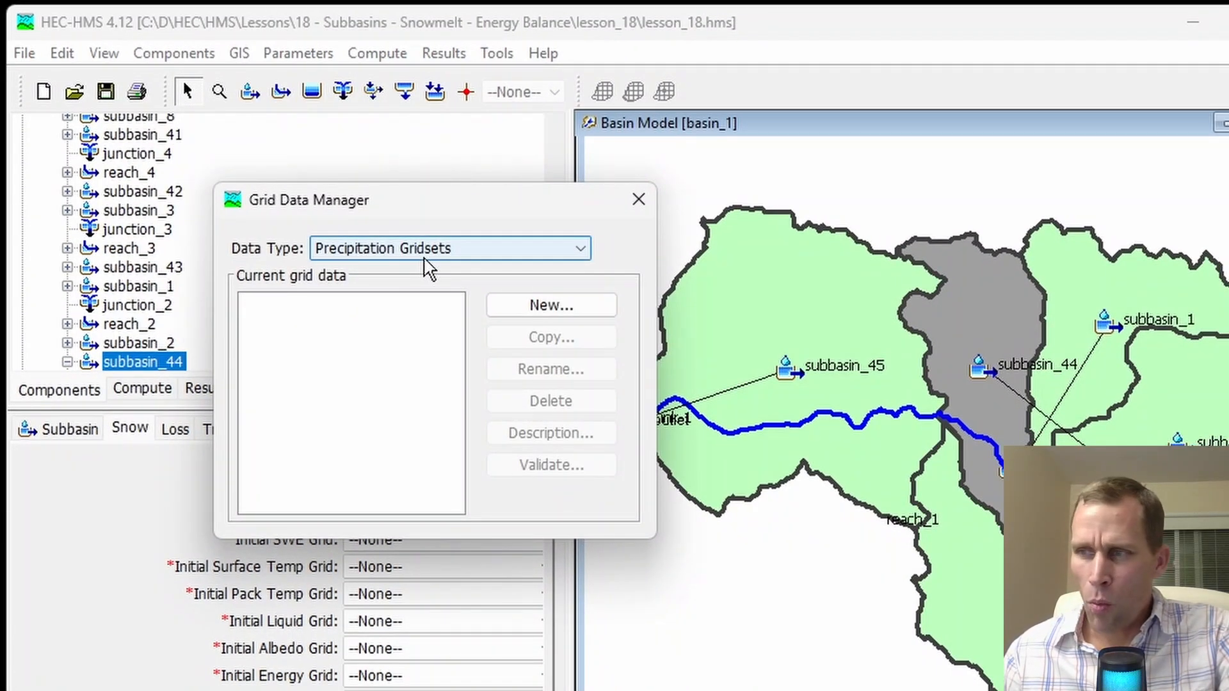
pyautogui.click(435, 258)
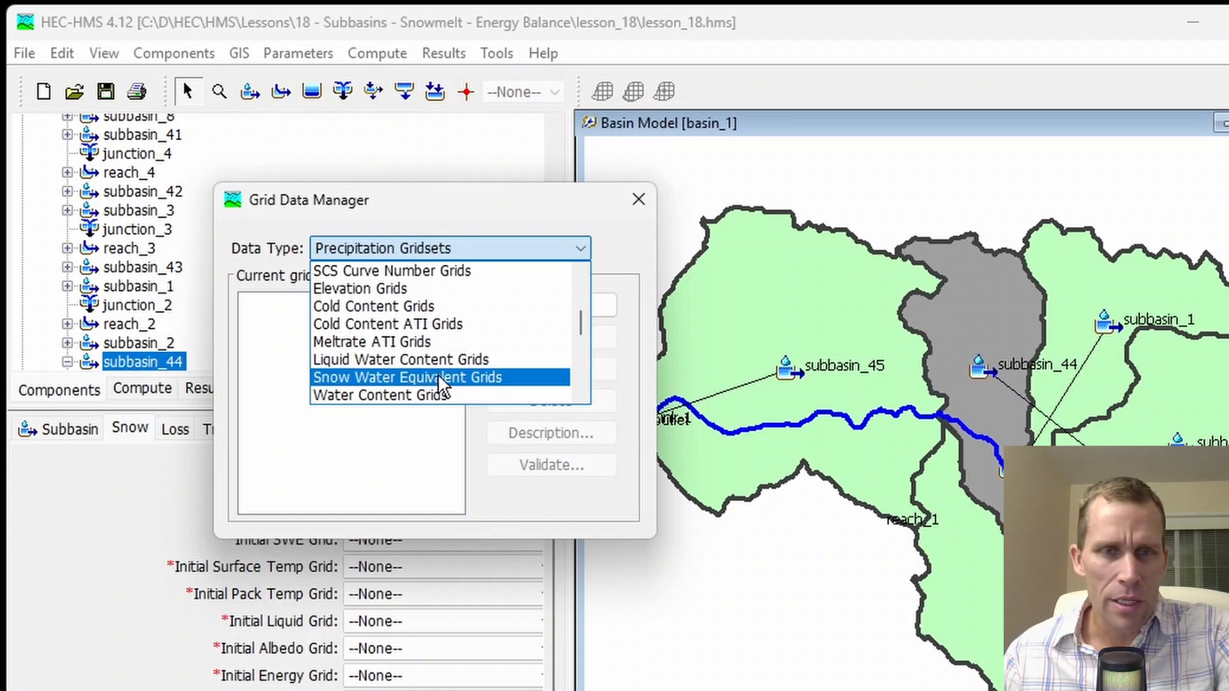
pyautogui.click(443, 377)
pyautogui.click(531, 312)
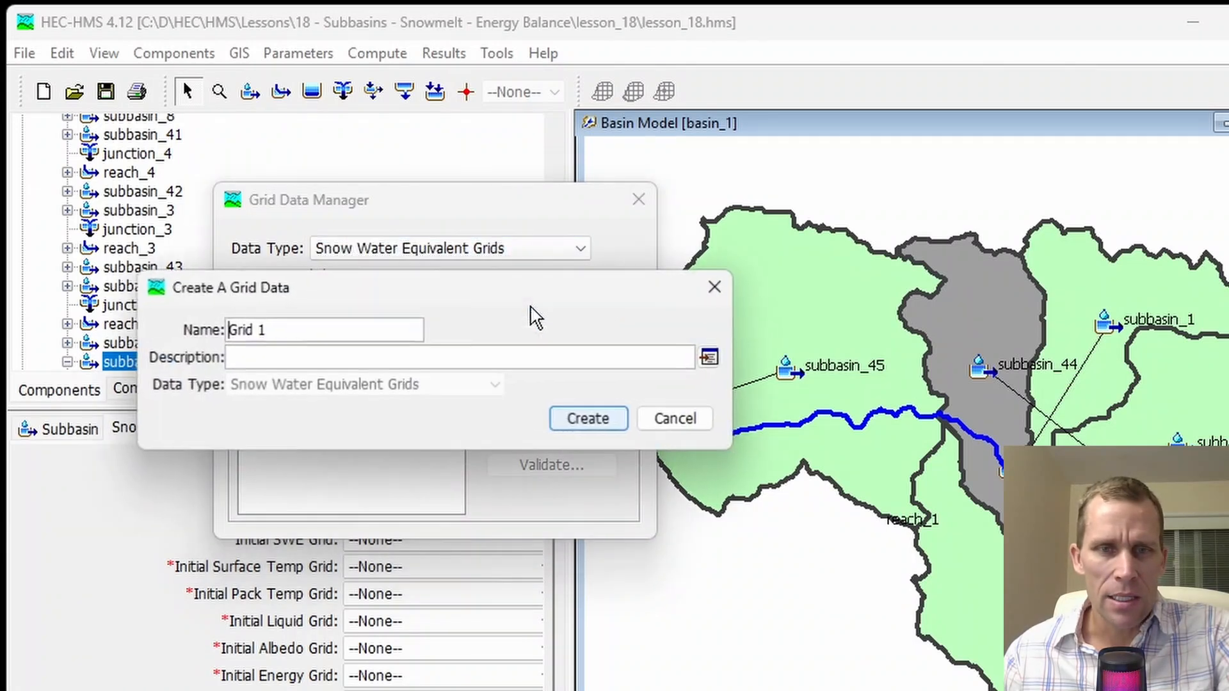
pyautogui.moveTo(272, 330); pyautogui.dragTo(109, 337)
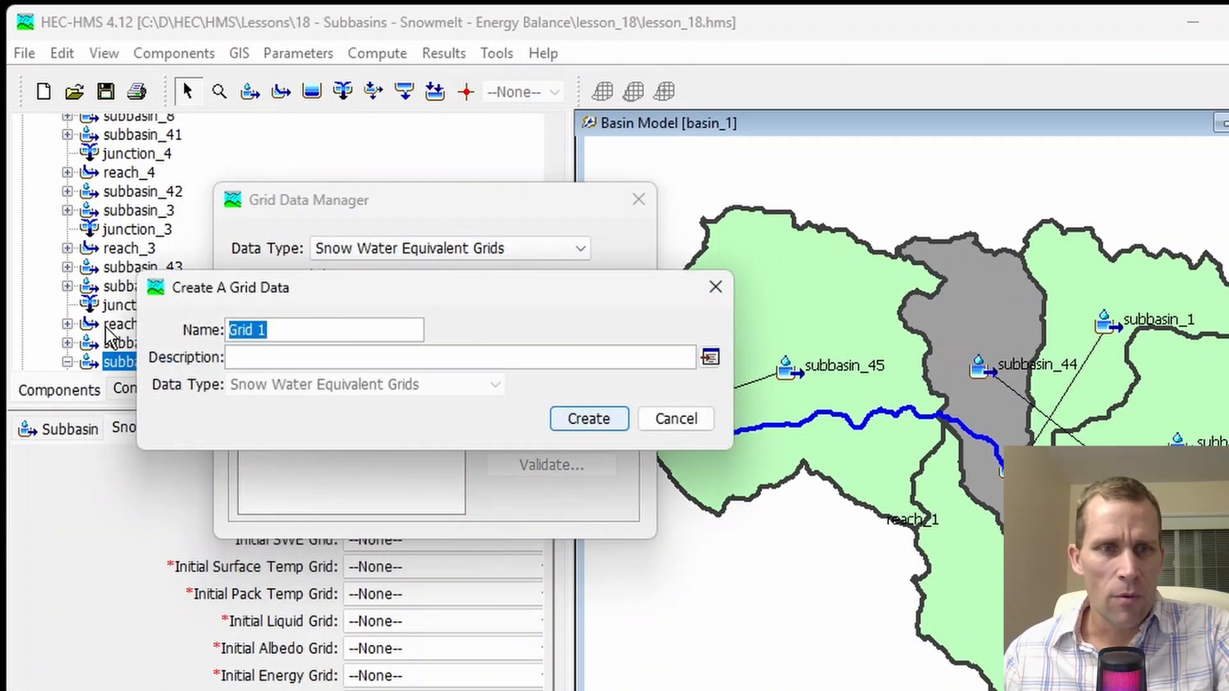
pyautogui.write('swe_44')
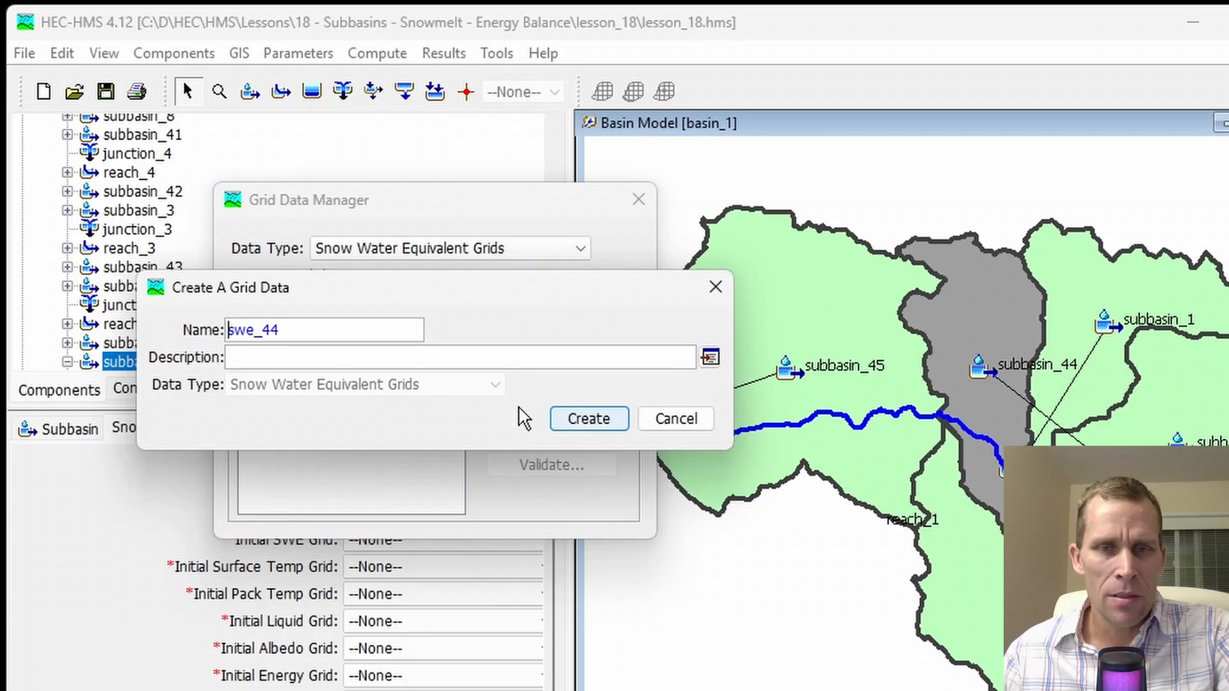
pyautogui.click(584, 422)
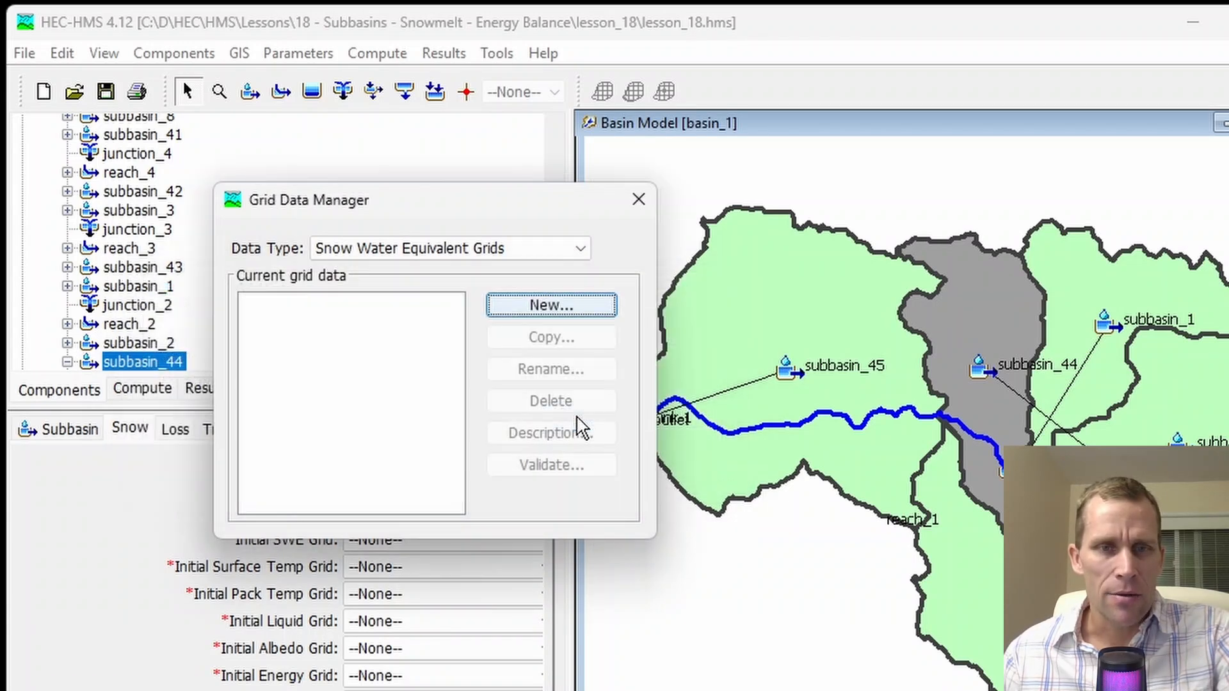
pyautogui.click(638, 199)
# Open the swe_44 grid in the project's grid data and review its available data source types.
pyautogui.moveTo(556, 302); pyautogui.dragTo(558, 131)
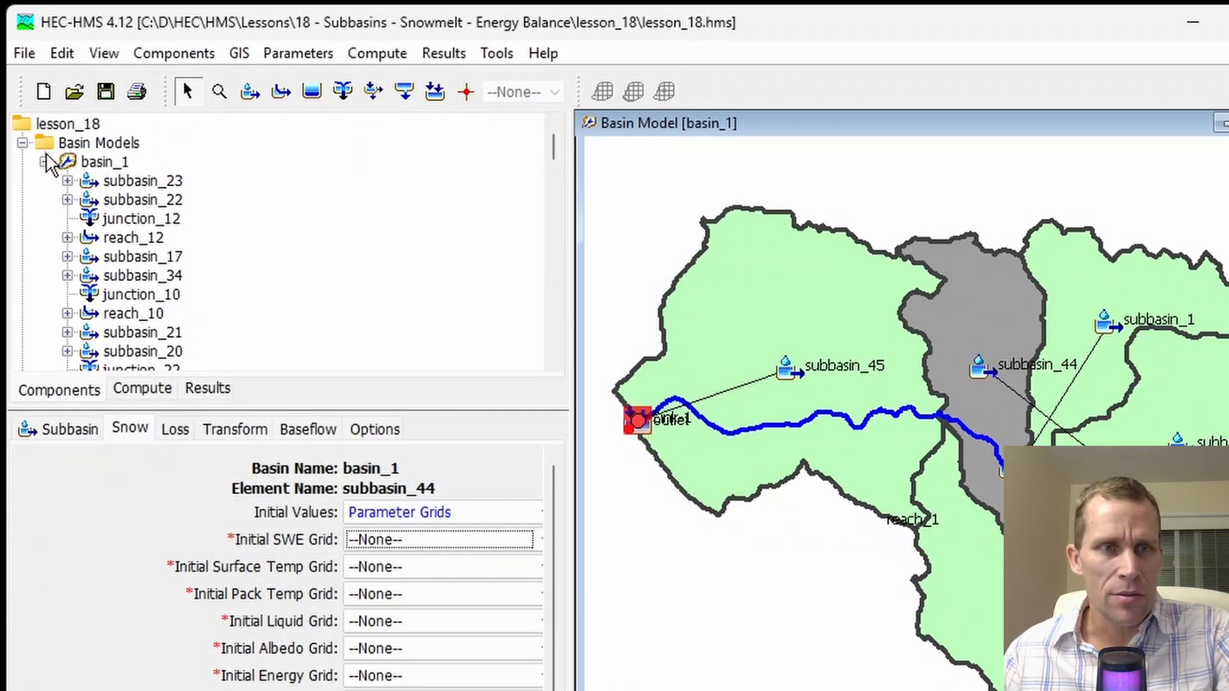
pyautogui.click(22, 142)
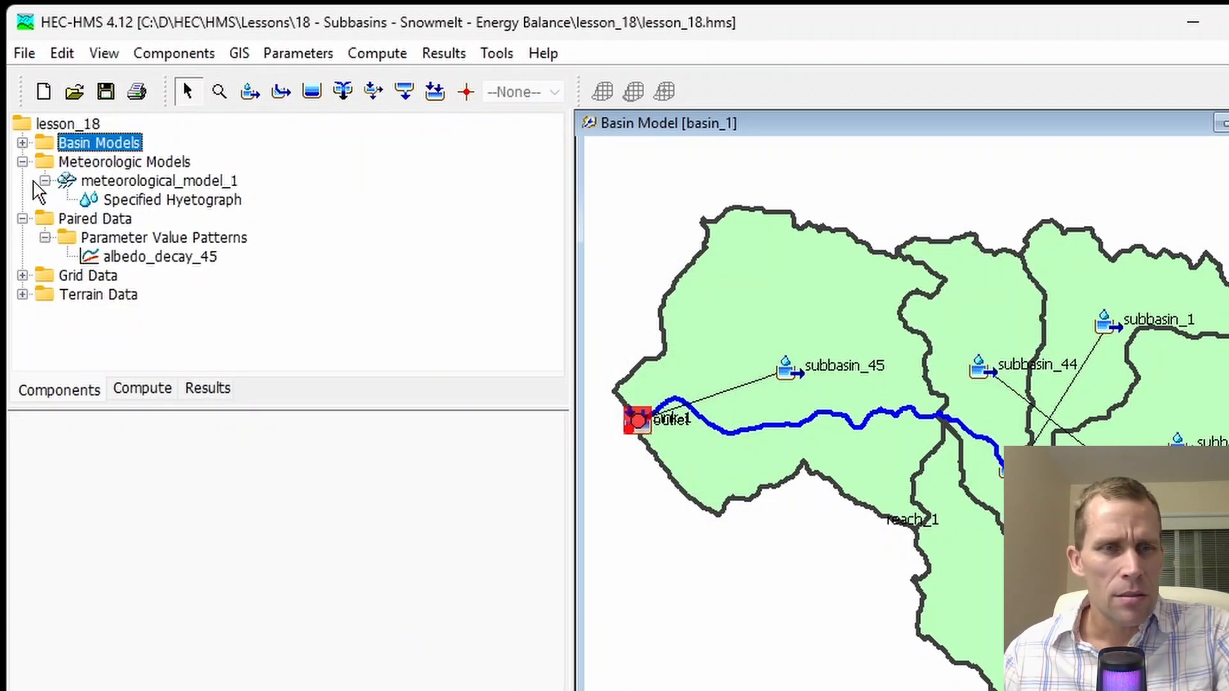
pyautogui.click(55, 276)
pyautogui.click(22, 276)
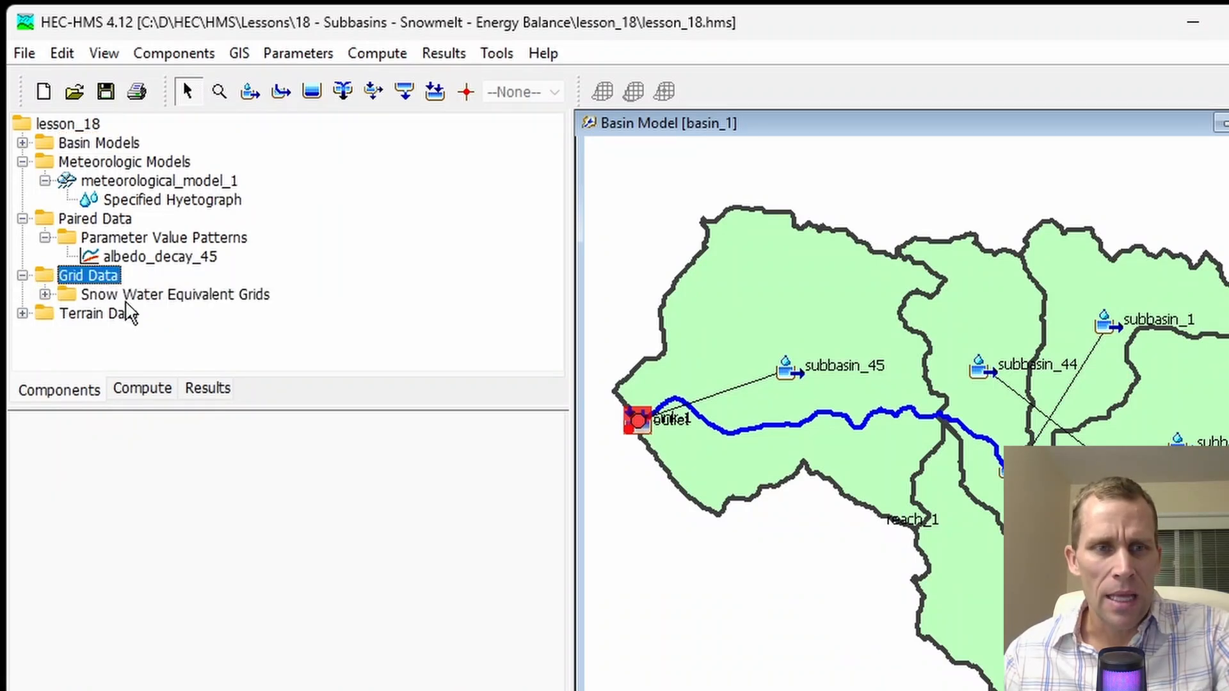
pyautogui.click(126, 298)
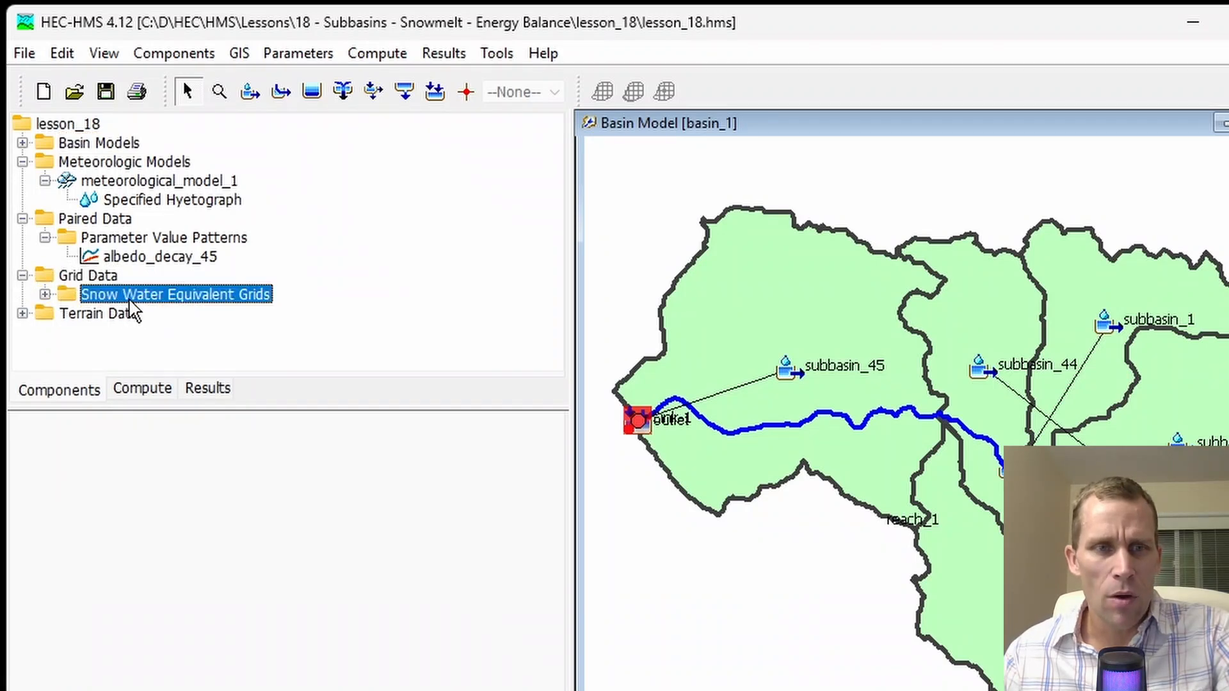
pyautogui.click(45, 294)
pyautogui.click(119, 313)
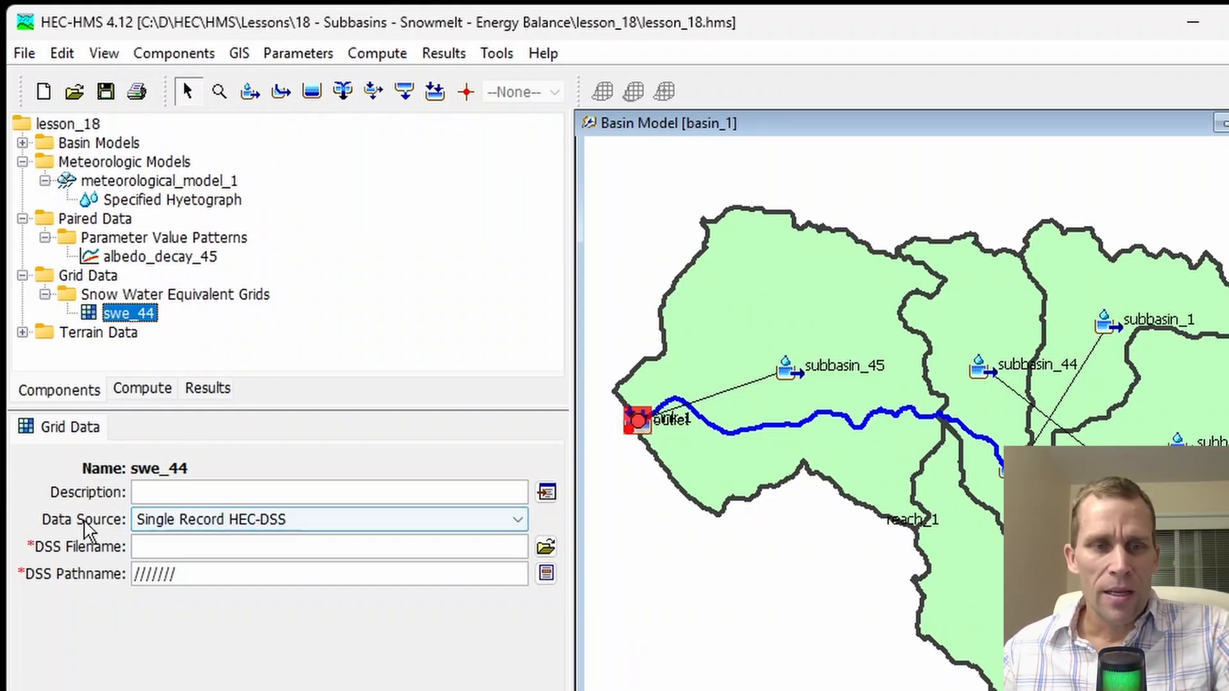
pyautogui.click(234, 517)
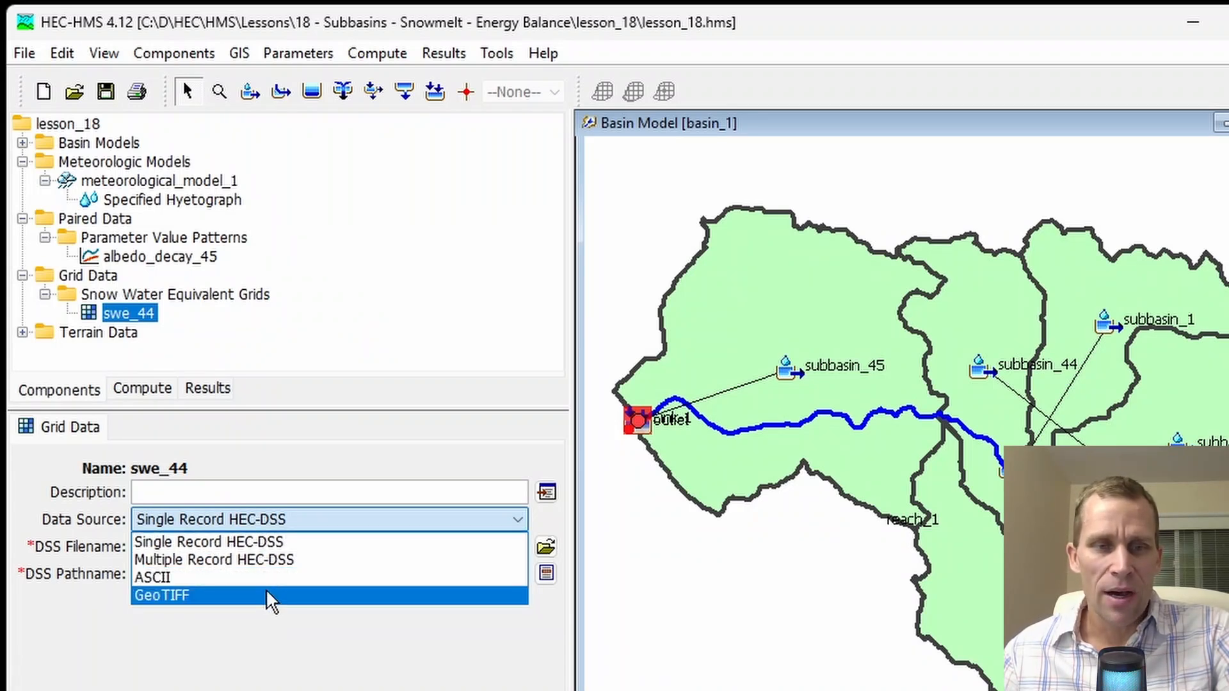
pyautogui.click(263, 658)
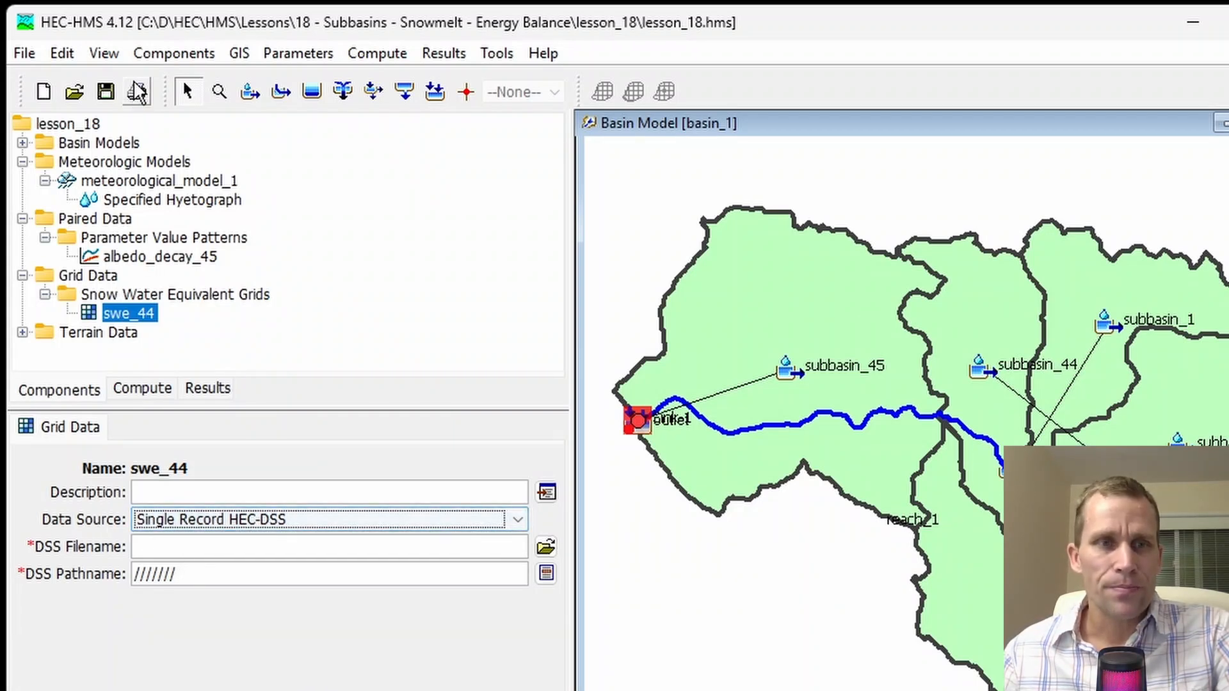
# Assign swe_44 as the initial SWE grid in subbasin_44's snow parameters.
pyautogui.click(967, 296)
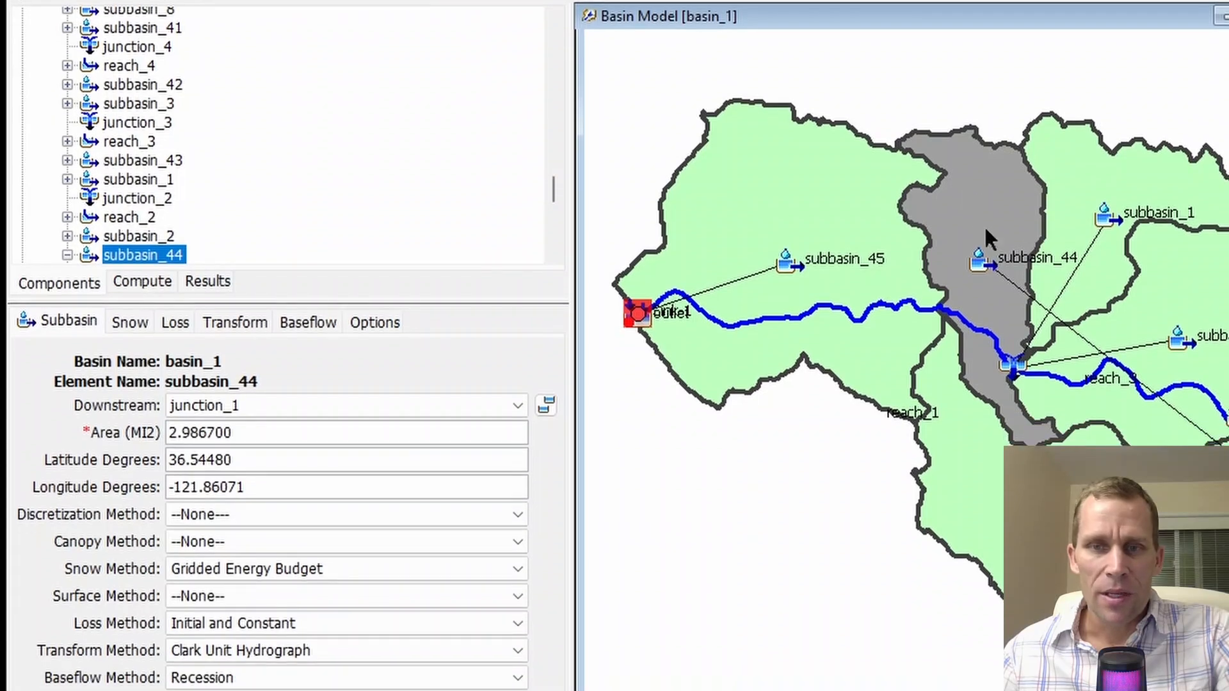
pyautogui.click(132, 325)
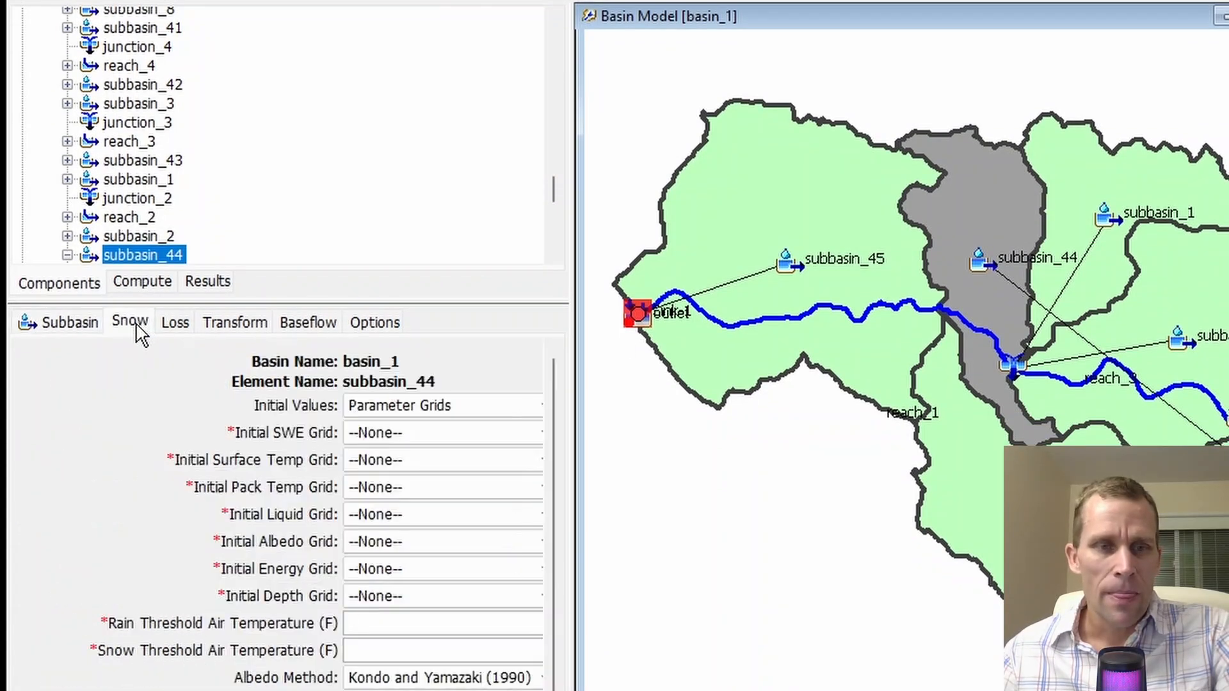
pyautogui.click(388, 434)
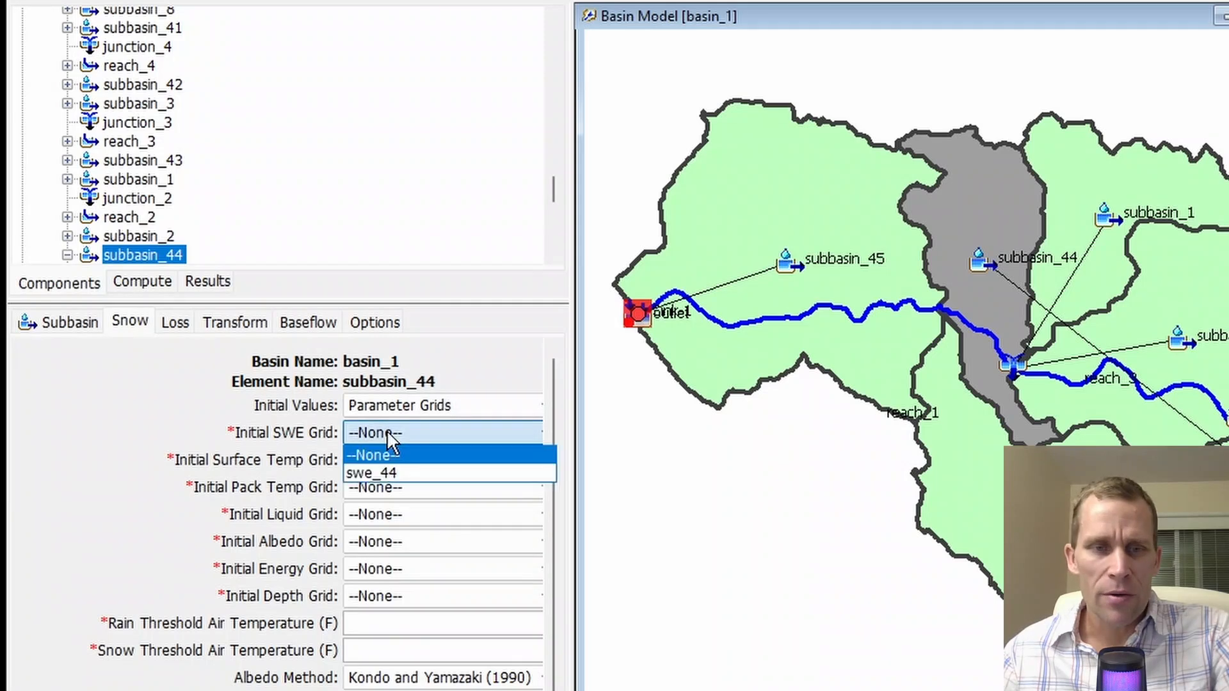
pyautogui.click(386, 473)
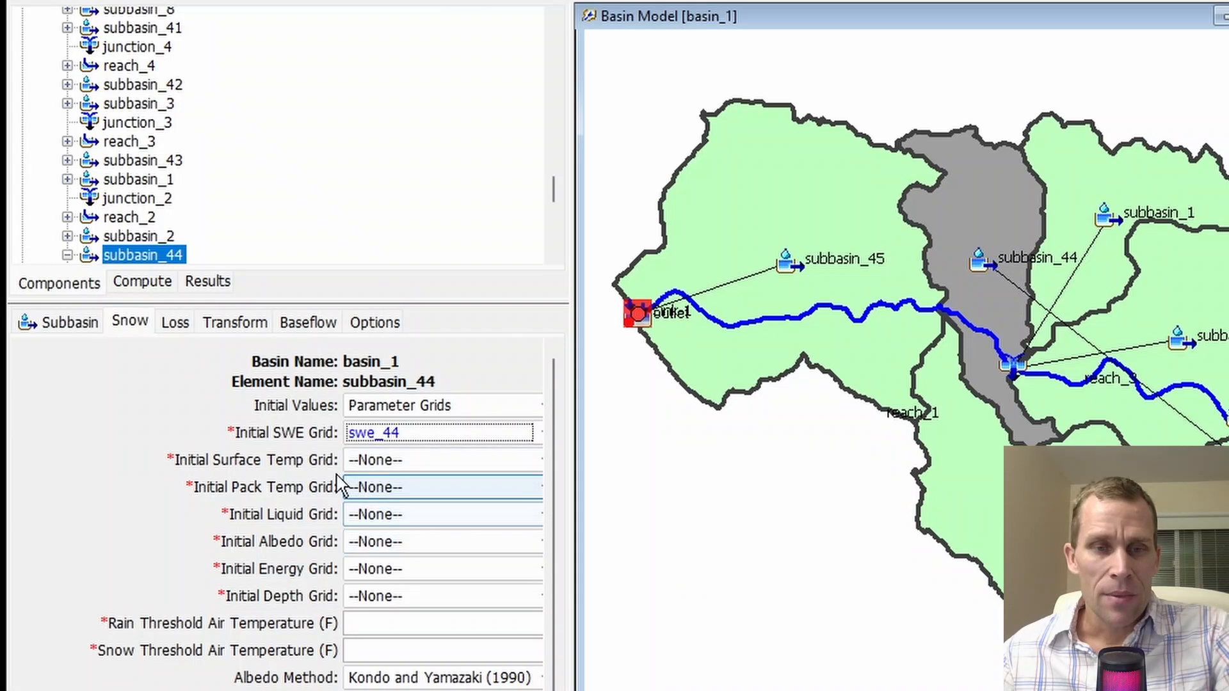
pyautogui.click(408, 471)
pyautogui.click(316, 489)
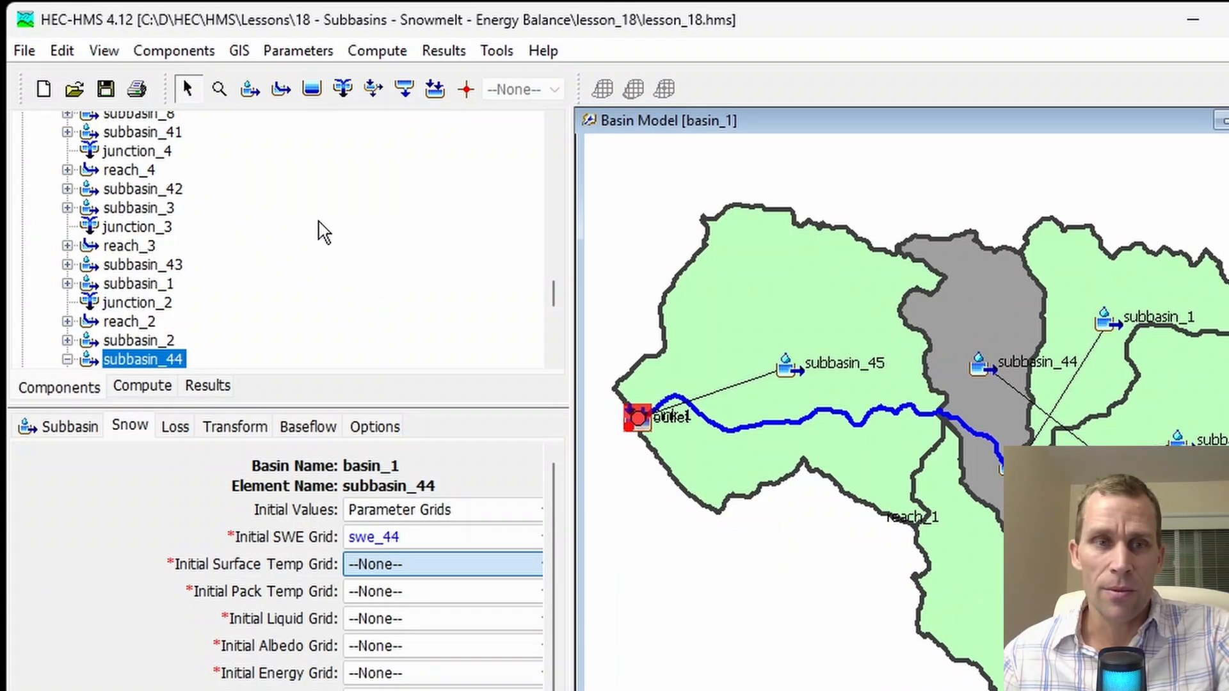
# Open terrain_1 in the project's terrain data and review its slope, aspect and solar shading preprocessing options.
pyautogui.moveTo(553, 295); pyautogui.dragTo(557, 146)
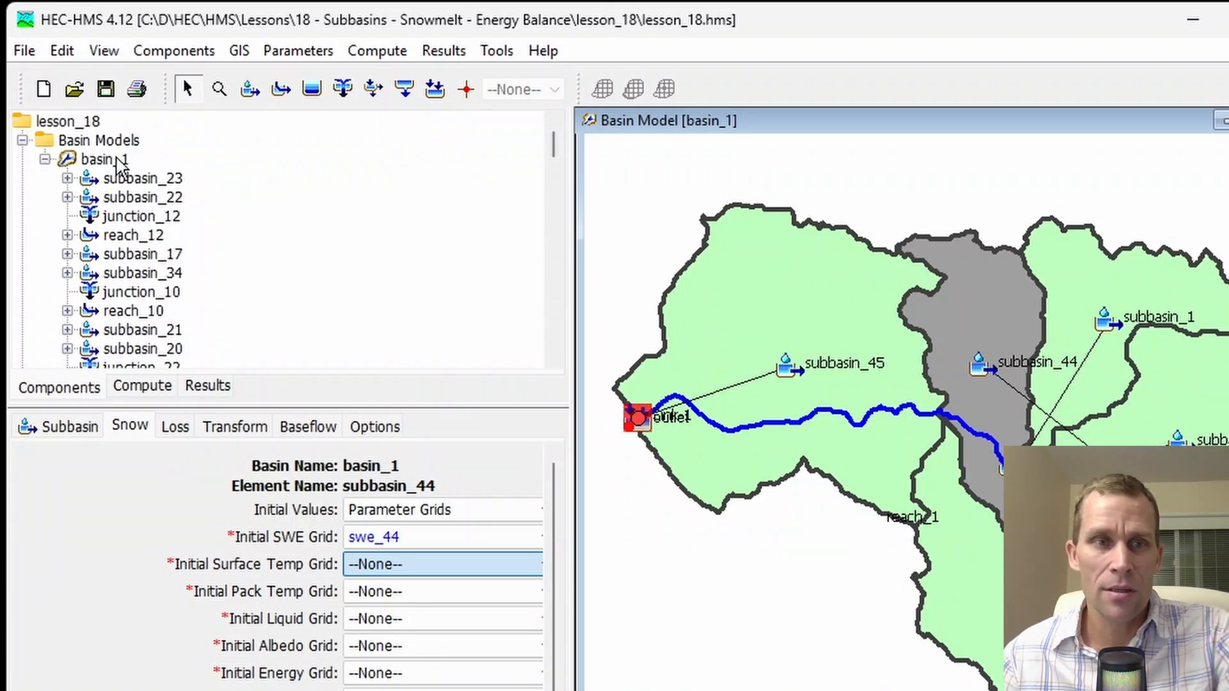
pyautogui.click(22, 141)
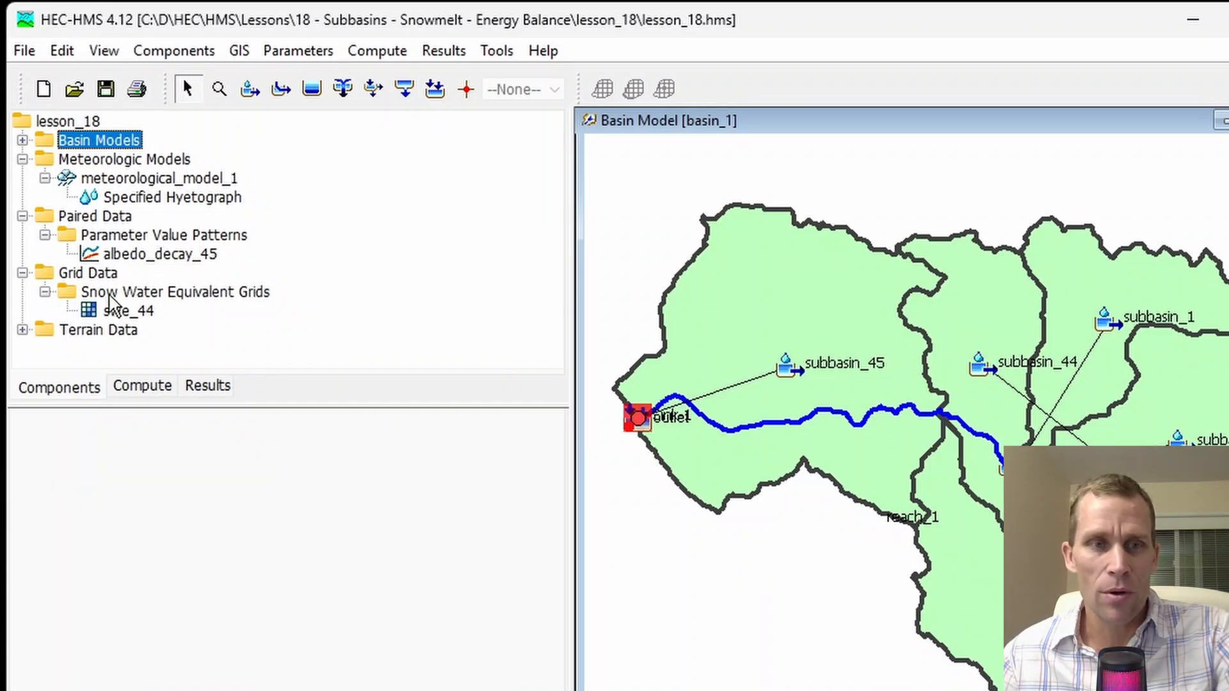
pyautogui.click(93, 332)
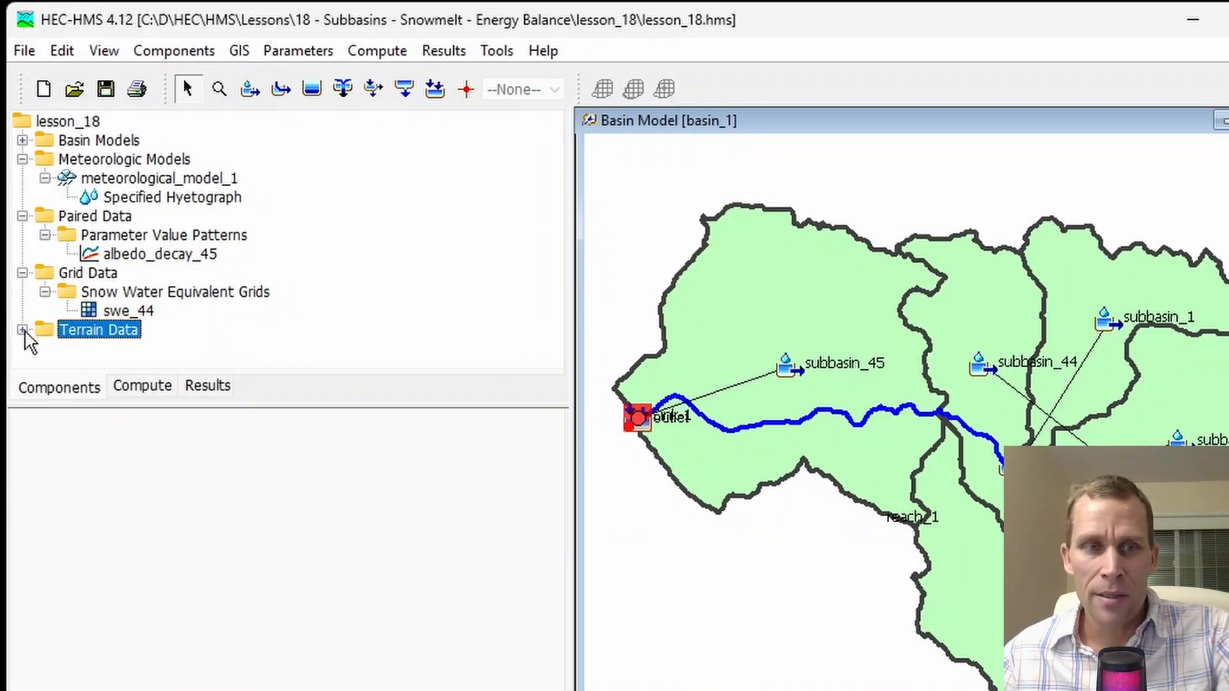
pyautogui.click(23, 330)
pyautogui.click(105, 349)
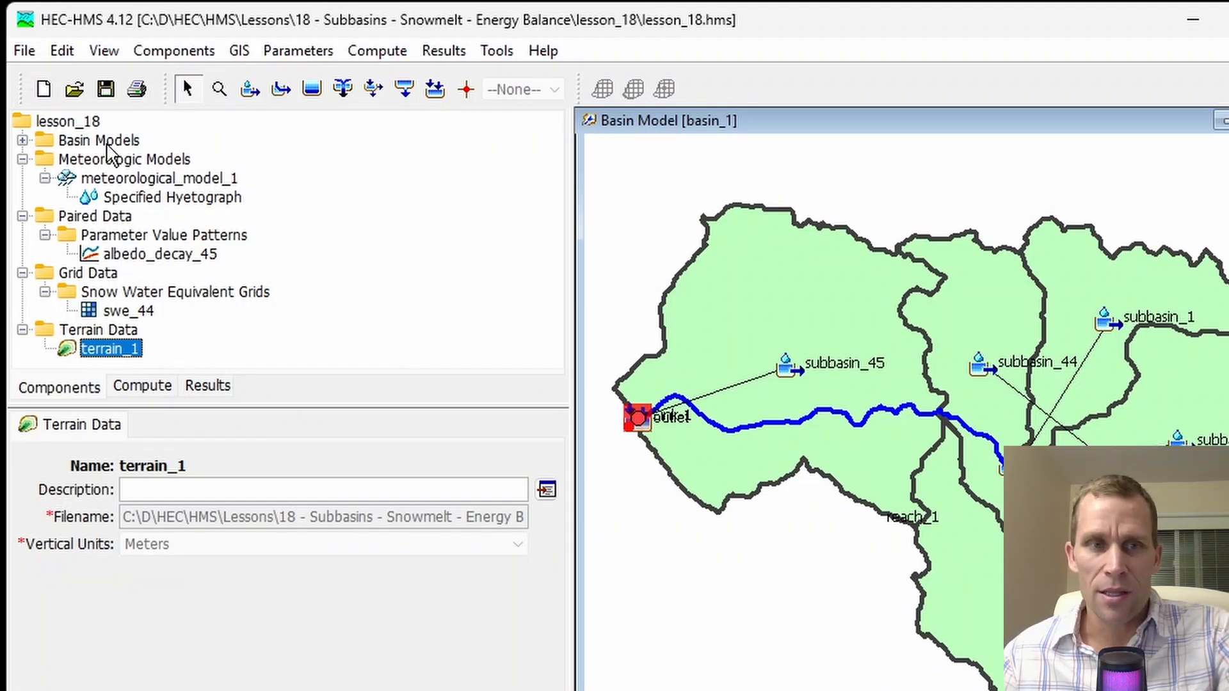
pyautogui.rightClick(126, 352)
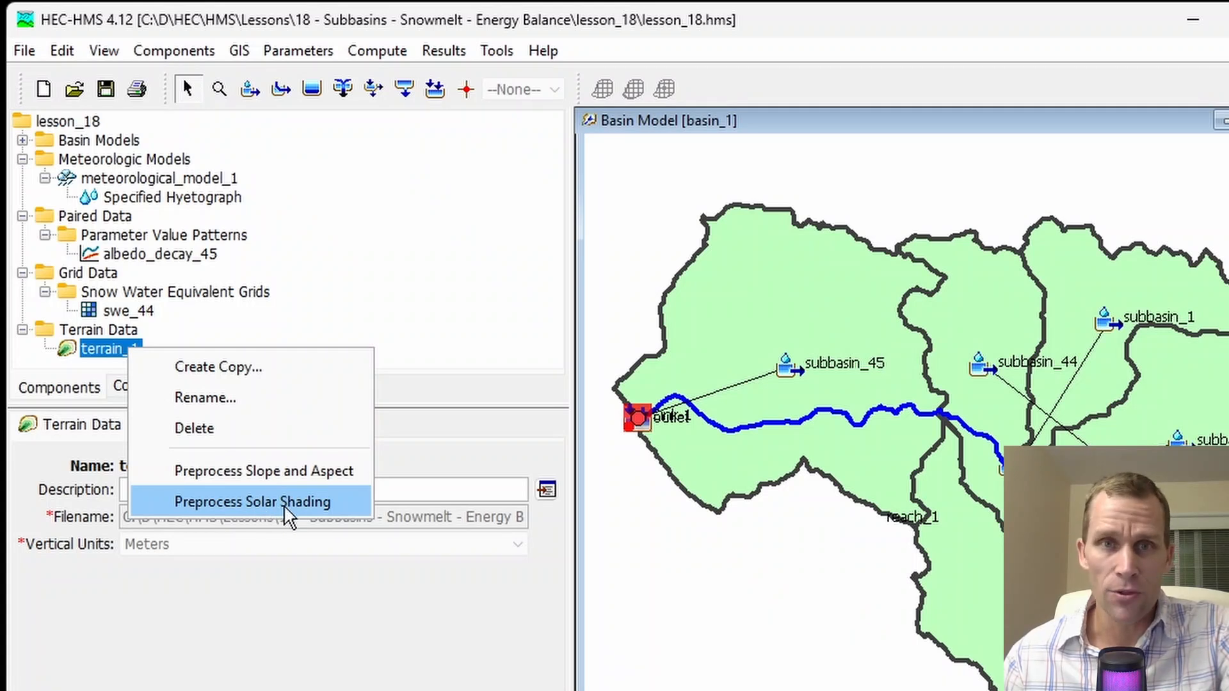
pyautogui.click(335, 501)
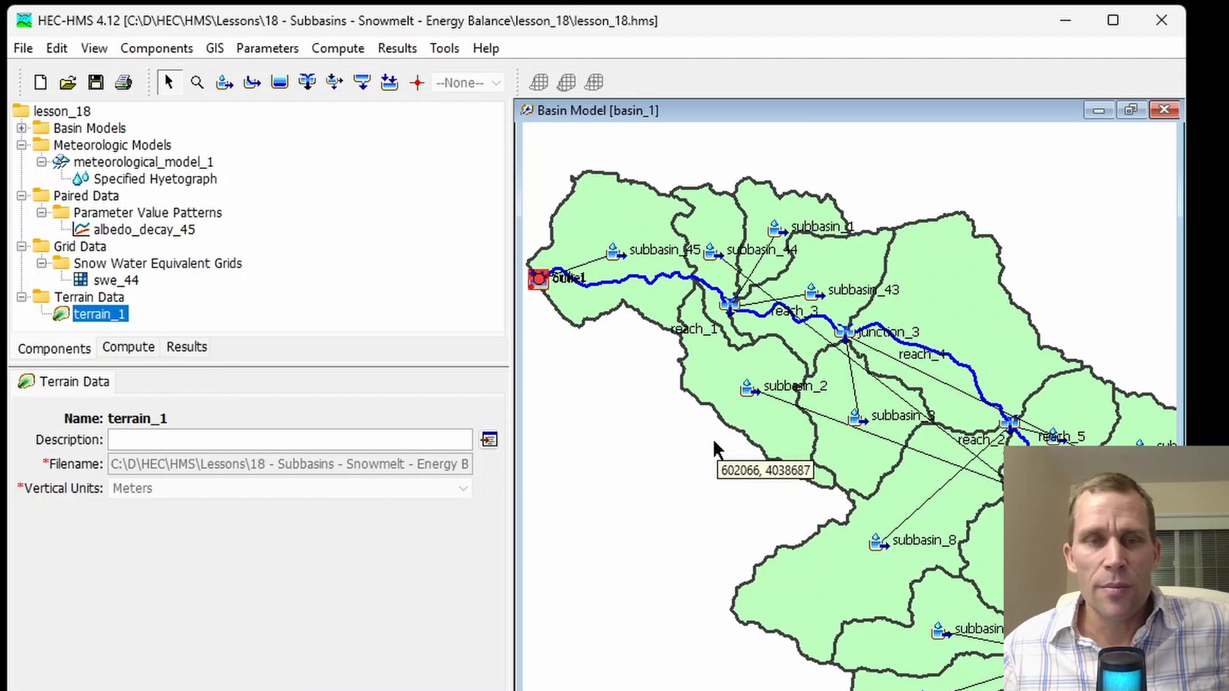
pyautogui.scroll(-1, 718, 440)
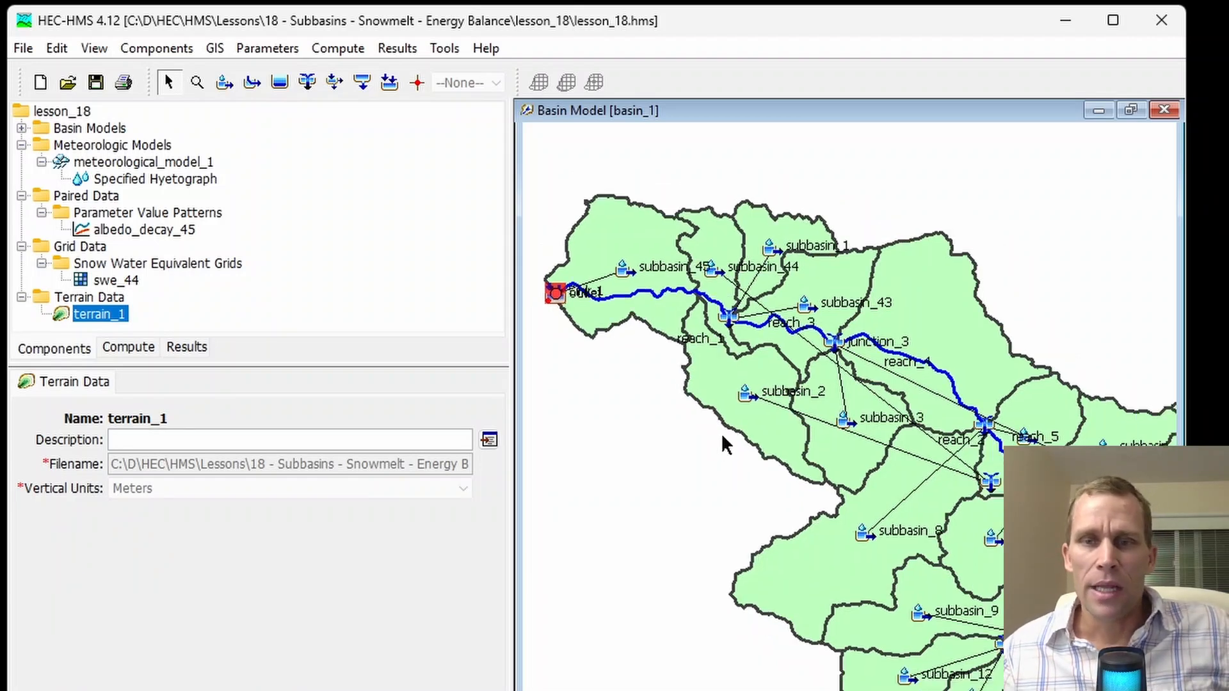